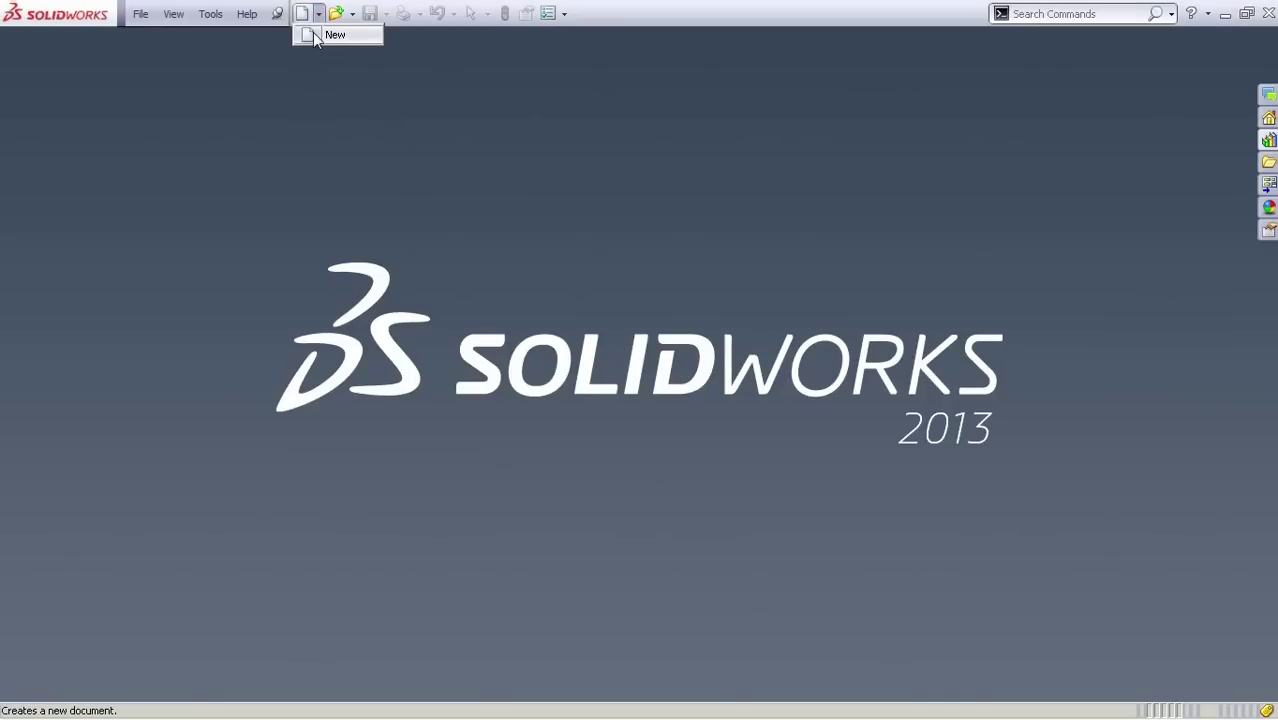
Create a new document and start a sketch on the Front Plane.
click(333, 36)
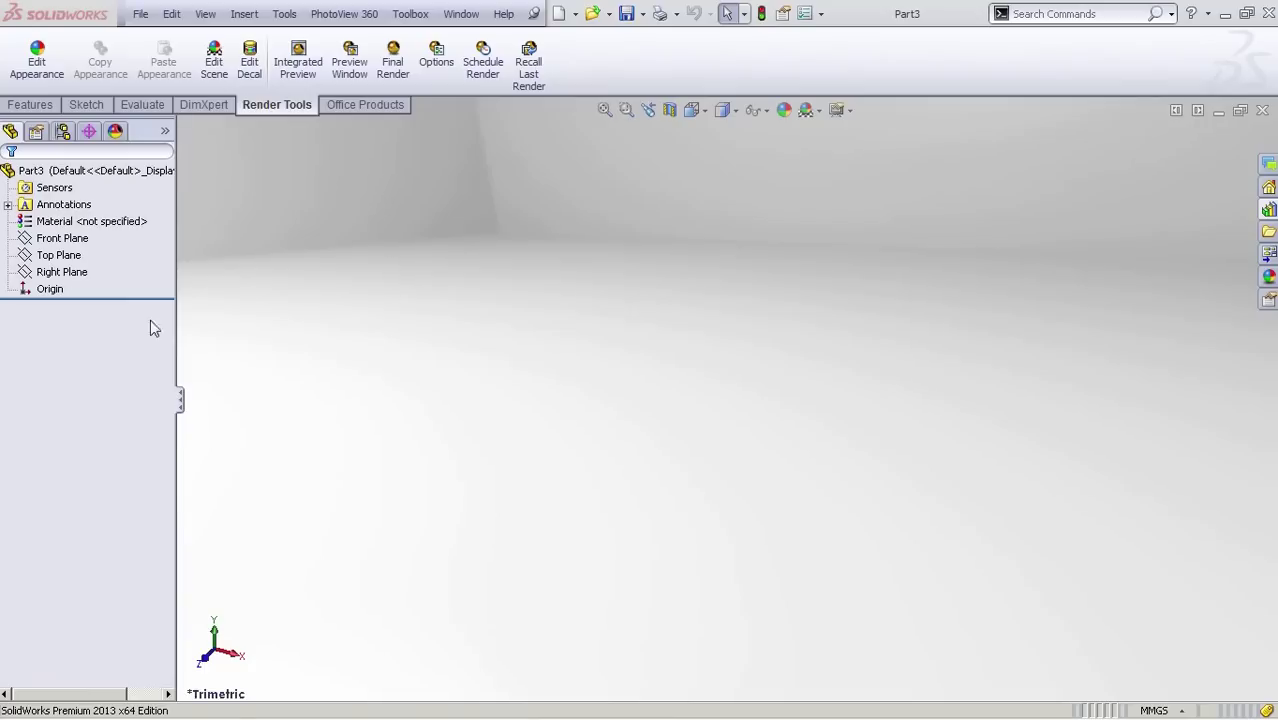
click(71, 240)
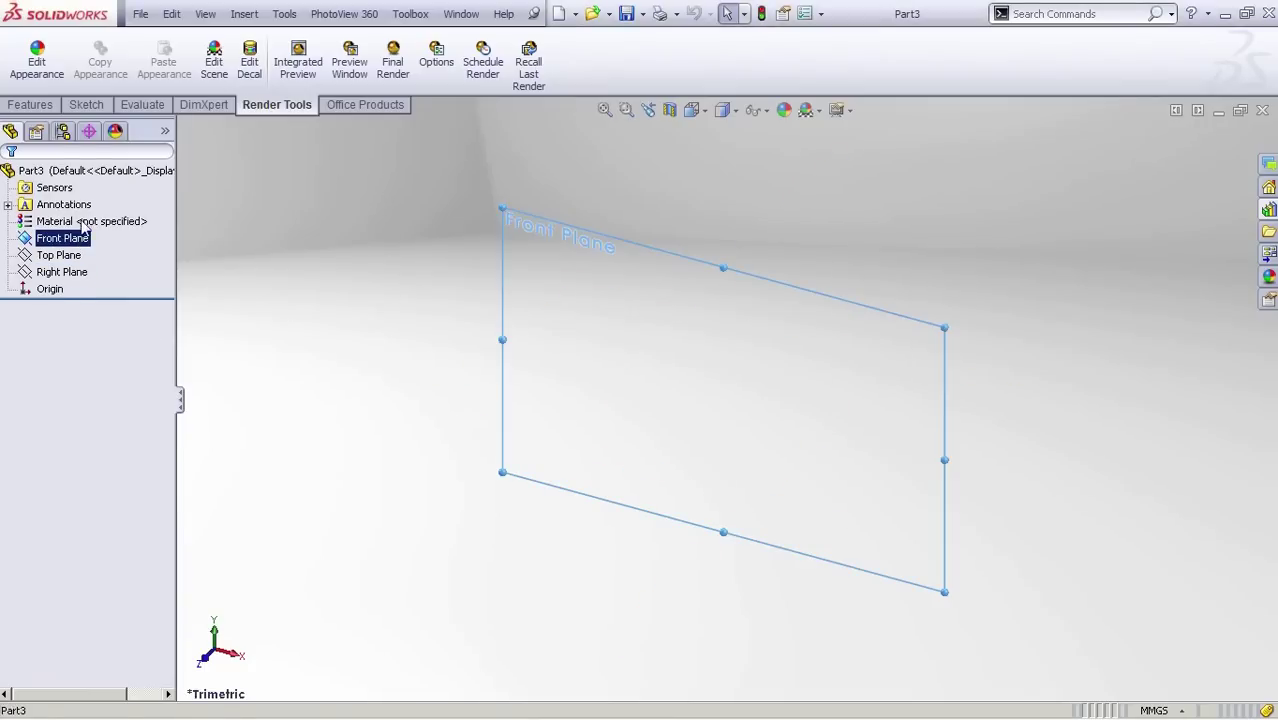
click(83, 208)
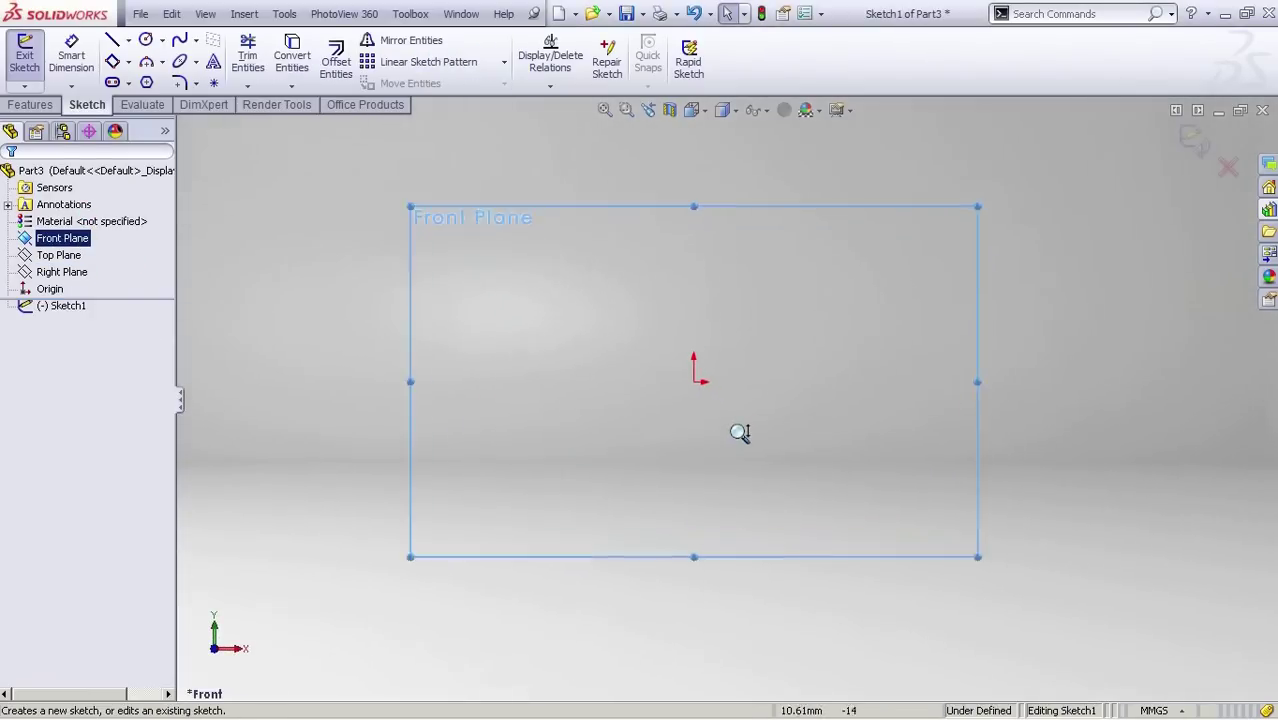
Draw a horizontal centerline above the origin and stretch its start point outward so the line spans both sides of the origin.
key(s)
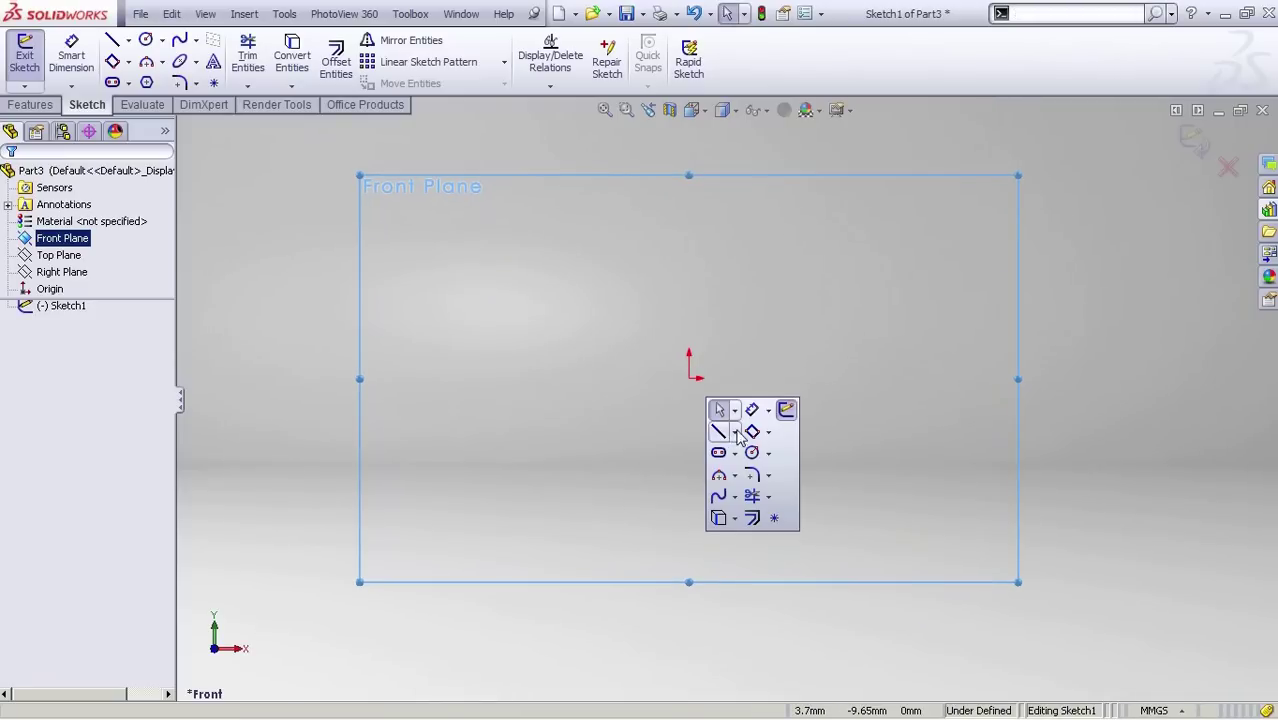
click(736, 433)
click(760, 474)
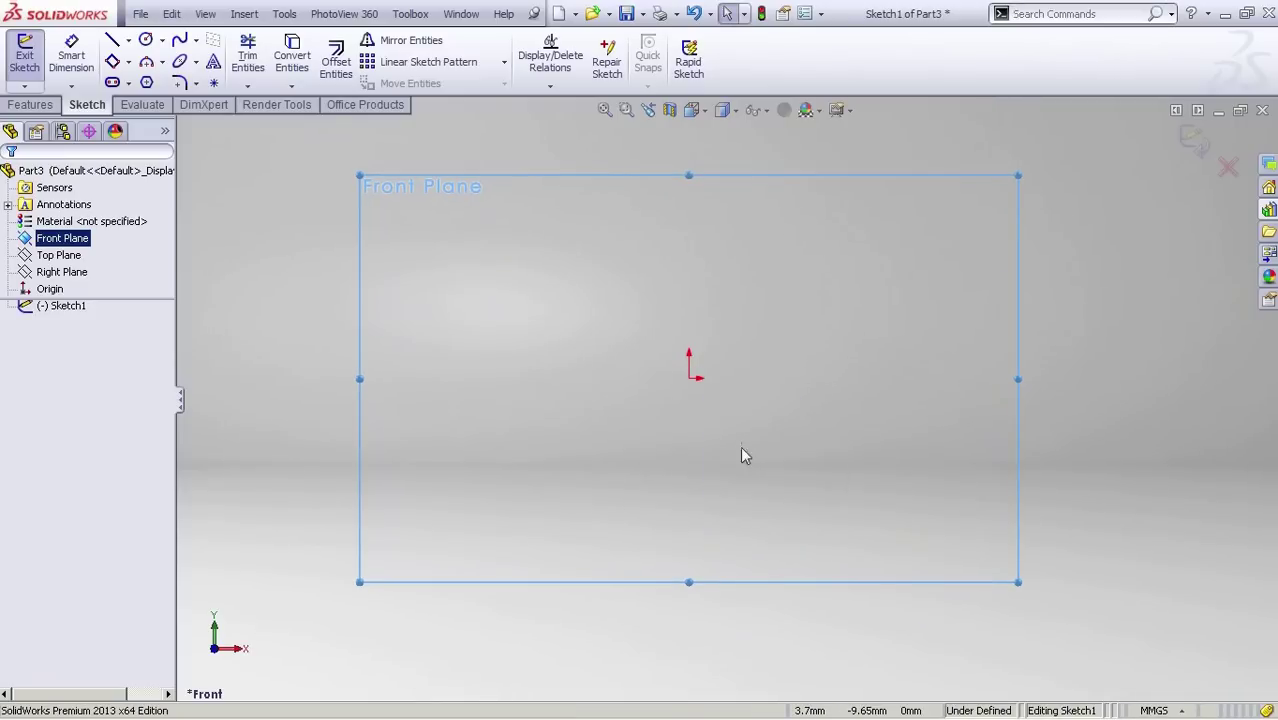
click(688, 320)
click(781, 320)
key(Escape)
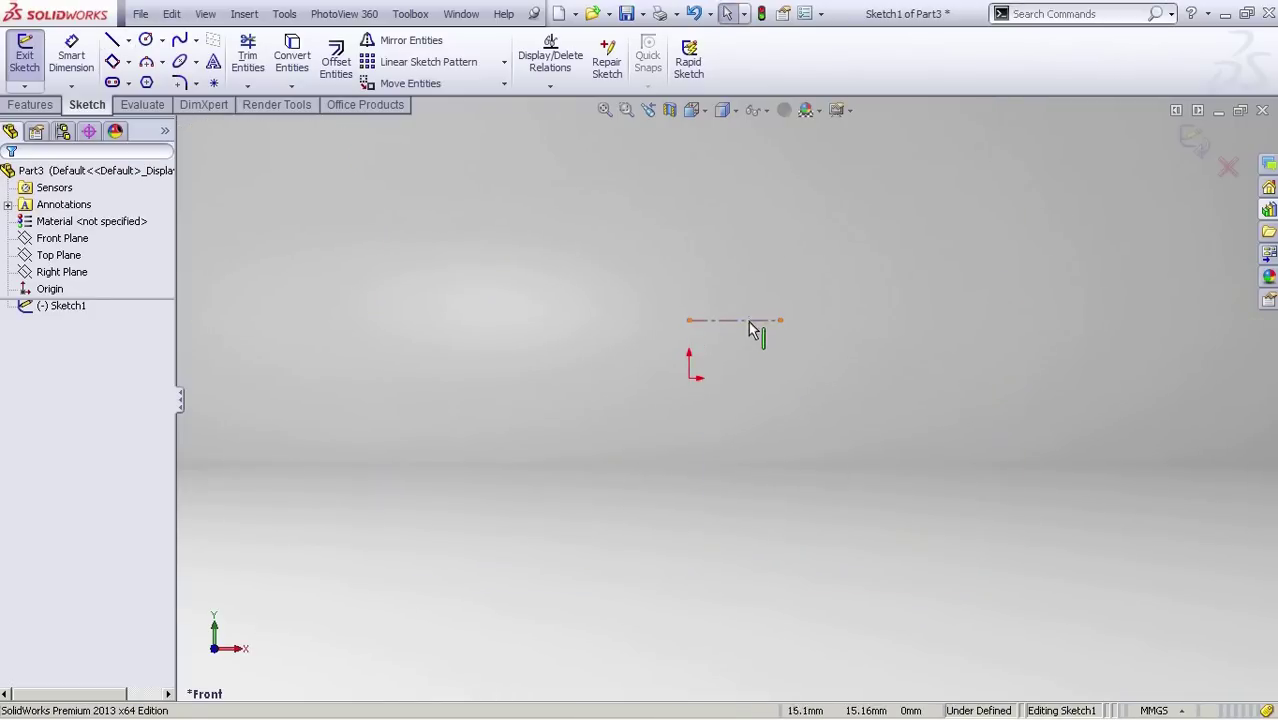
drag(688, 320, 531, 330)
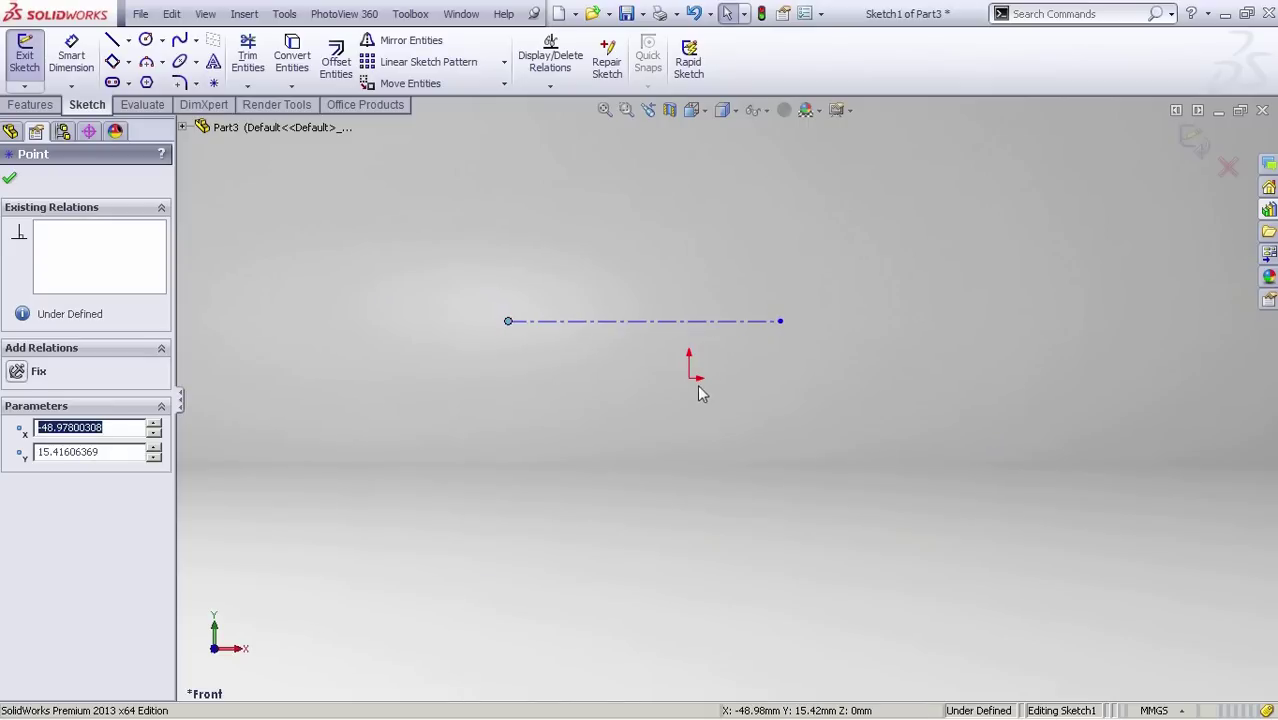
Dimension the horizontal centerline 30 mm above the origin.
key(s)
click(727, 418)
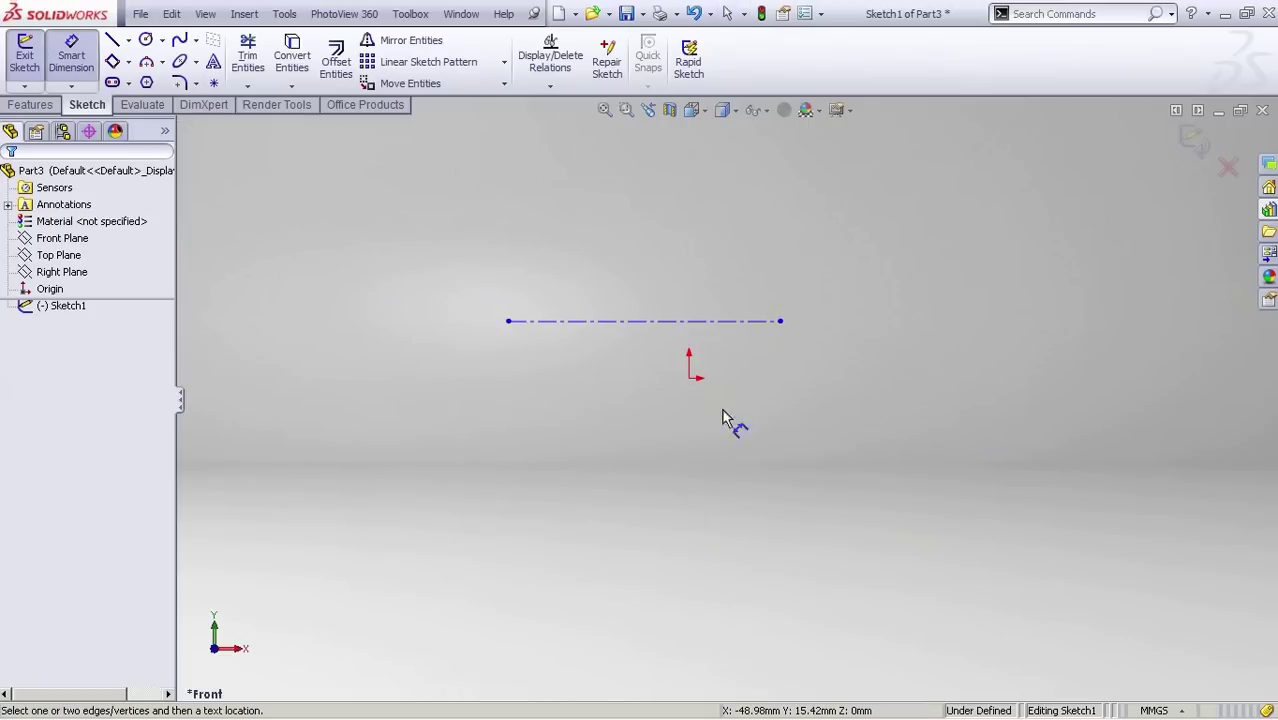
click(689, 322)
click(770, 360)
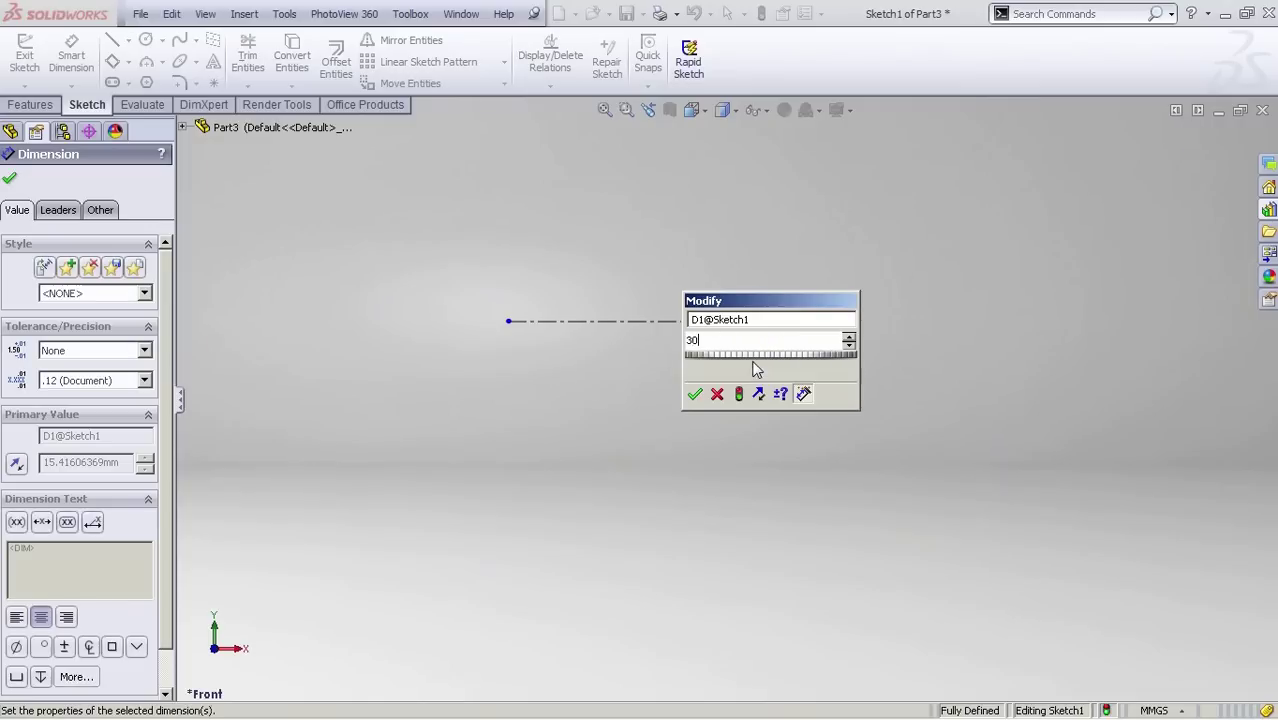
key(Return)
key(Escape)
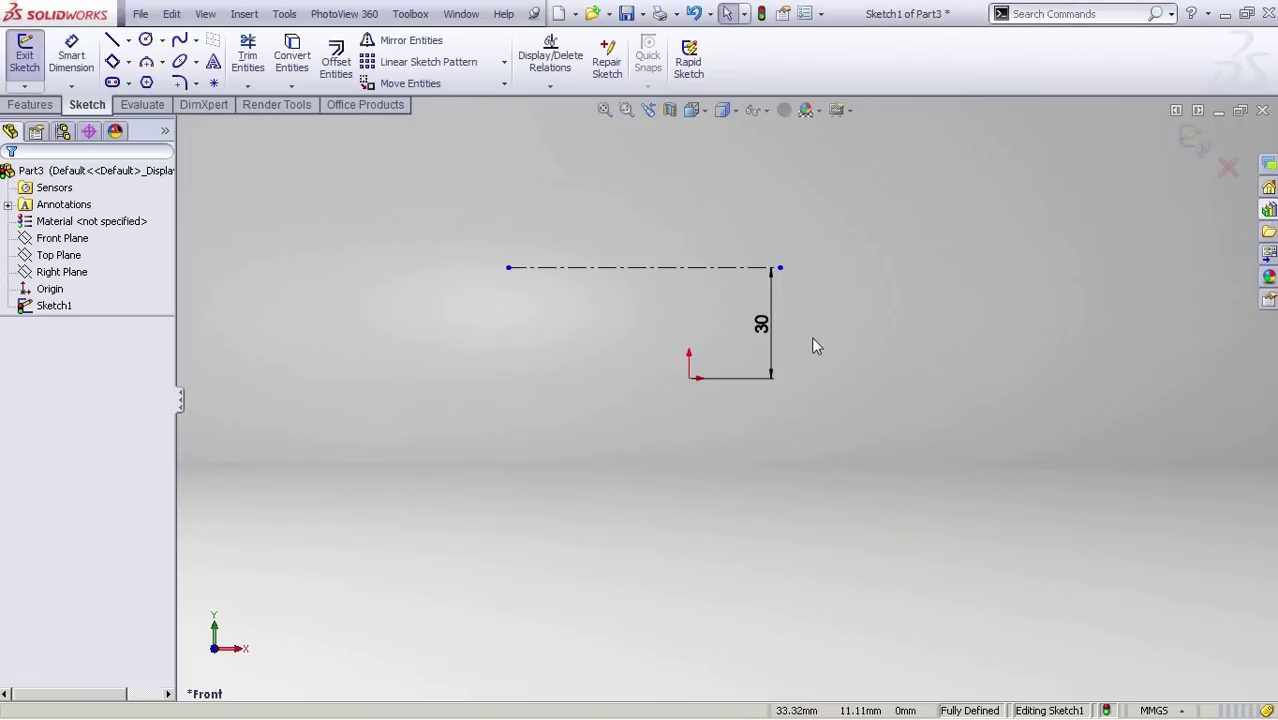
Draw a vertical centerline about 128 mm long through the origin, starting below it and crossing the horizontal centerline.
shift+middle_drag(818, 320, 816, 368)
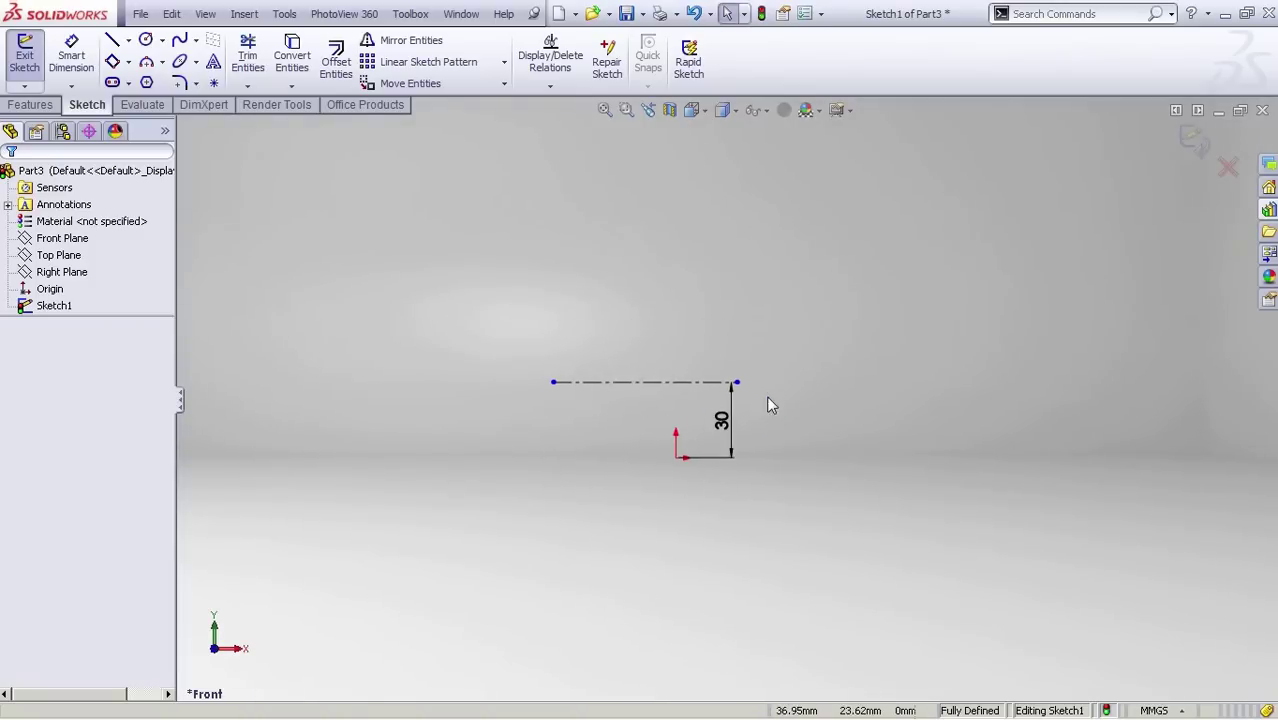
key(s)
click(697, 478)
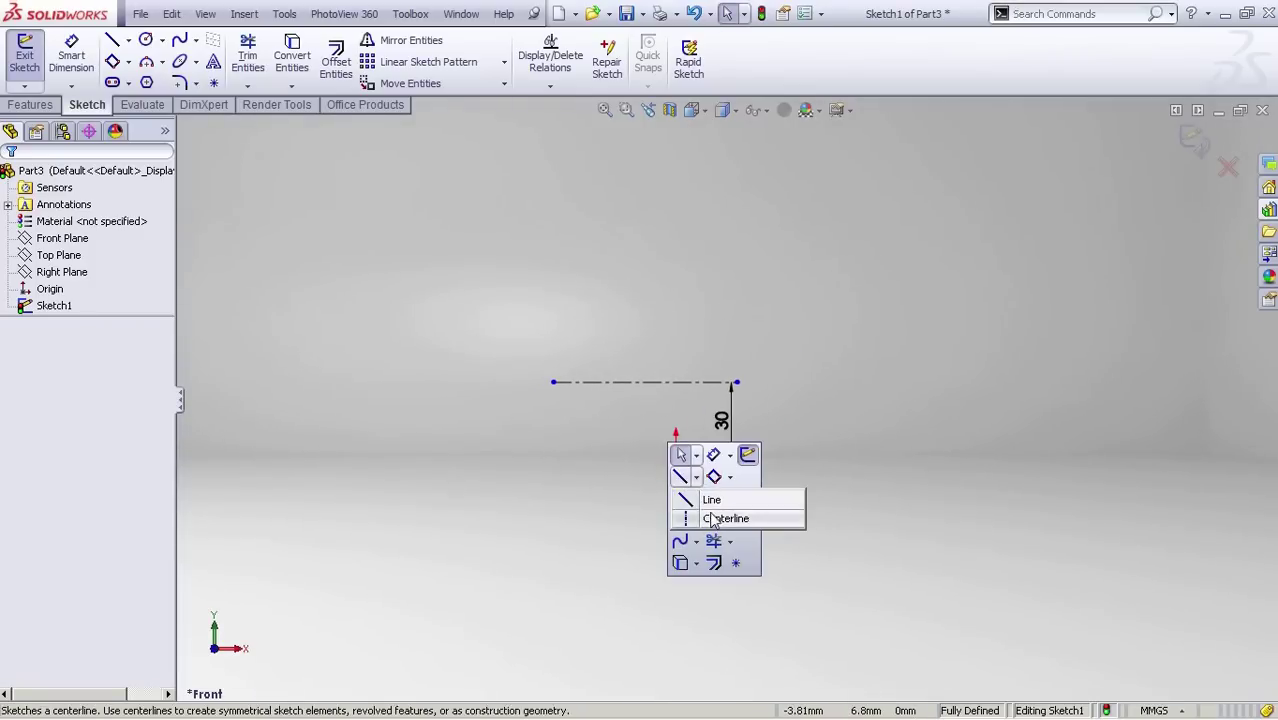
click(713, 518)
click(676, 496)
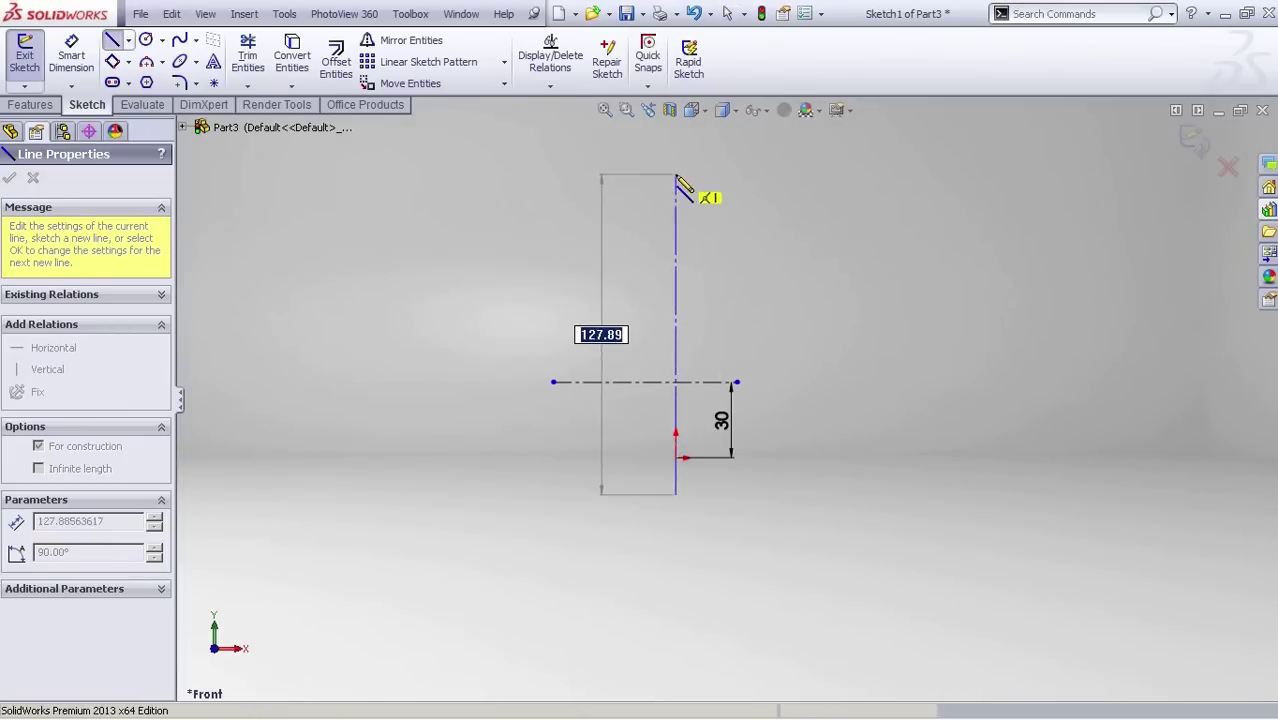
key(Escape)
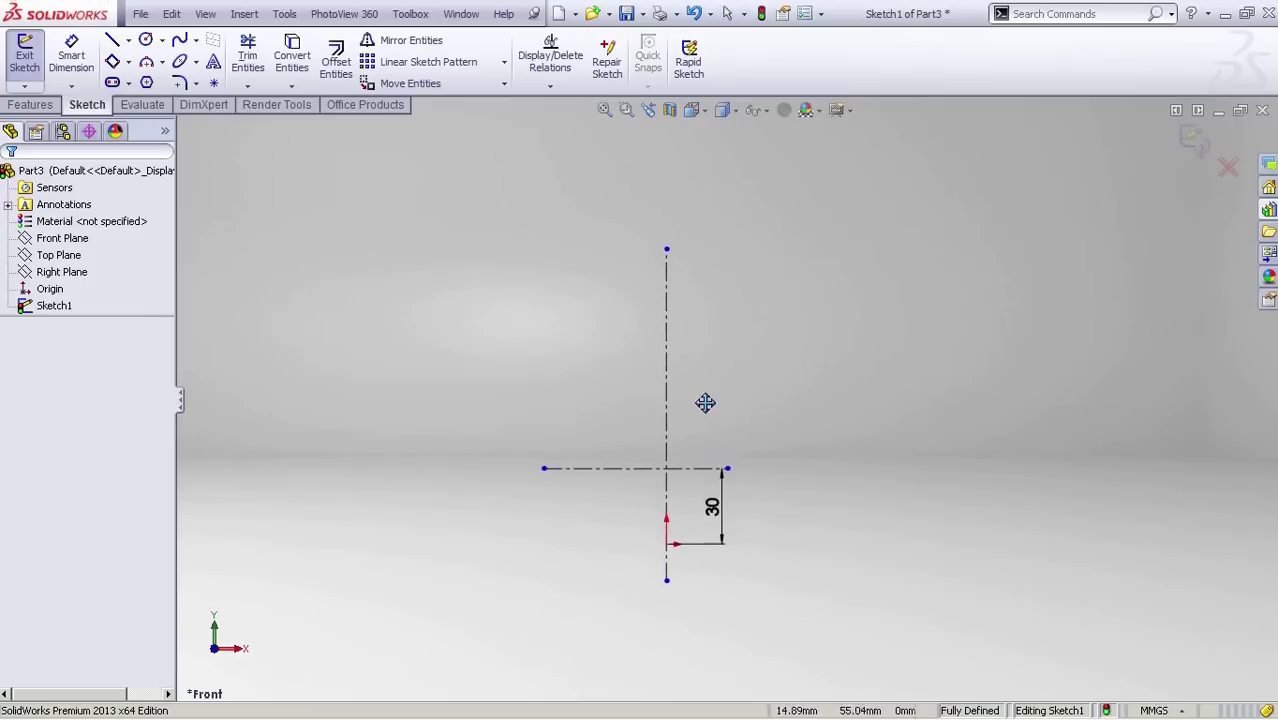
Place a sketch point at the intersection of the two centerlines and check its intersection relation.
key(s)
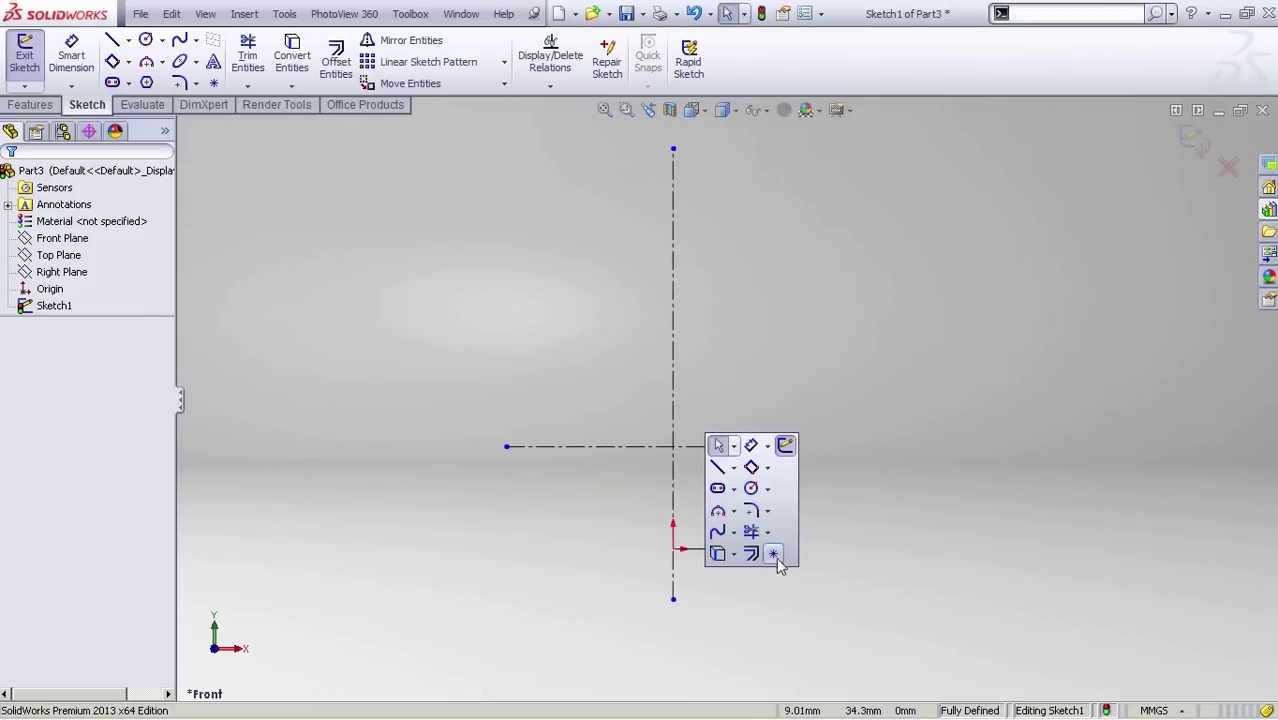
click(775, 556)
click(673, 447)
key(Escape)
drag(692, 469, 655, 423)
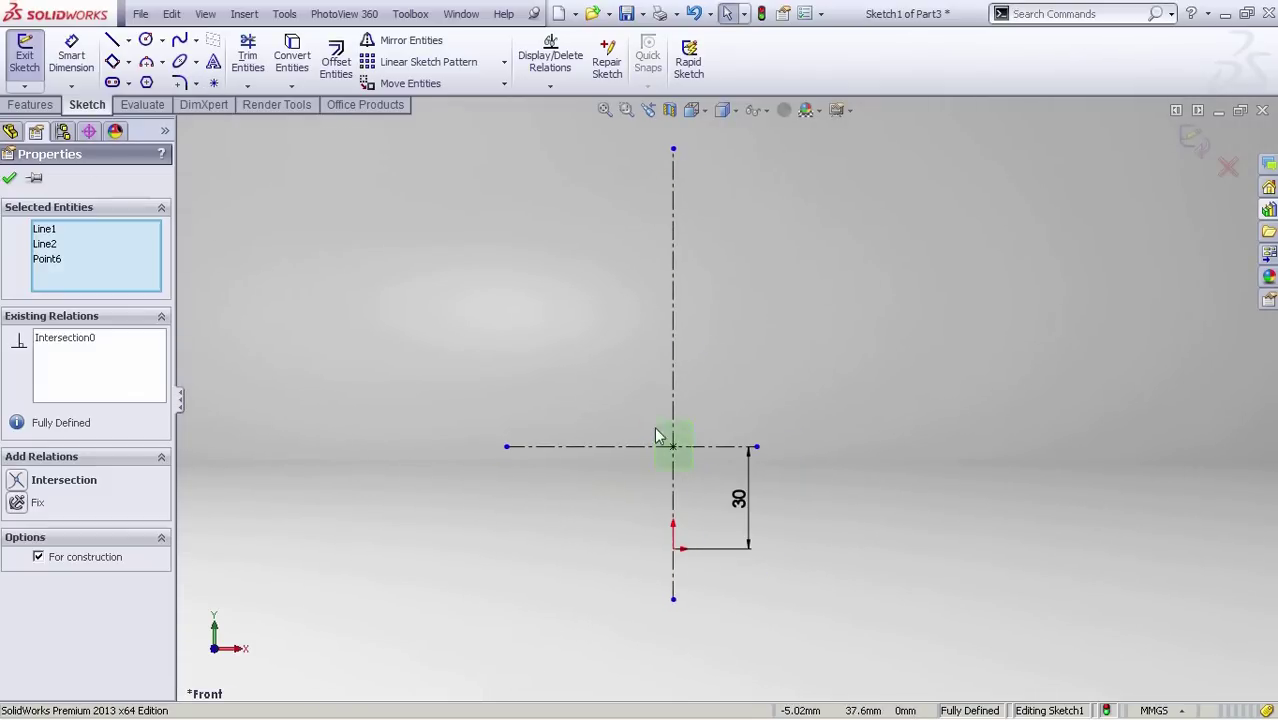
click(709, 344)
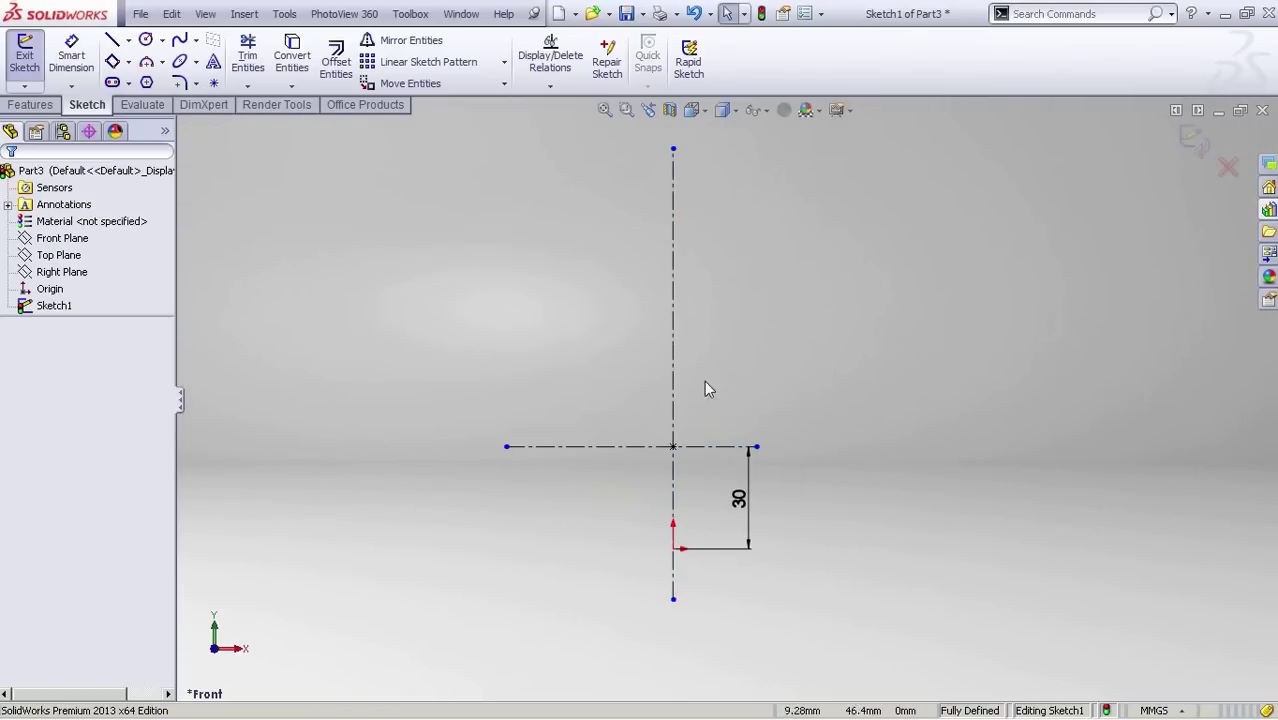
Sketch a line chain from the intersection point: about 23 mm along negative X, a short vertical, an 11 mm slanted line, and a longer vertical.
key(s)
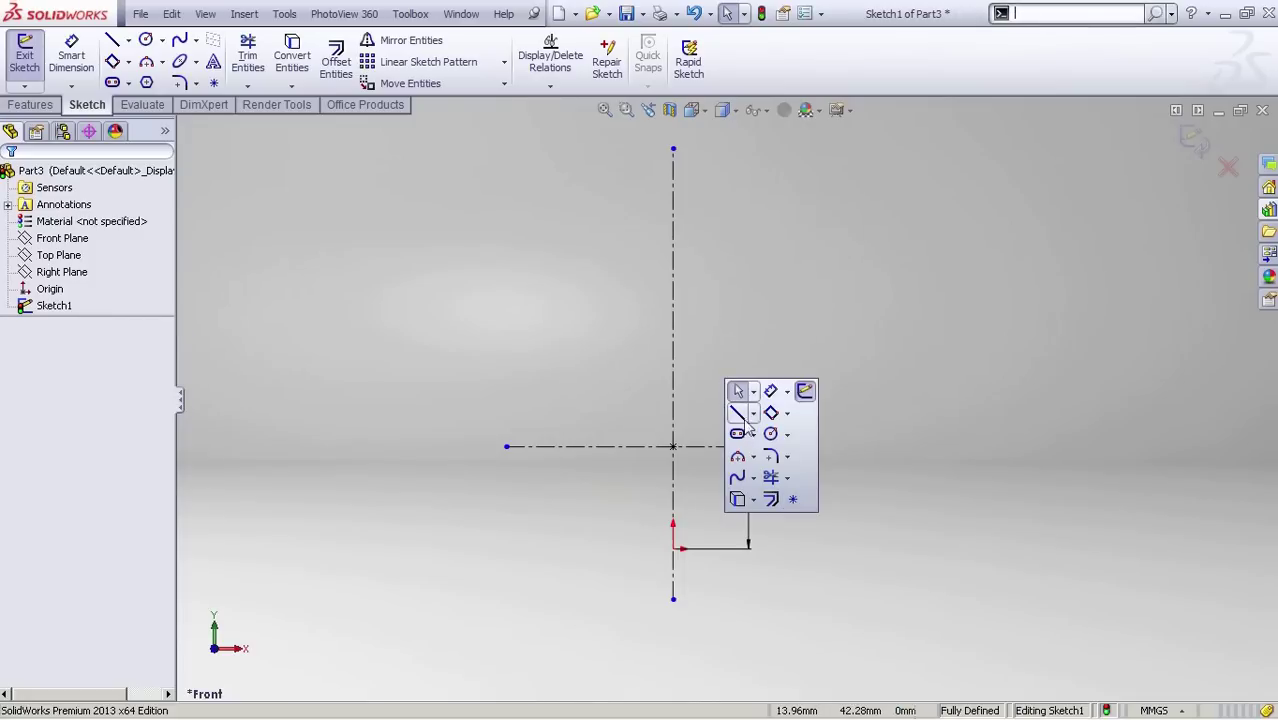
click(738, 413)
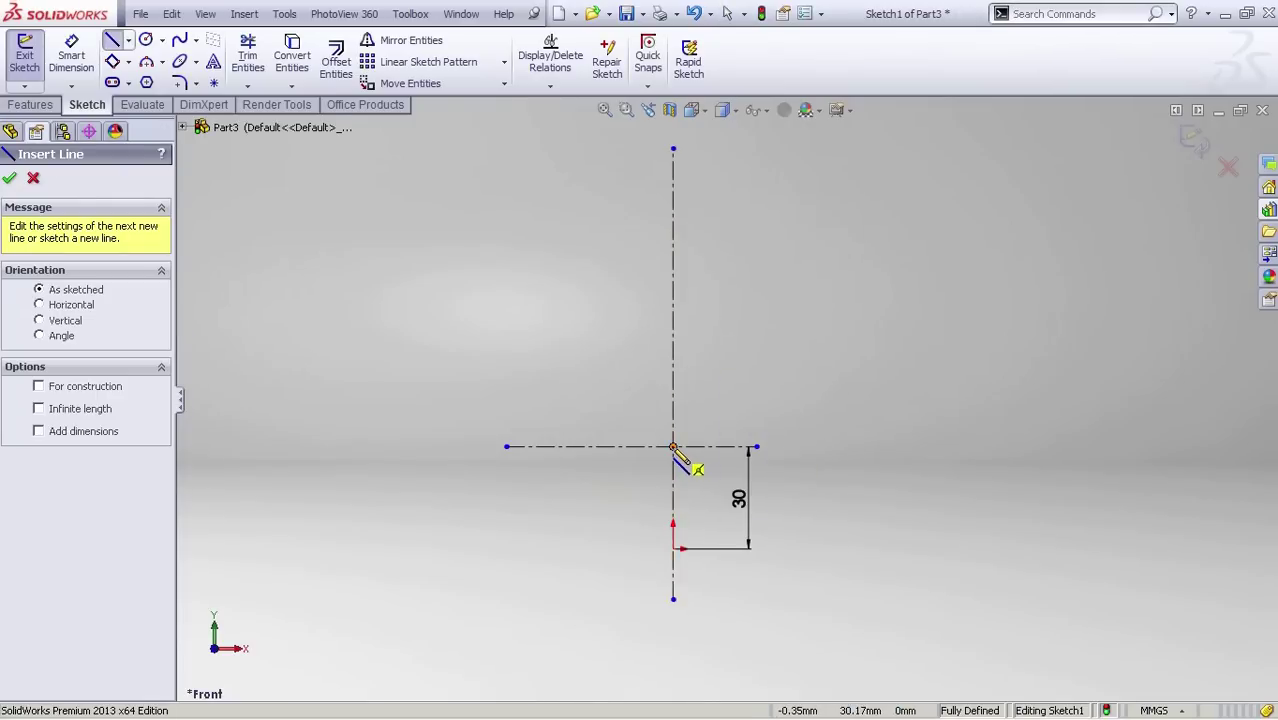
click(673, 447)
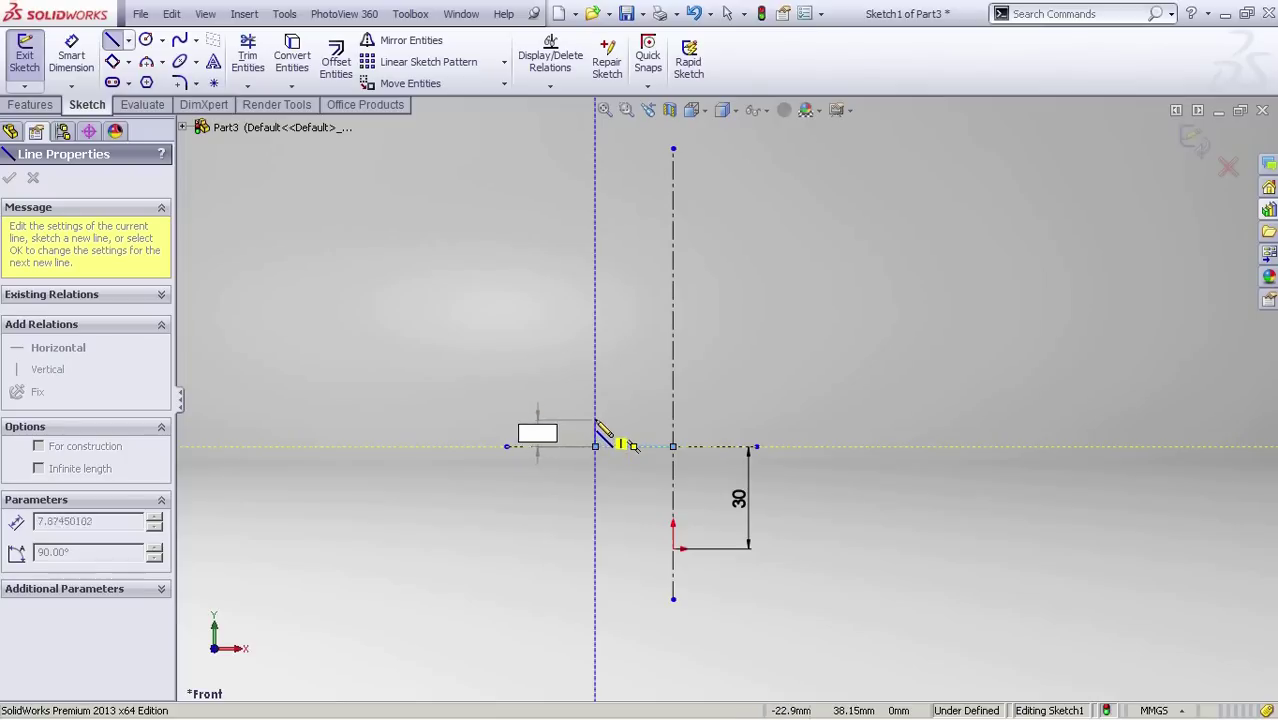
click(595, 414)
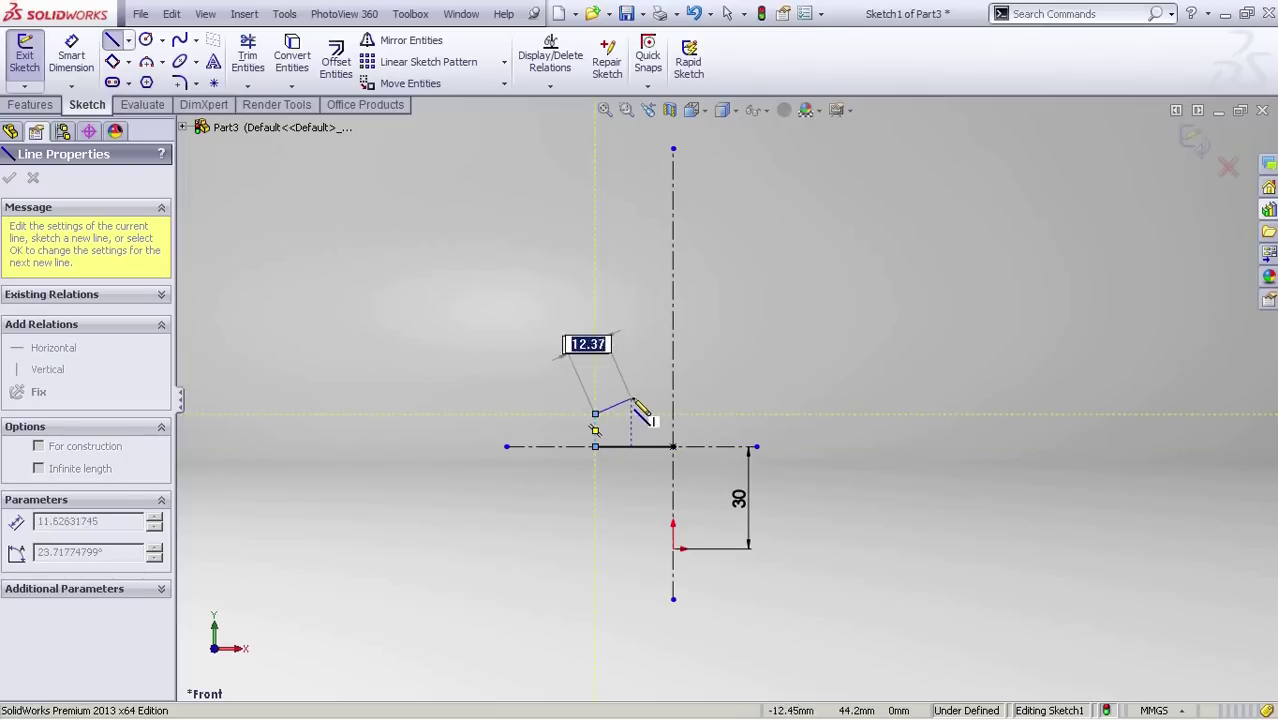
click(630, 400)
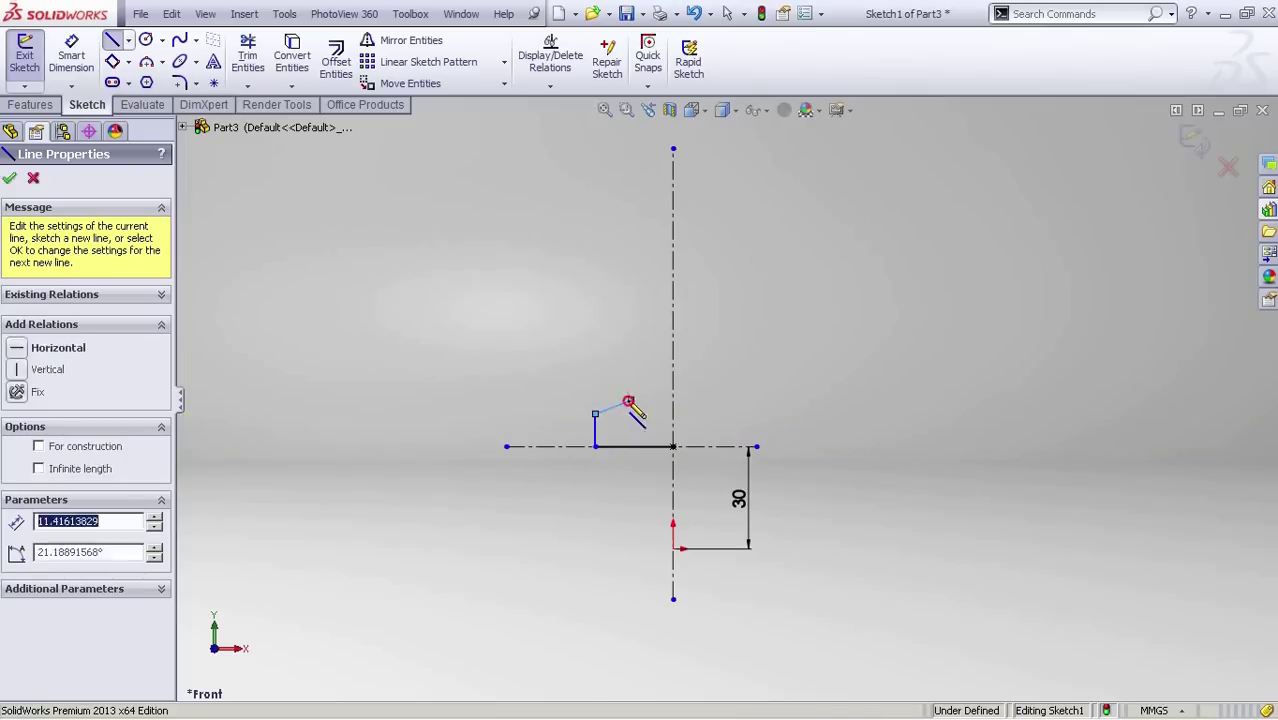
click(631, 340)
key(Escape)
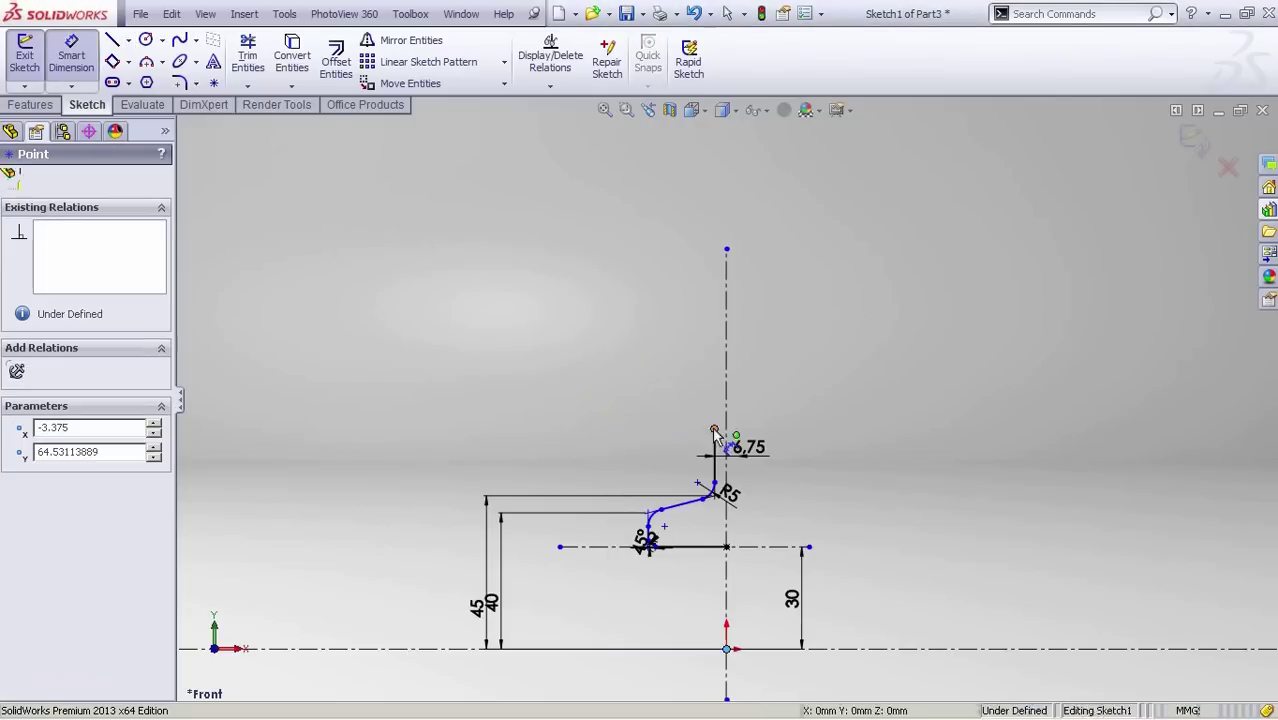
Dimension the upper end of the profile's long vertical line 150 mm above the origin.
click(397, 545)
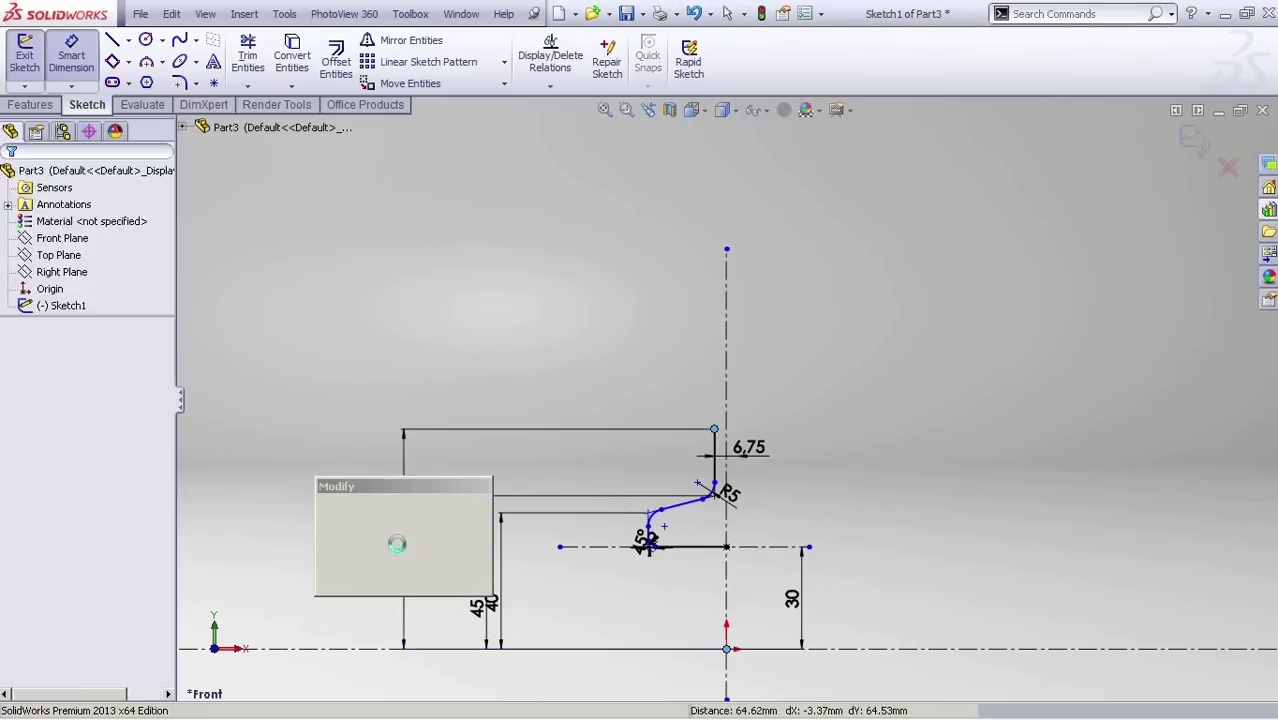
text(150)
key(Return)
scroll(650, 380, up, 2)
key(Escape)
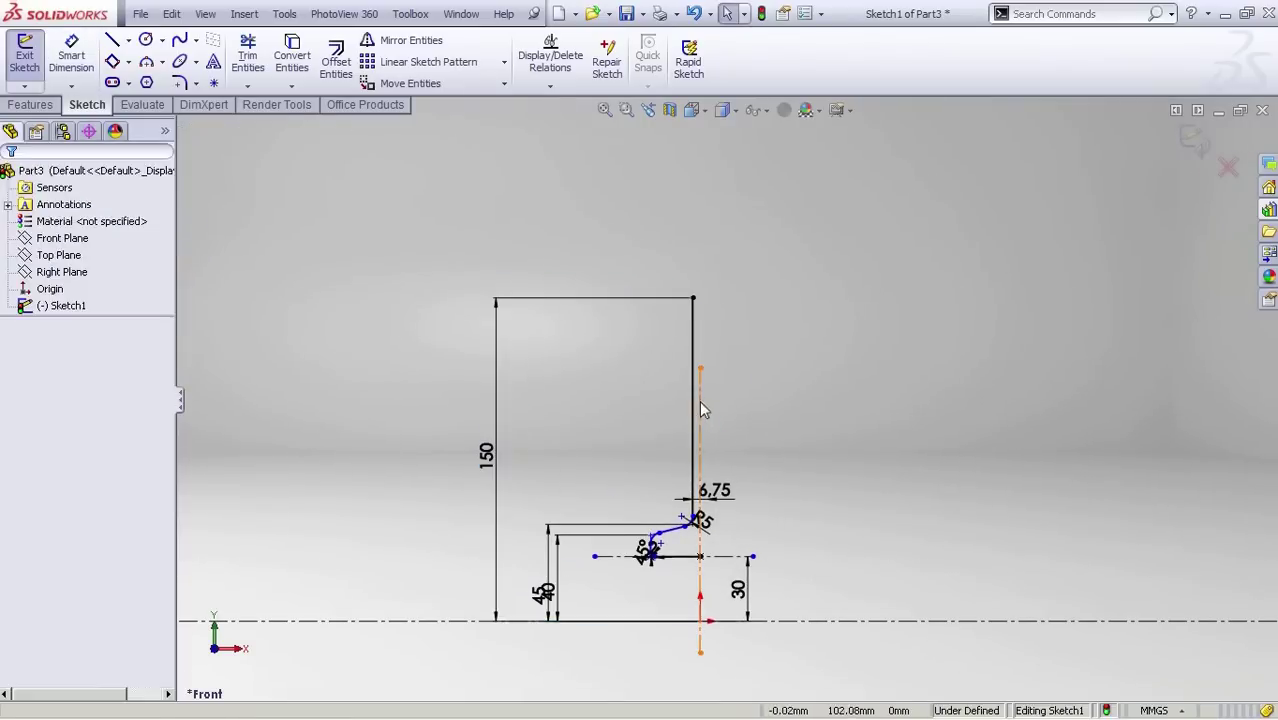
Give the vertical centerline infinite length.
click(699, 400)
click(38, 381)
click(754, 376)
Sketch a wavy chain of four connected arcs rising away from the vertical centerline, starting at the top of the 150 mm high line.
scroll(725, 399, down, 2)
ctrl+middle_drag(729, 398, 719, 408)
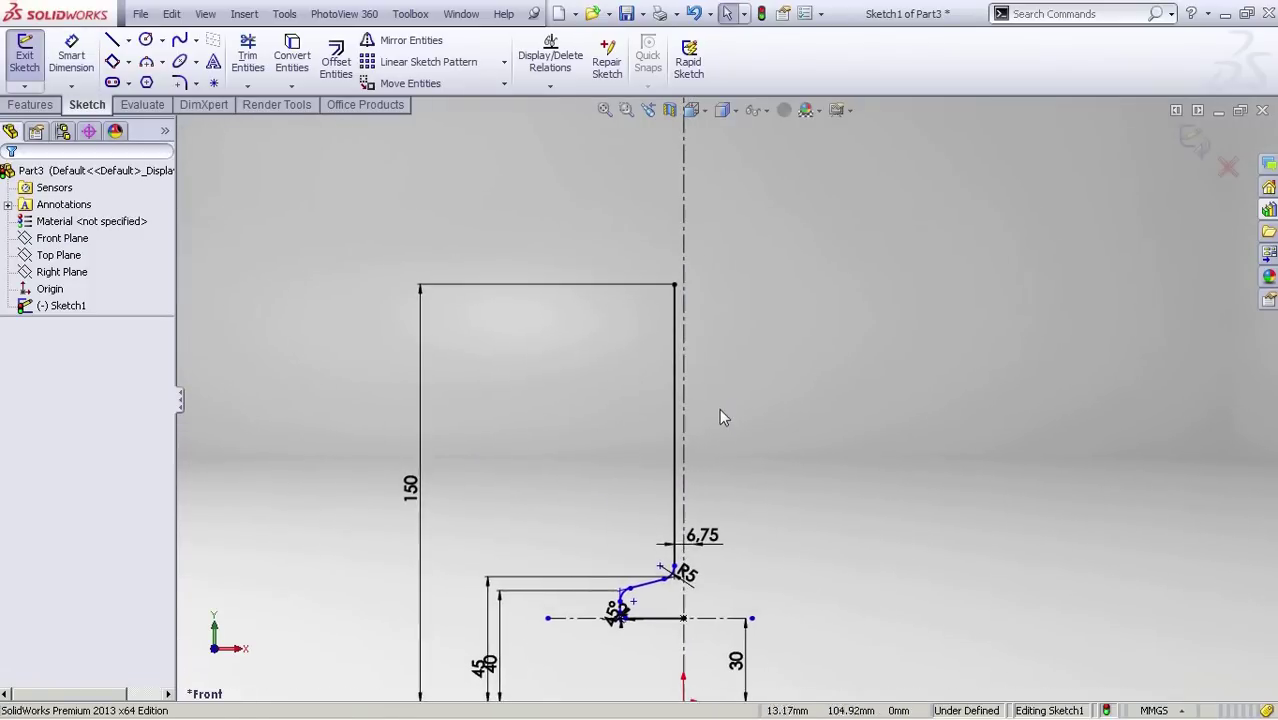
click(147, 62)
scroll(690, 270, down, 1)
ctrl+middle_drag(690, 270, 732, 490)
click(729, 511)
click(697, 459)
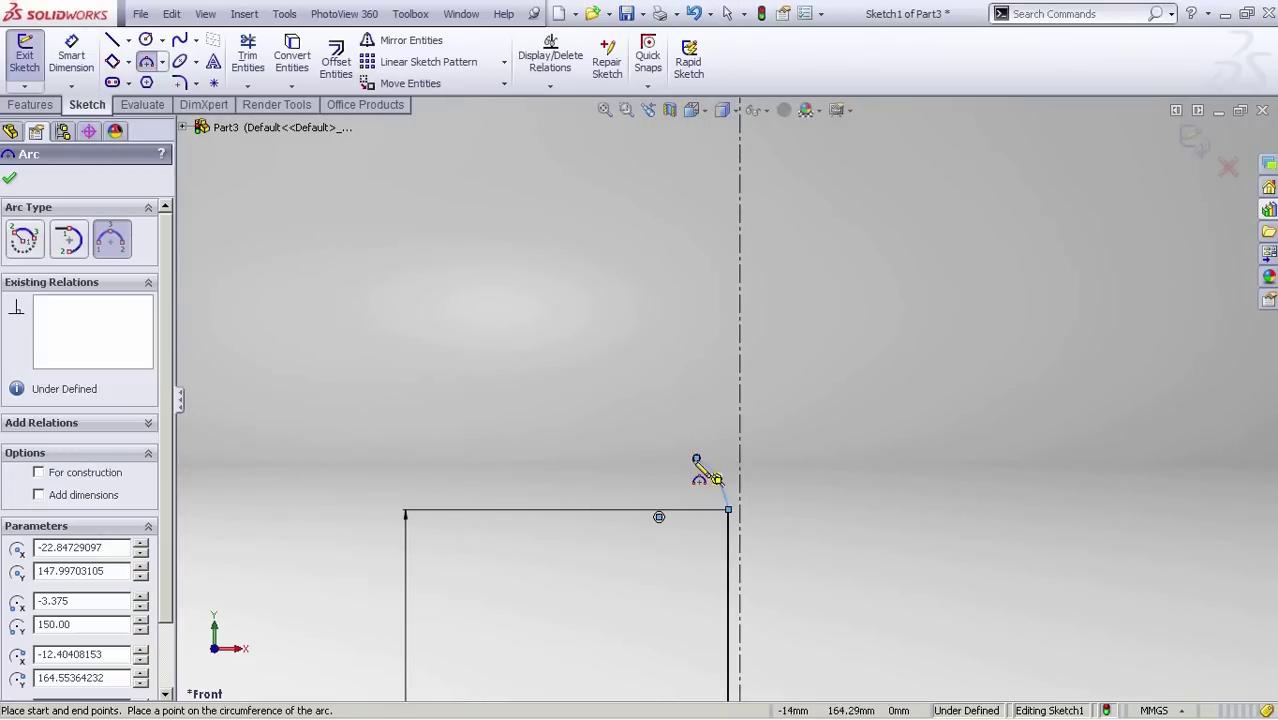
click(655, 420)
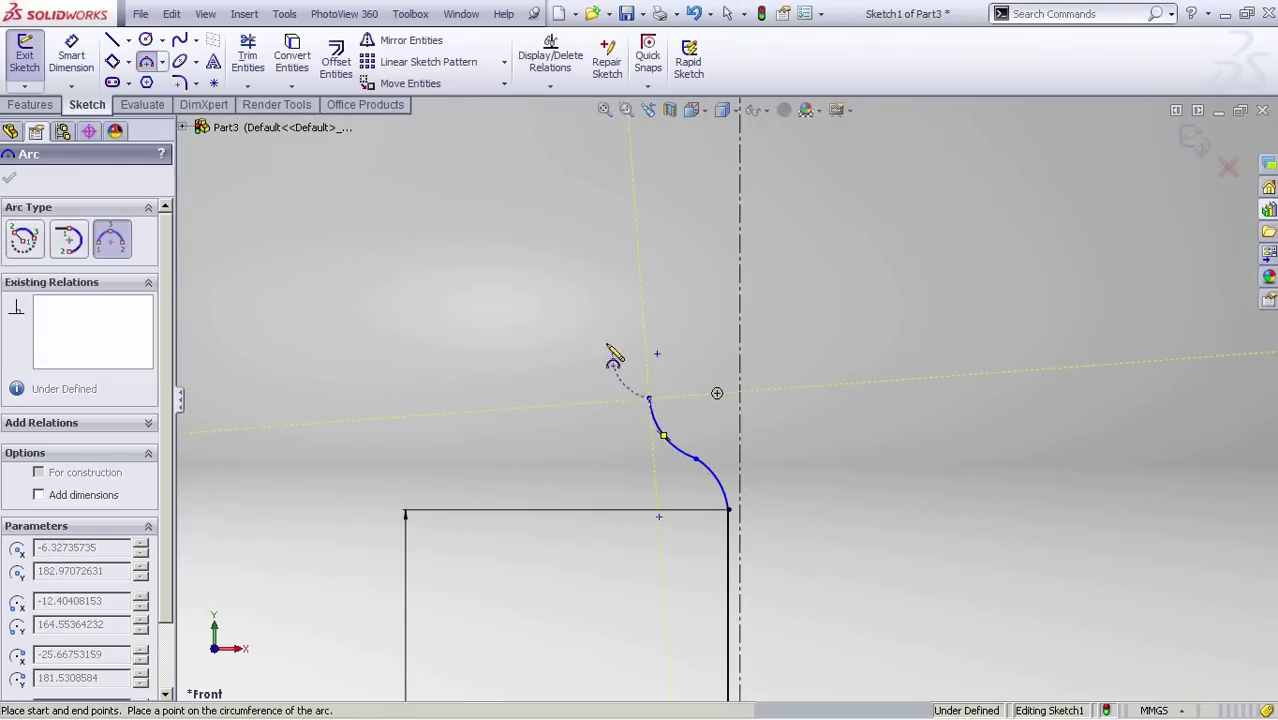
click(601, 342)
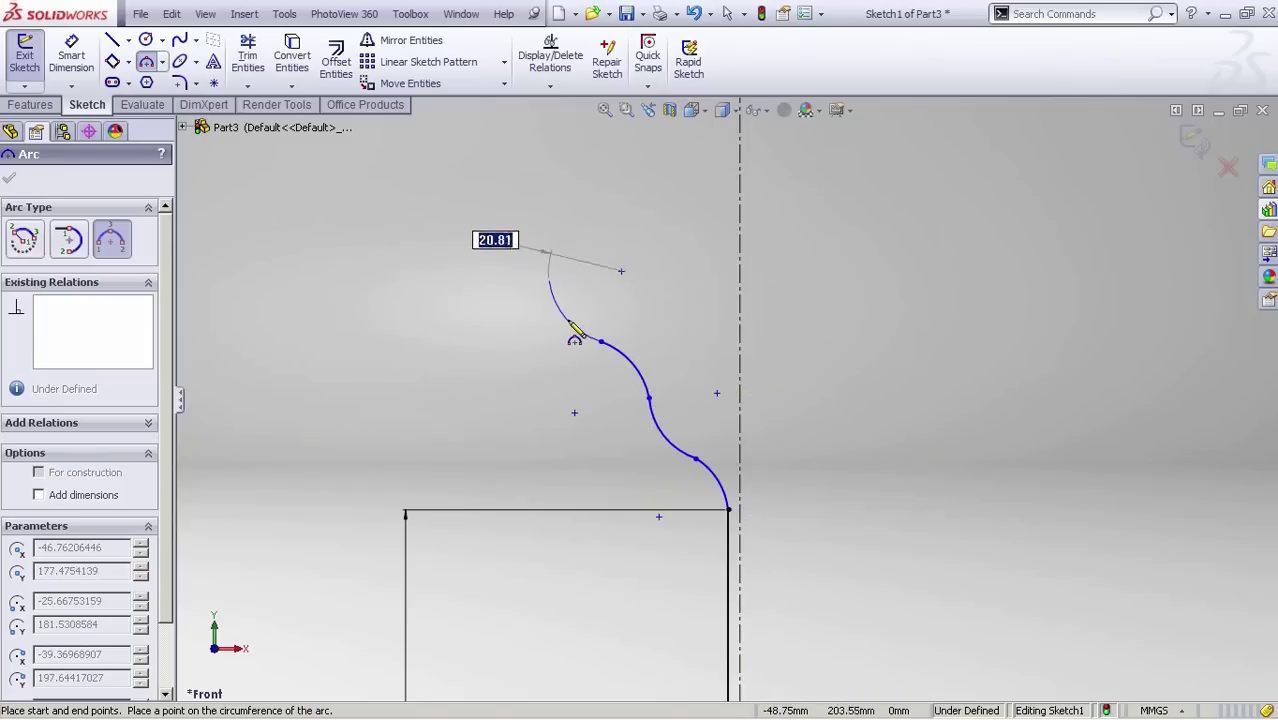
click(567, 317)
Draw a vertical line upward from the free end of the last arc.
ctrl+middle_drag(566, 309, 649, 475)
key(l)
click(618, 476)
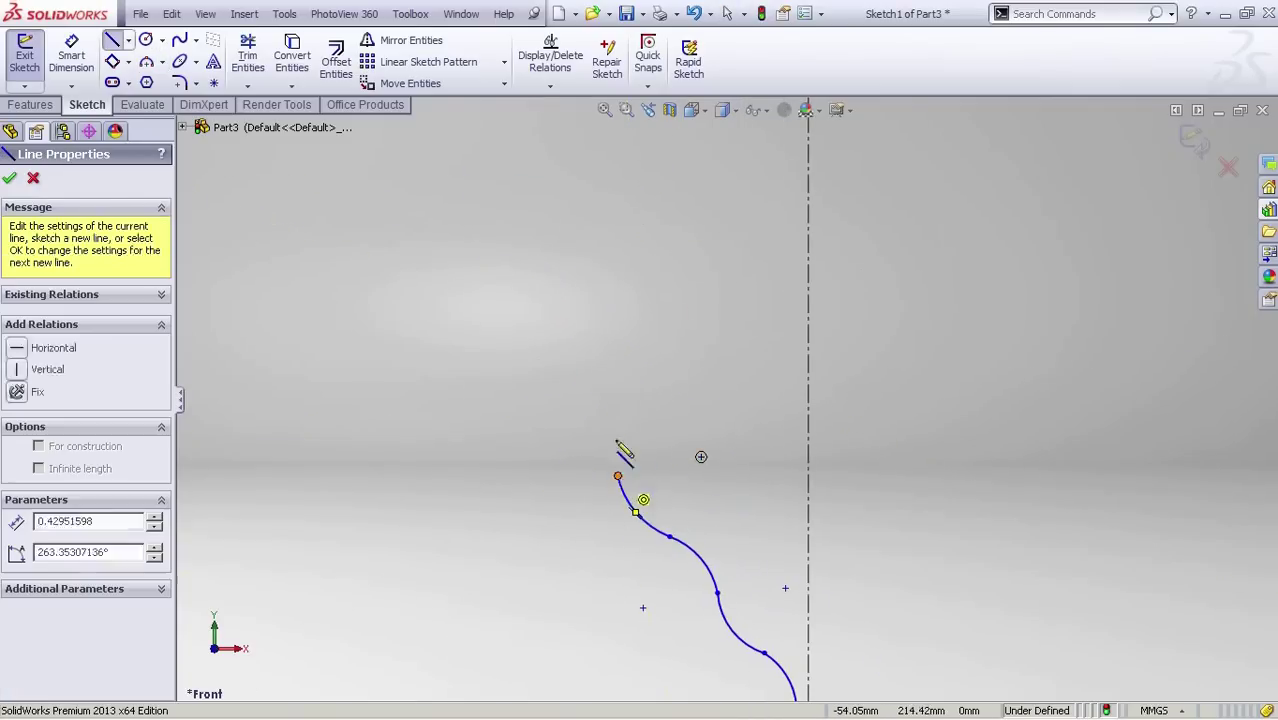
click(617, 345)
key(Escape)
Dimension the top endpoint of the new vertical line at a height of 380/2 mm above the origin.
scroll(649, 414, up, 8)
scroll(743, 412, down, 5)
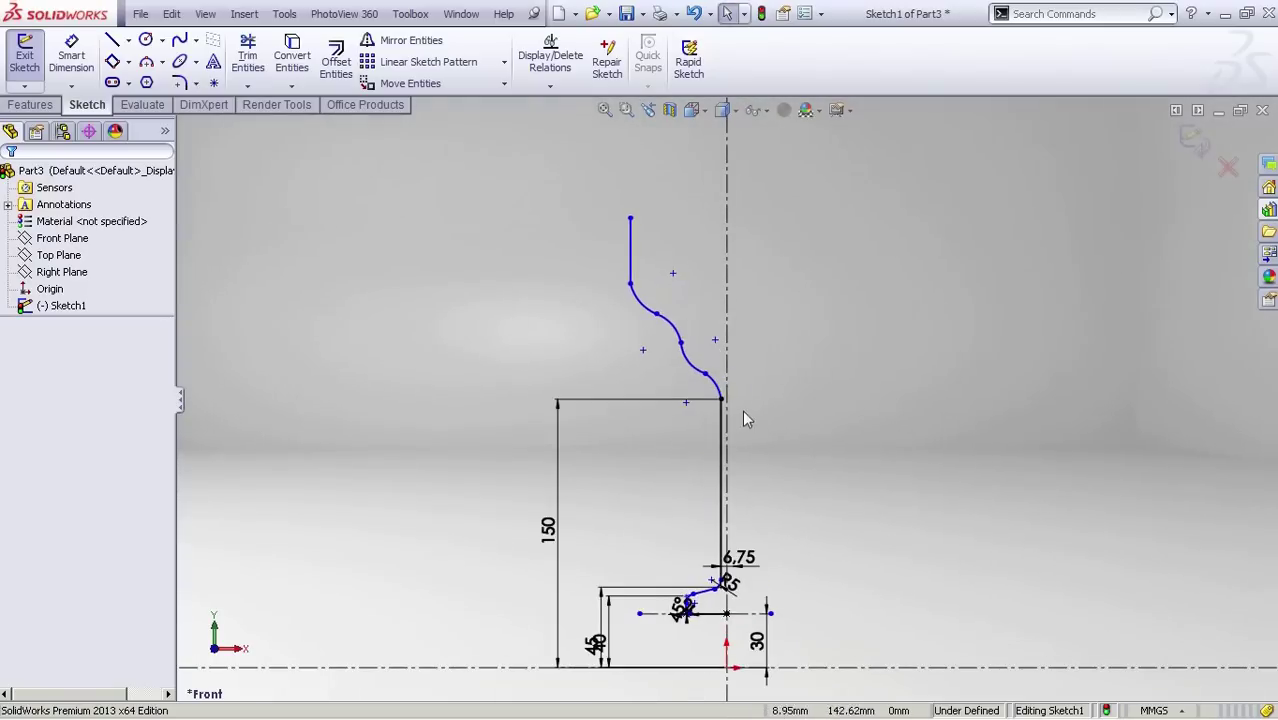
ctrl+middle_drag(743, 412, 681, 388)
key(s)
click(753, 445)
click(568, 195)
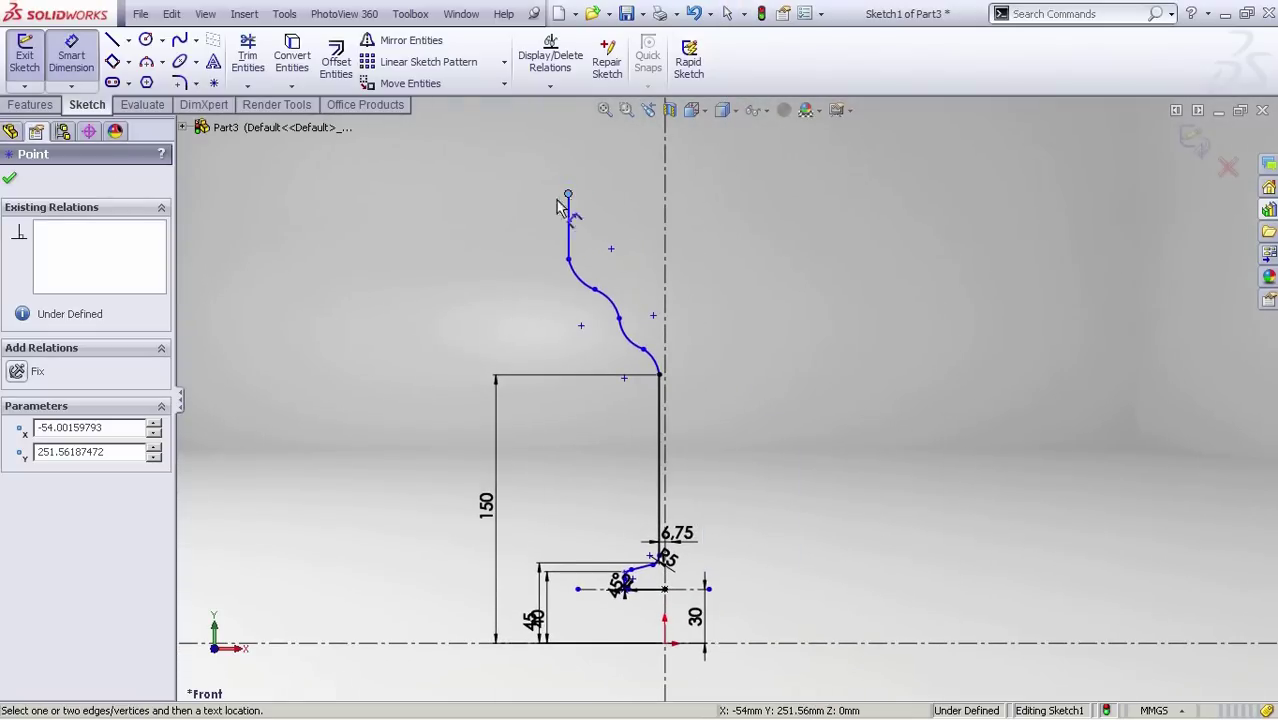
click(665, 643)
click(820, 425)
text(380/2)
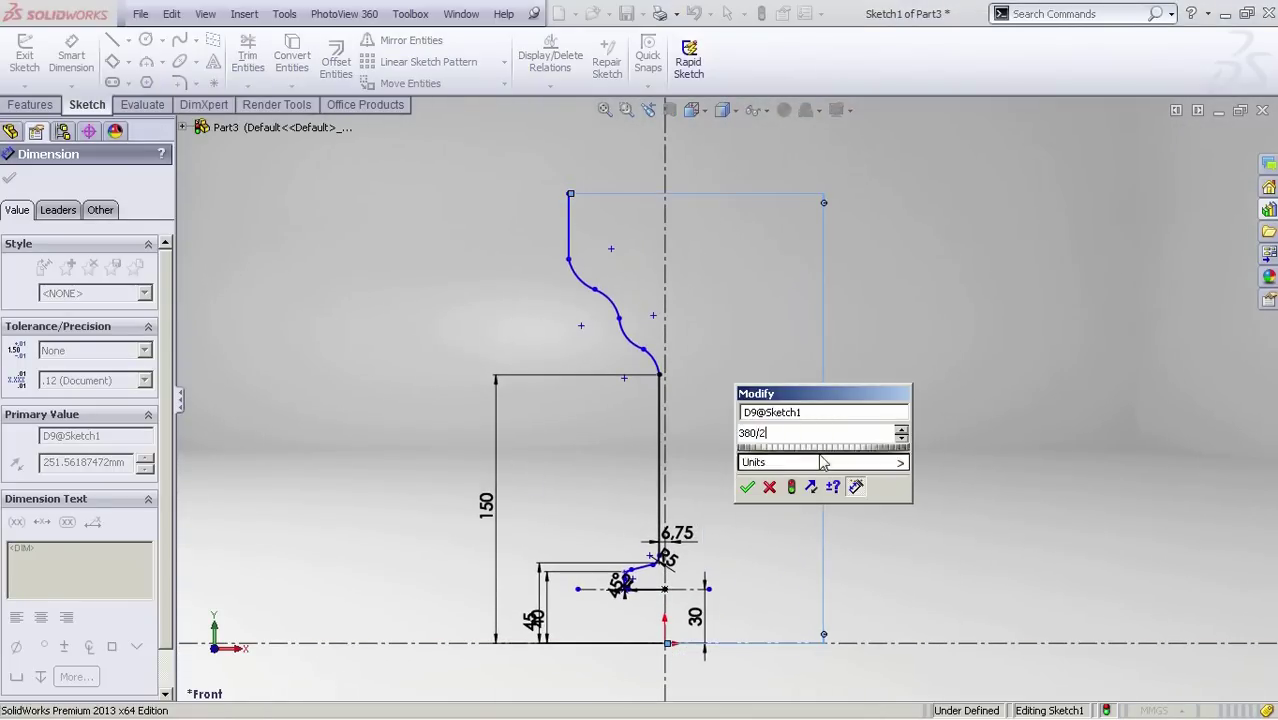
key(Return)
key(Escape)
Move the joints of the wavy arc chain downward until its free end lies below the top endpoint of the upper vertical line.
ctrl+middle_drag(637, 400, 686, 470)
scroll(659, 341, down, 4)
drag(478, 256, 501, 325)
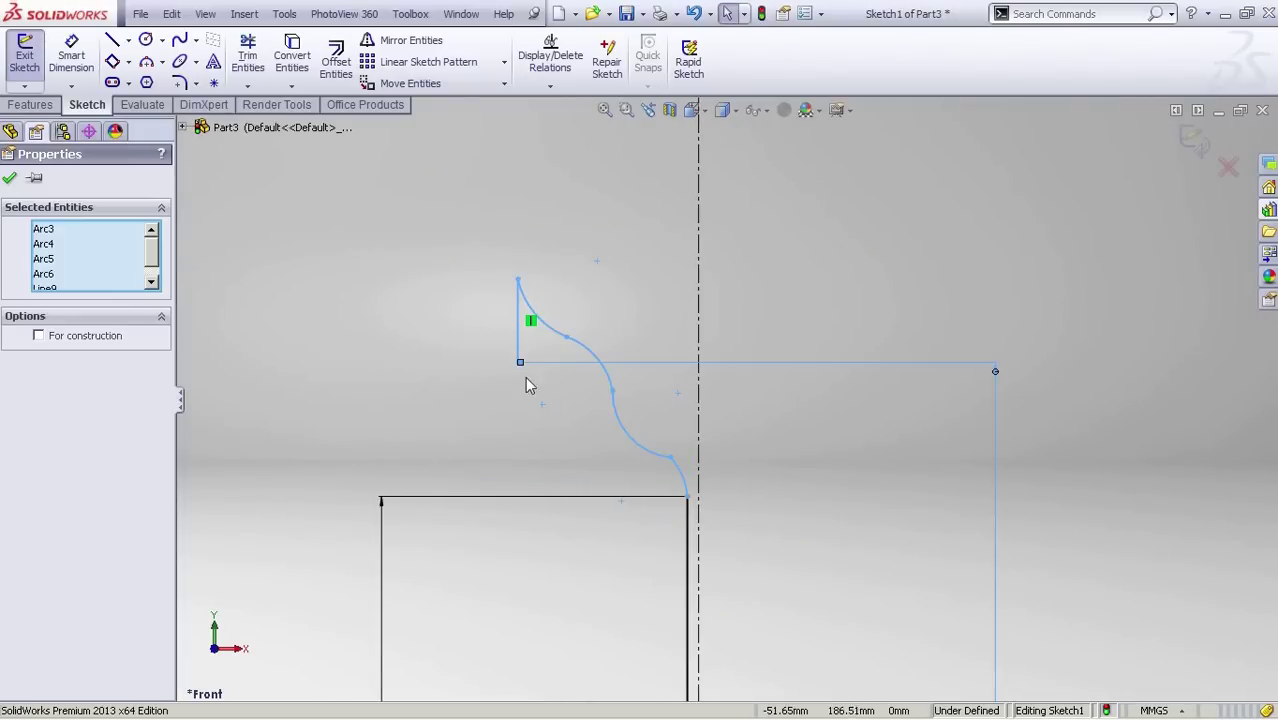
drag(526, 406, 526, 404)
drag(518, 280, 528, 318)
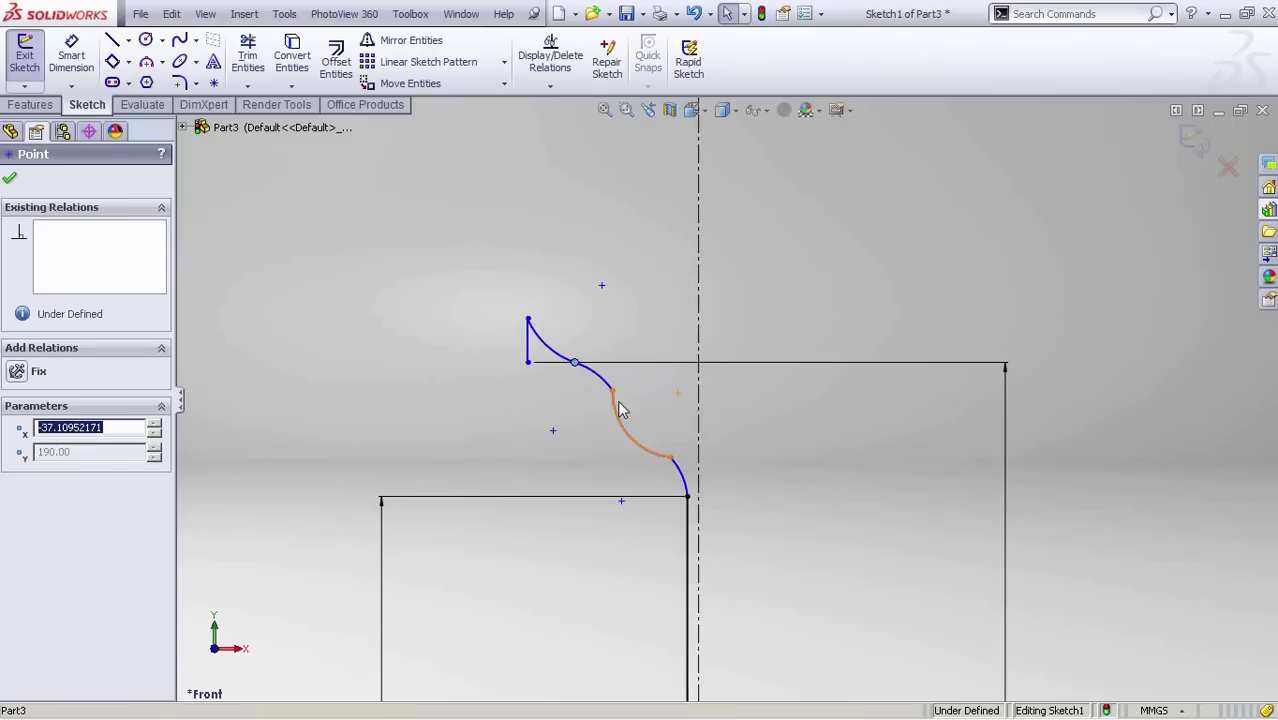
drag(613, 391, 635, 444)
drag(577, 362, 590, 392)
drag(529, 318, 558, 378)
key(Escape)
Dimension the short vertical line near the profile's base at a horizontal distance of 35 mm from the origin.
scroll(731, 469, down, 2)
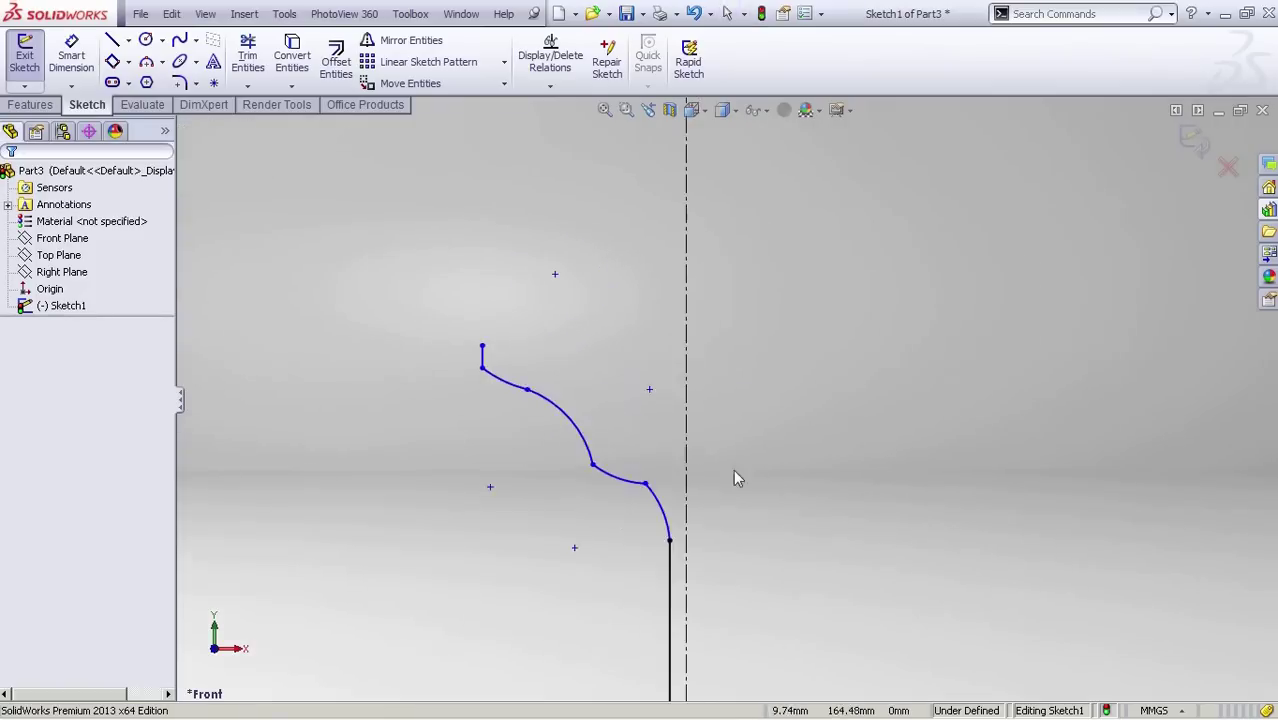
scroll(745, 474, up, 6)
scroll(743, 398, down, 3)
scroll(738, 400, up, 5)
scroll(712, 480, down, 5)
scroll(690, 455, down, 4)
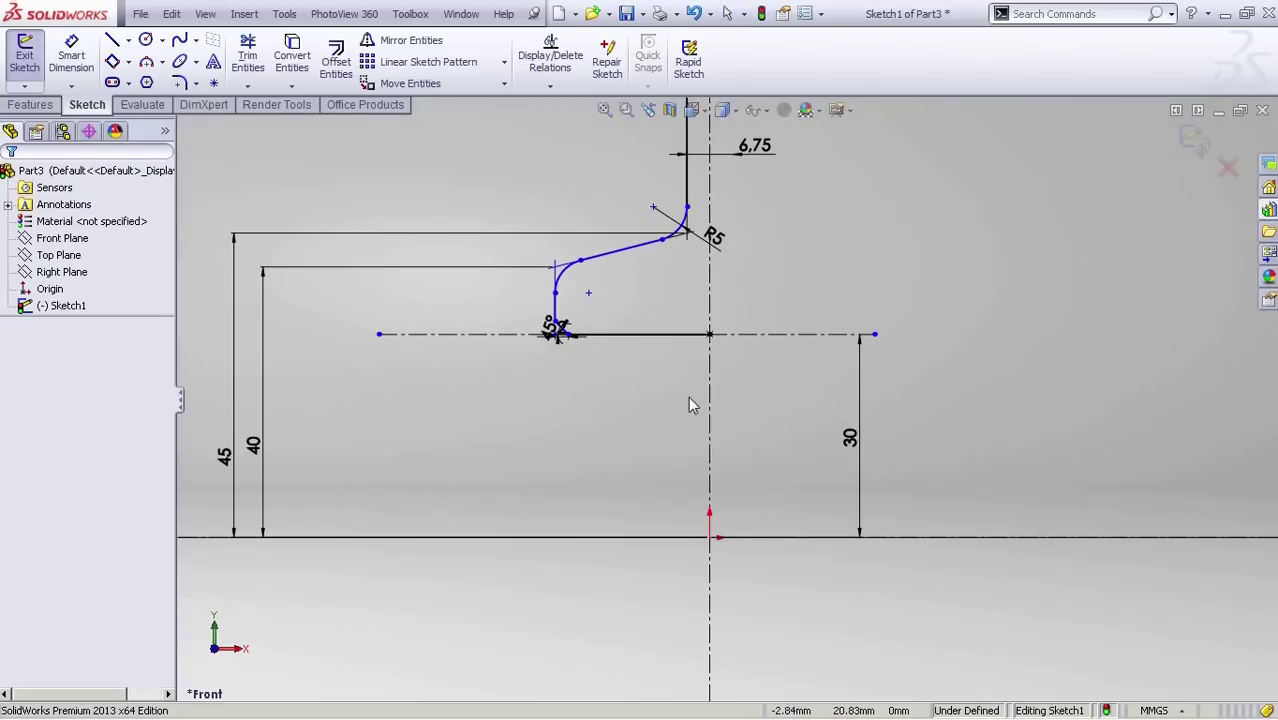
right_drag(736, 484, 734, 424)
click(556, 304)
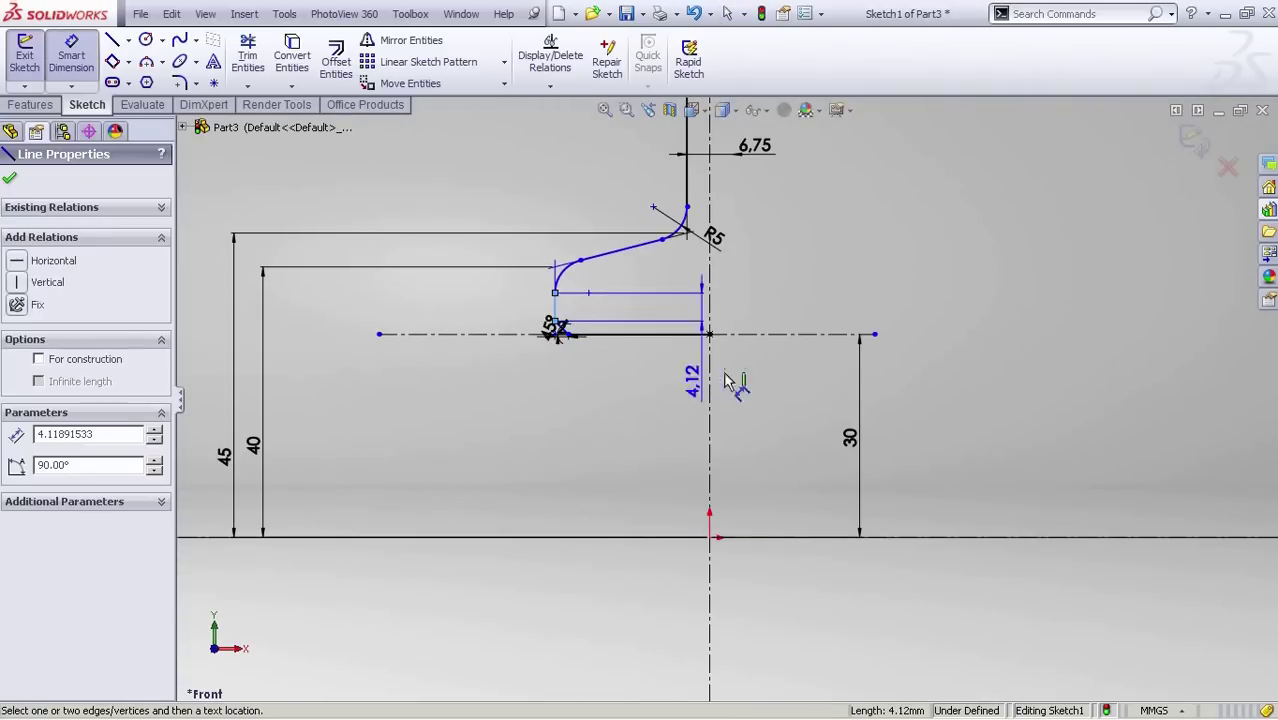
click(710, 537)
click(630, 622)
text(35)
key(Return)
Dimension the radius of the lowest arc in the wavy chain at 5 mm and the adjoining arc's radius at 20 mm.
scroll(640, 600, down, 3)
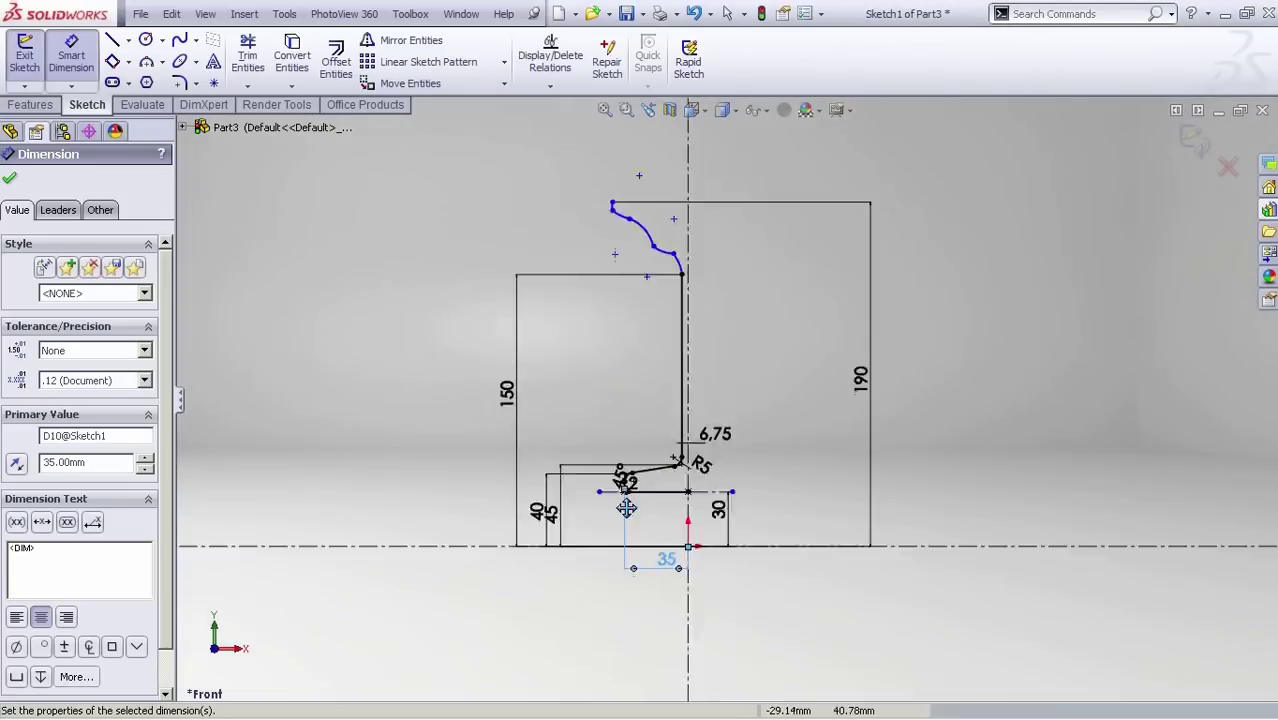
scroll(688, 511, up, 5)
key(s)
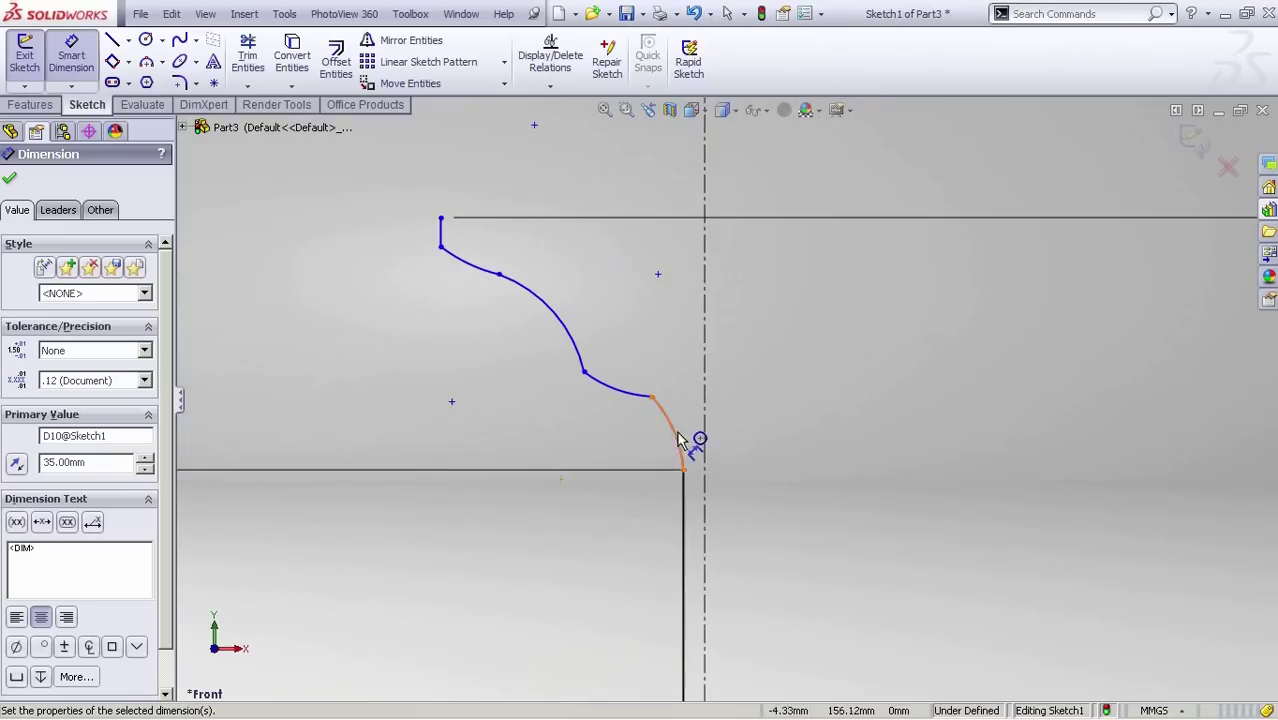
click(690, 432)
click(752, 412)
text(5)
key(Return)
click(645, 447)
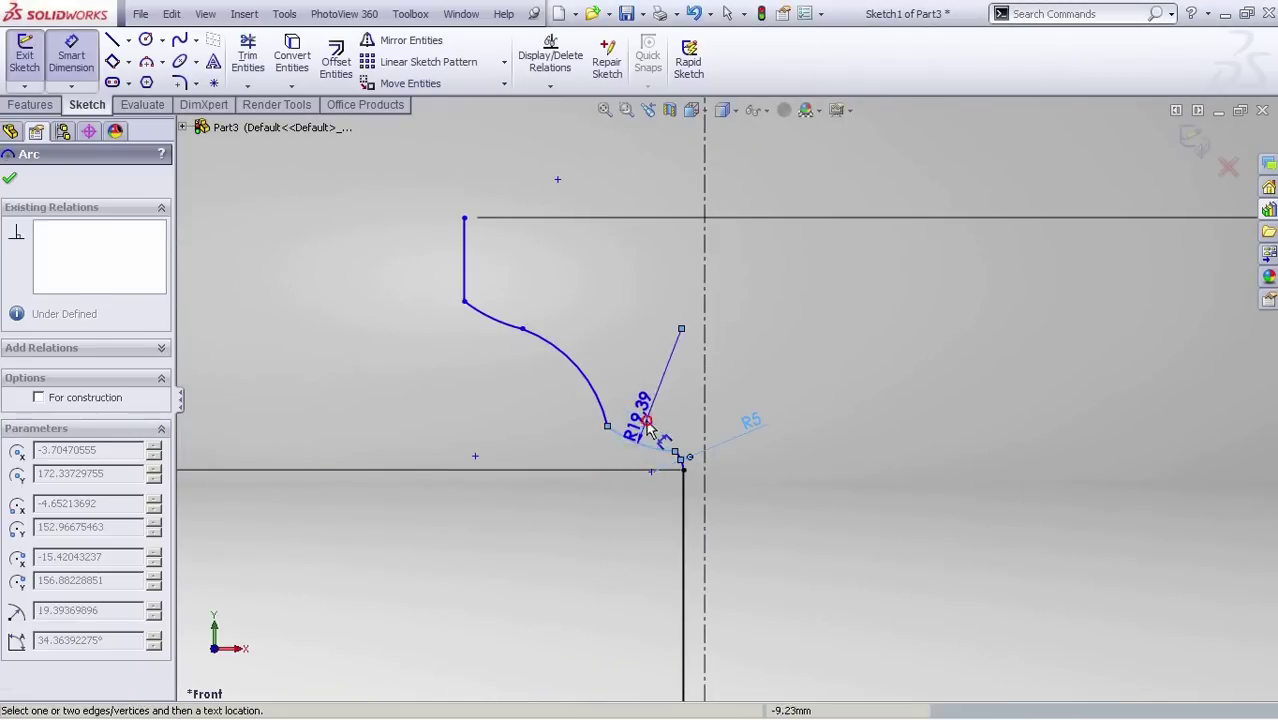
click(640, 418)
text(20)
key(Return)
Dimension the radius of the third arc from below at 20 mm and the topmost arc's radius at 4 mm.
click(588, 388)
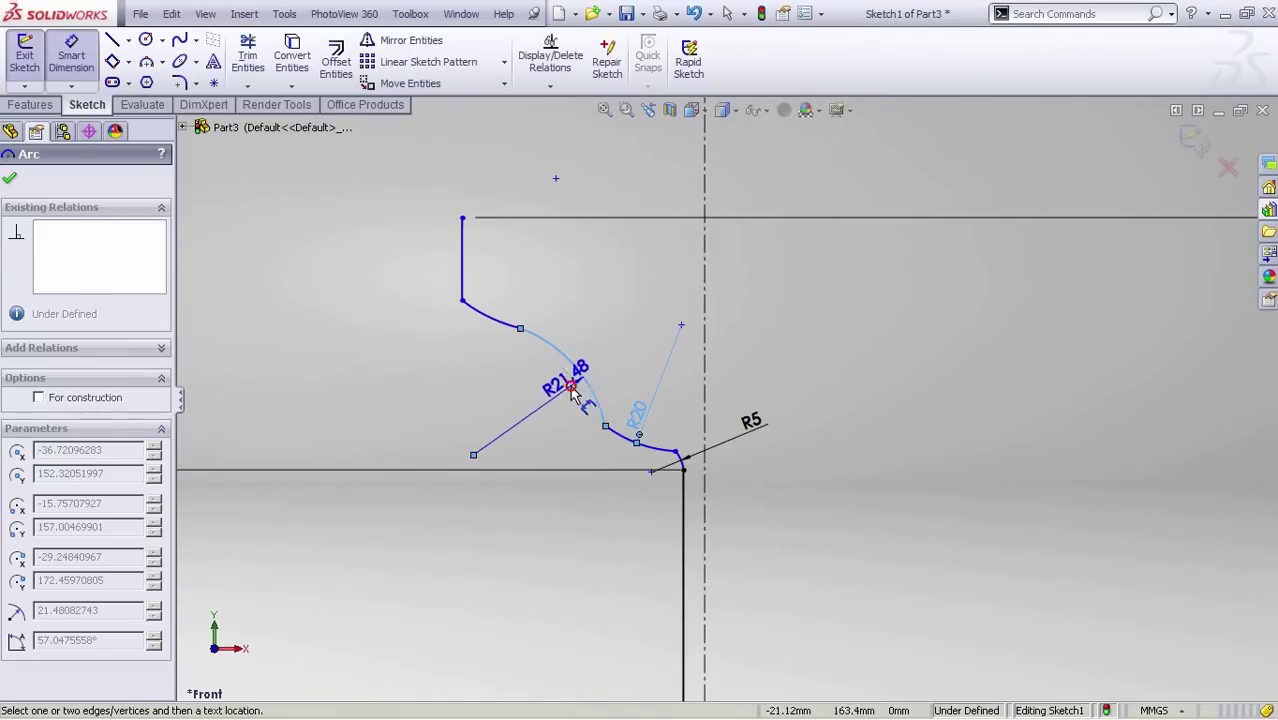
click(568, 378)
text(20)
key(Return)
click(497, 333)
click(513, 314)
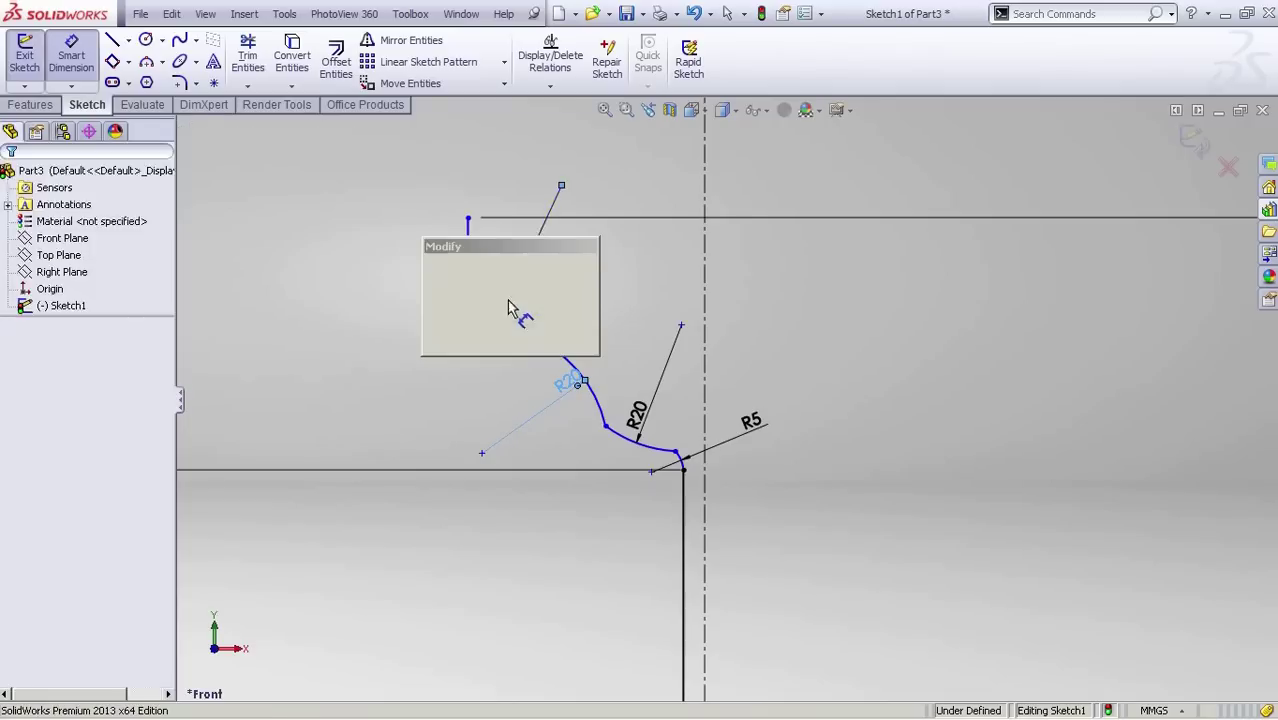
text(4)
key(Return)
key(Escape)
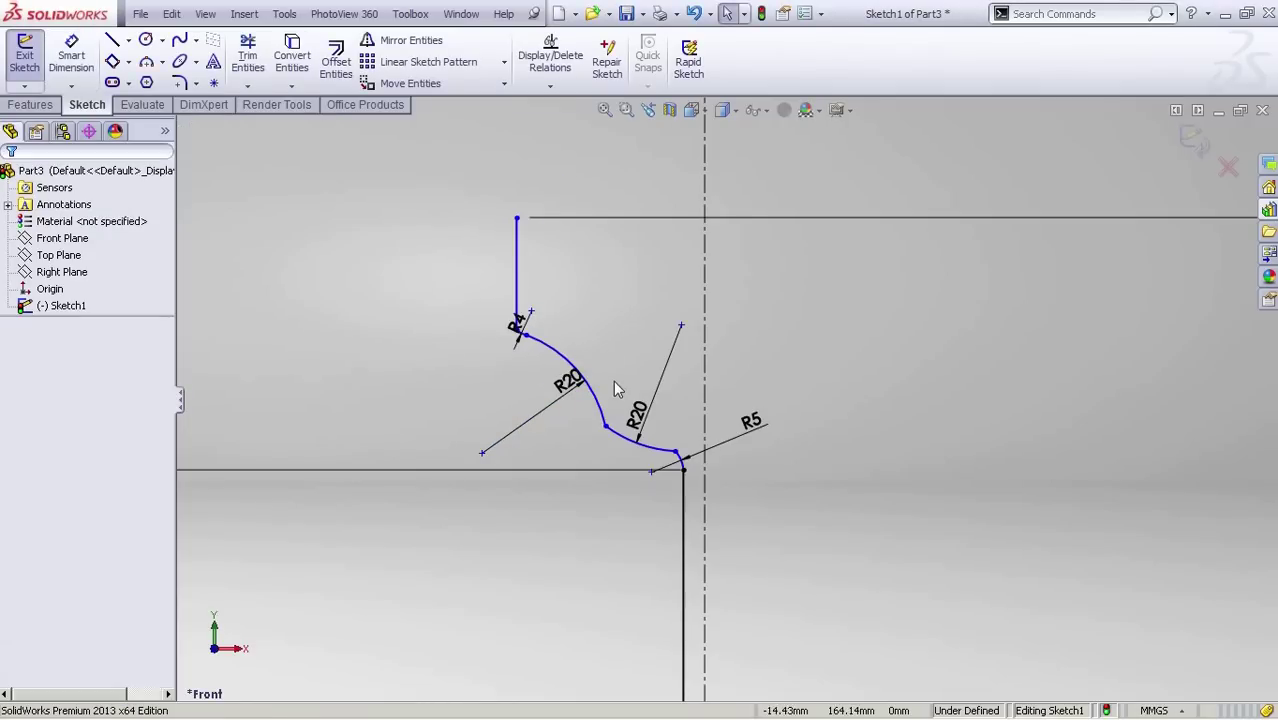
Dimension the length of the vertical line above the R4 arc at 12 mm.
scroll(617, 388, up, 6)
ctrl+middle_drag(655, 500, 626, 402)
scroll(630, 406, down, 1)
scroll(641, 402, down, 5)
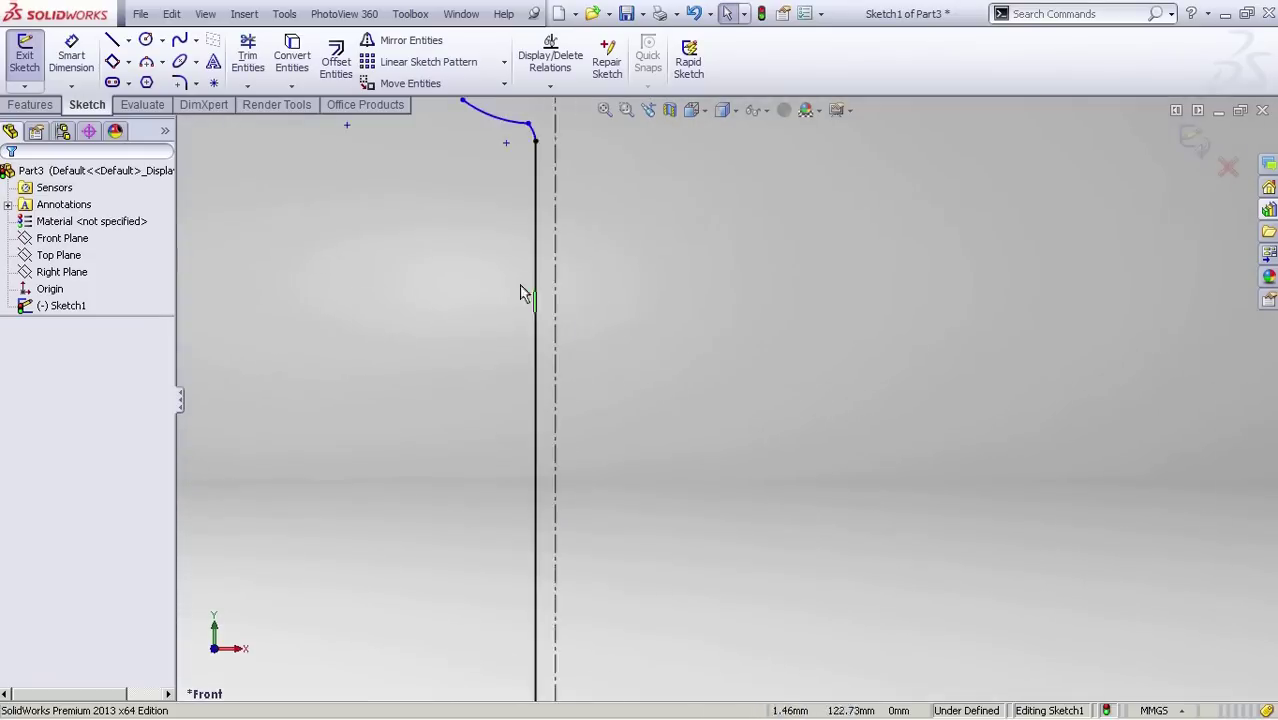
scroll(520, 293, up, 5)
scroll(509, 356, down, 4)
key(s)
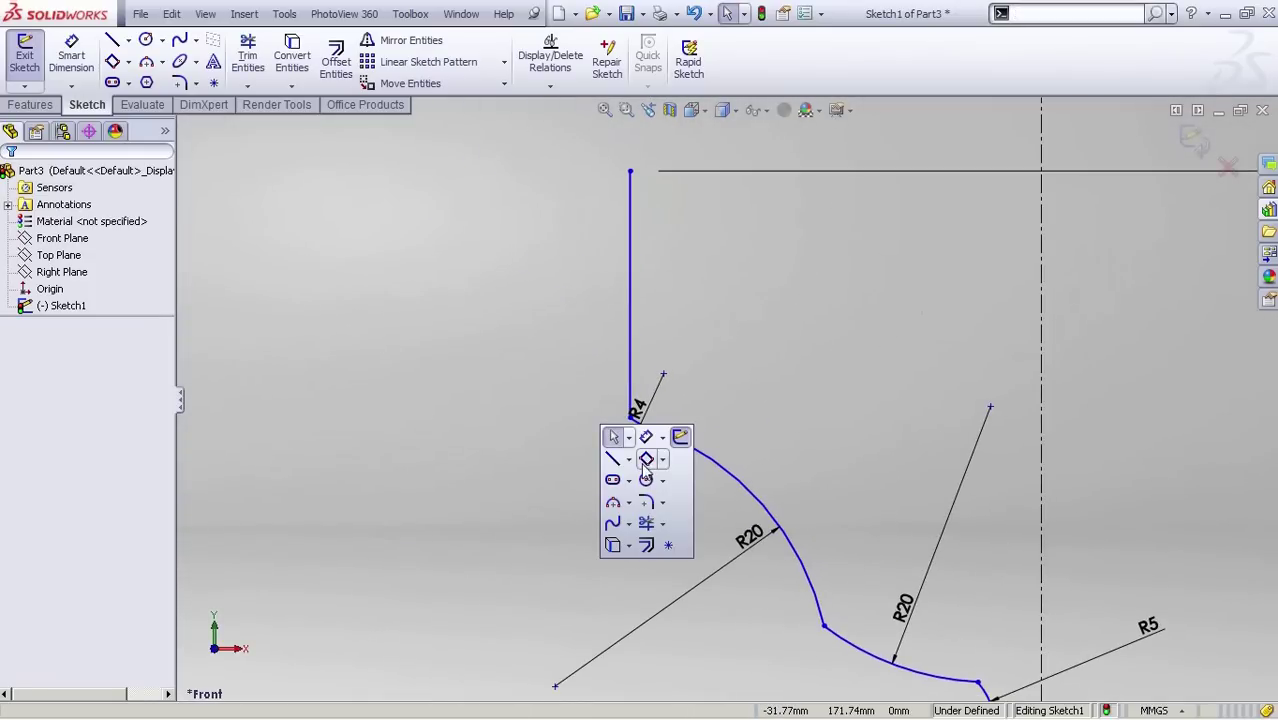
click(646, 438)
scroll(628, 394, down, 3)
click(446, 449)
scroll(498, 454, up, 3)
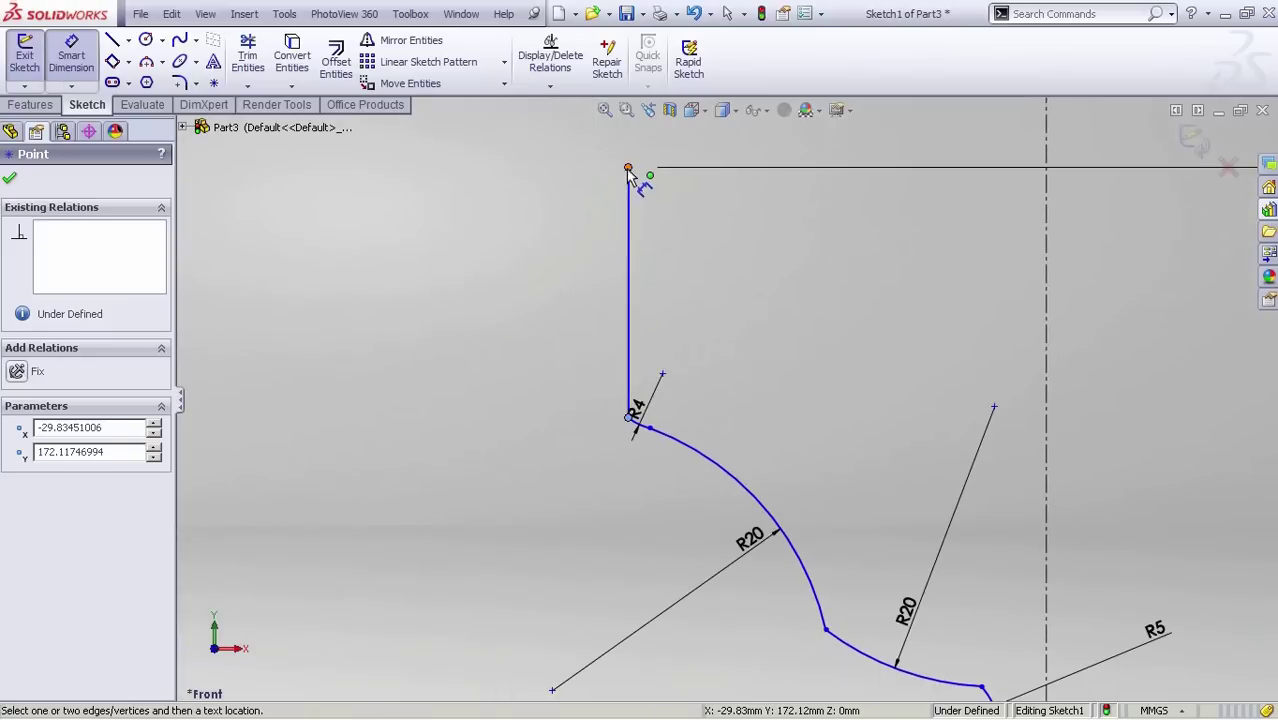
click(628, 169)
click(435, 286)
text(12)
key(Return)
key(Escape)
Dimension the top endpoint of the upper vertical line at 27.5 mm from the vertical centerline.
scroll(640, 385, up, 6)
ctrl+middle_drag(672, 490, 594, 384)
key(s)
click(714, 446)
click(544, 195)
click(653, 200)
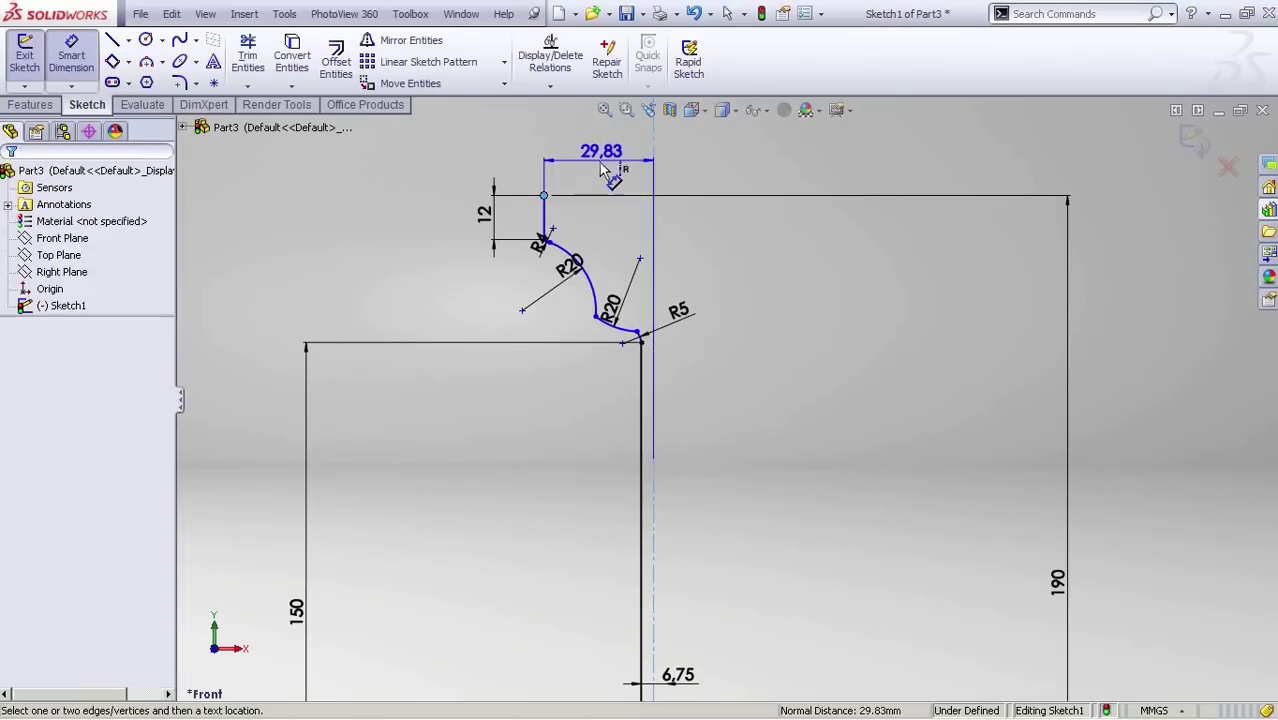
click(603, 170)
text(27.5)
key(Return)
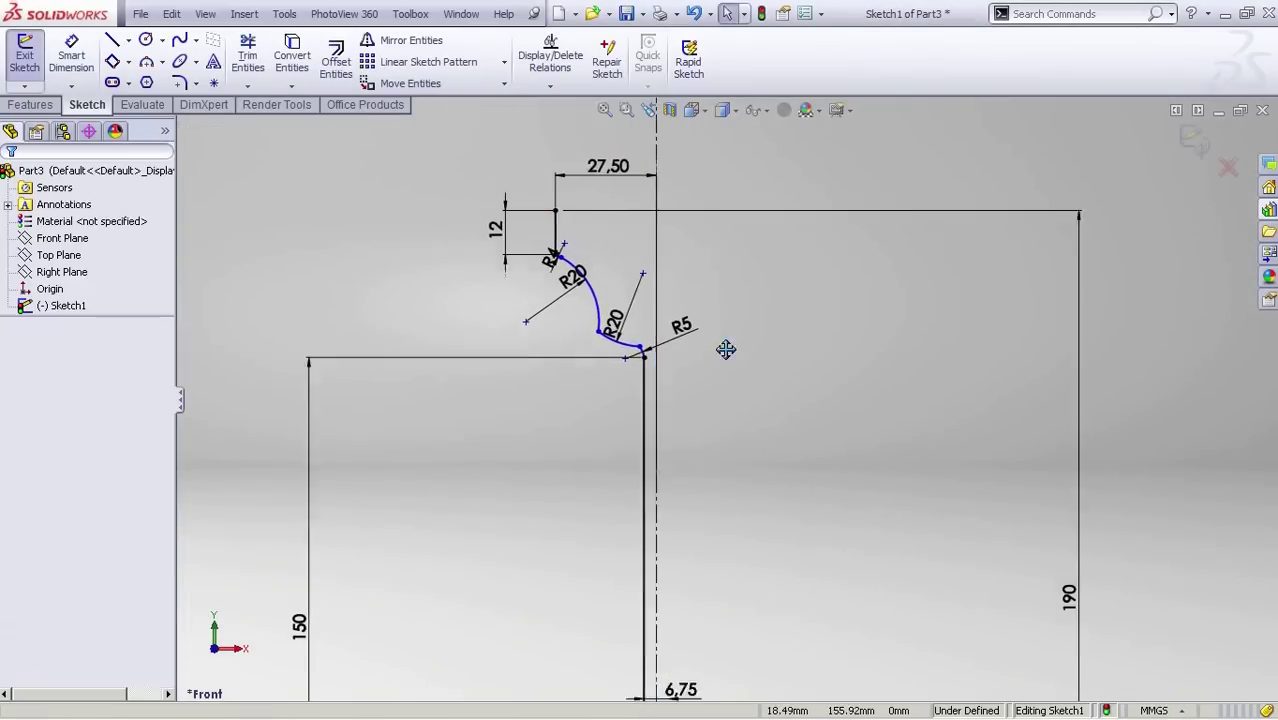
Reposition the joint between the two R20 arcs and the joint between the R4 and upper R20 arcs to smooth the curve.
scroll(600, 350, down, 3)
scroll(580, 340, up, 2)
click(554, 313)
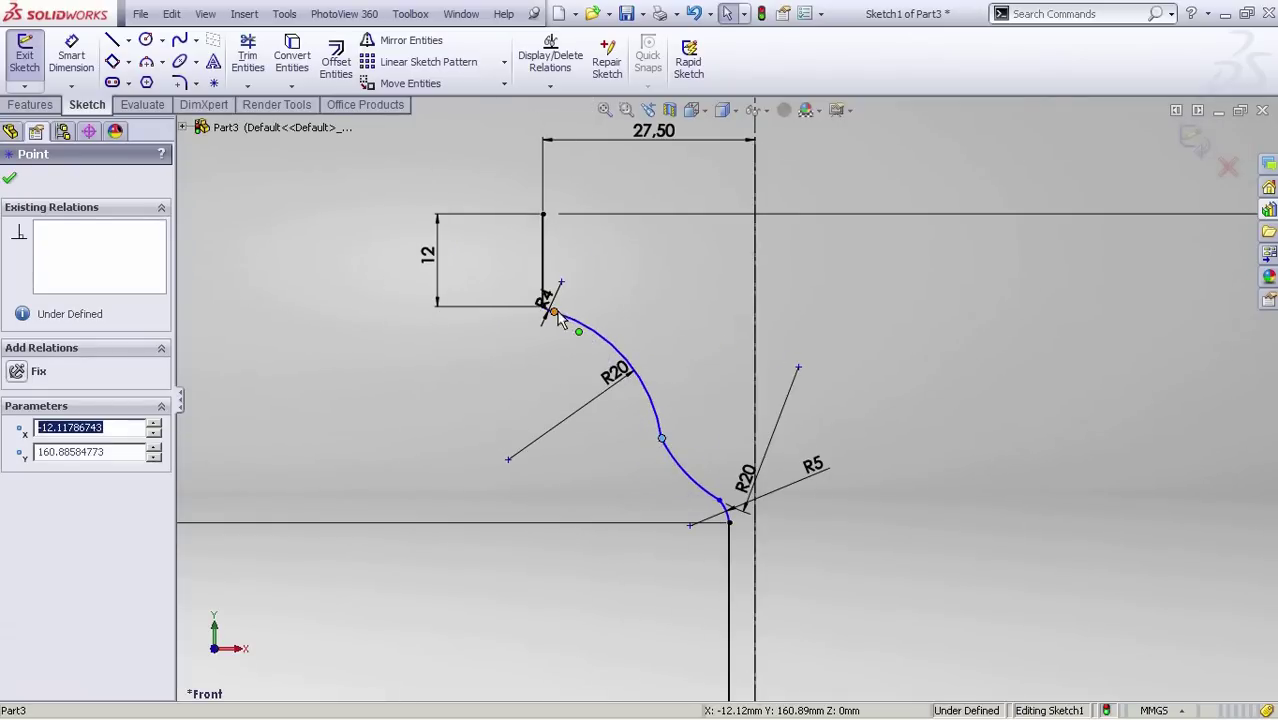
drag(557, 312, 571, 324)
Make the lower R20 arc tangent to both the R5 arc and the upper R20 arc.
click(727, 513)
ctrl+click(703, 488)
click(778, 408)
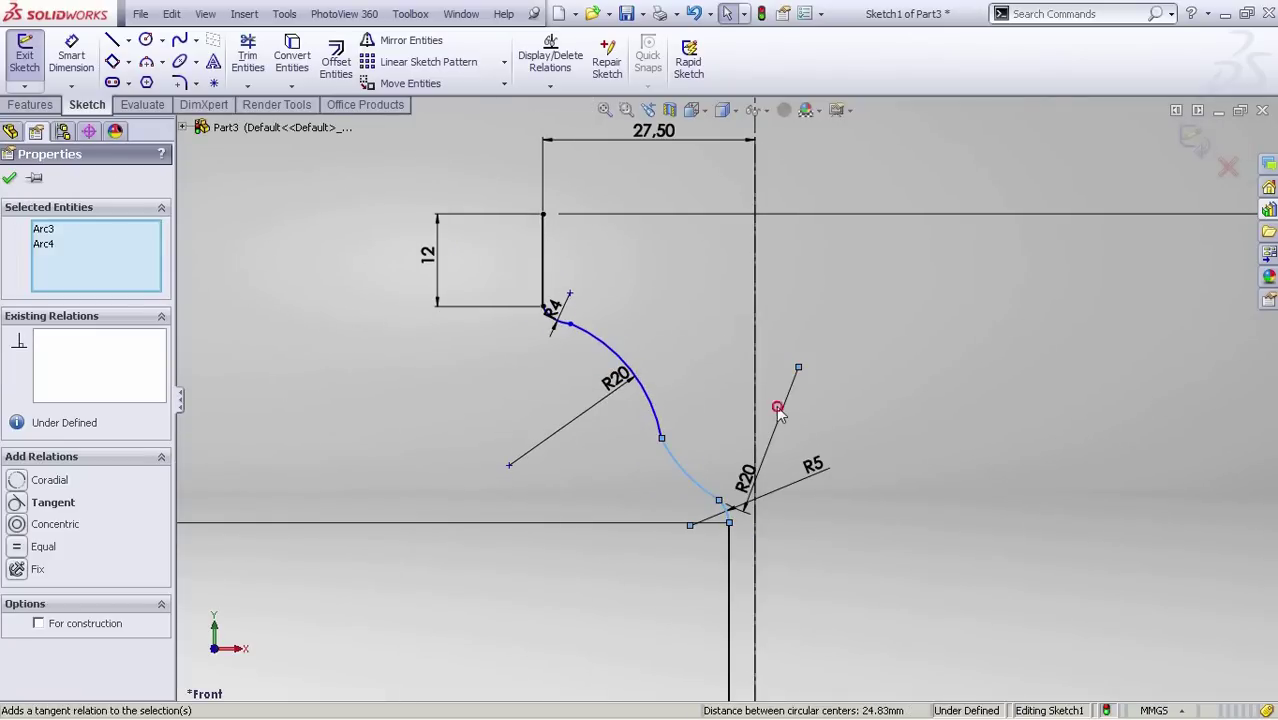
click(653, 416)
ctrl+click(671, 452)
click(745, 384)
Add a tangent relation between the upper R20 arc and the R4 arc.
click(589, 333)
ctrl+click(556, 321)
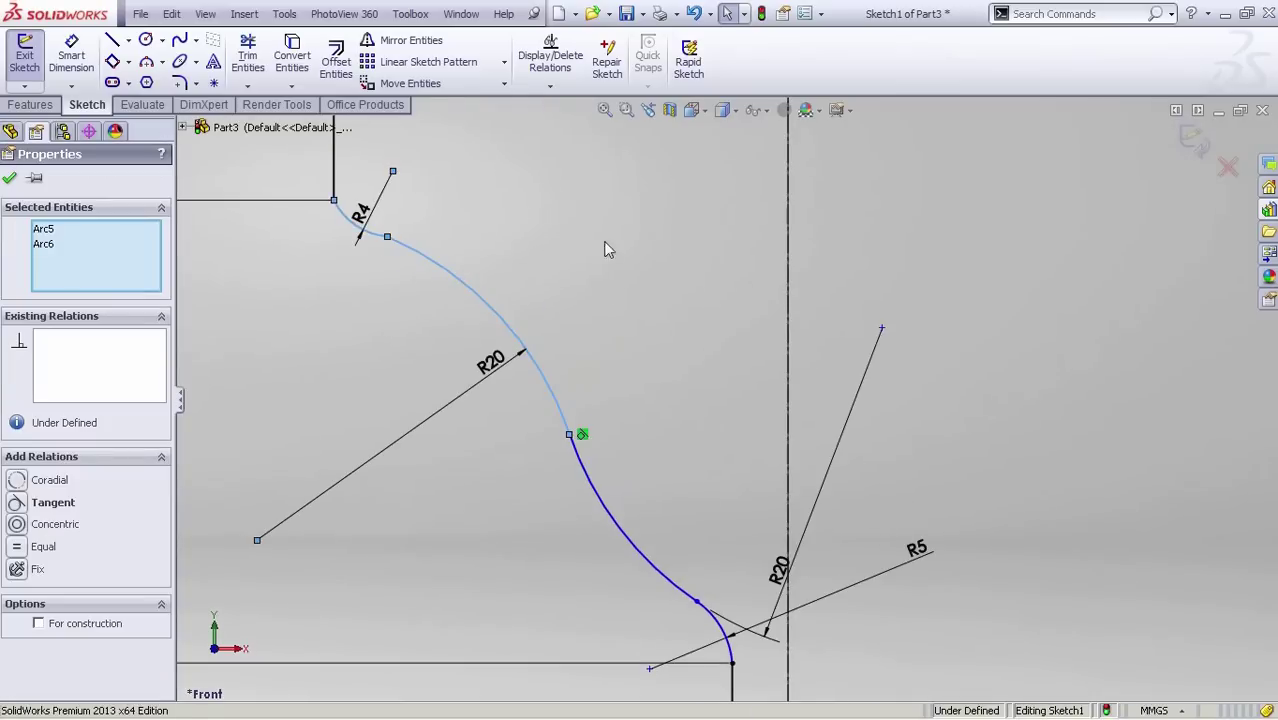
click(604, 242)
click(531, 277)
Make the R4 arc tangent to the 12 mm vertical line above it.
ctrl+middle_drag(360, 268, 639, 469)
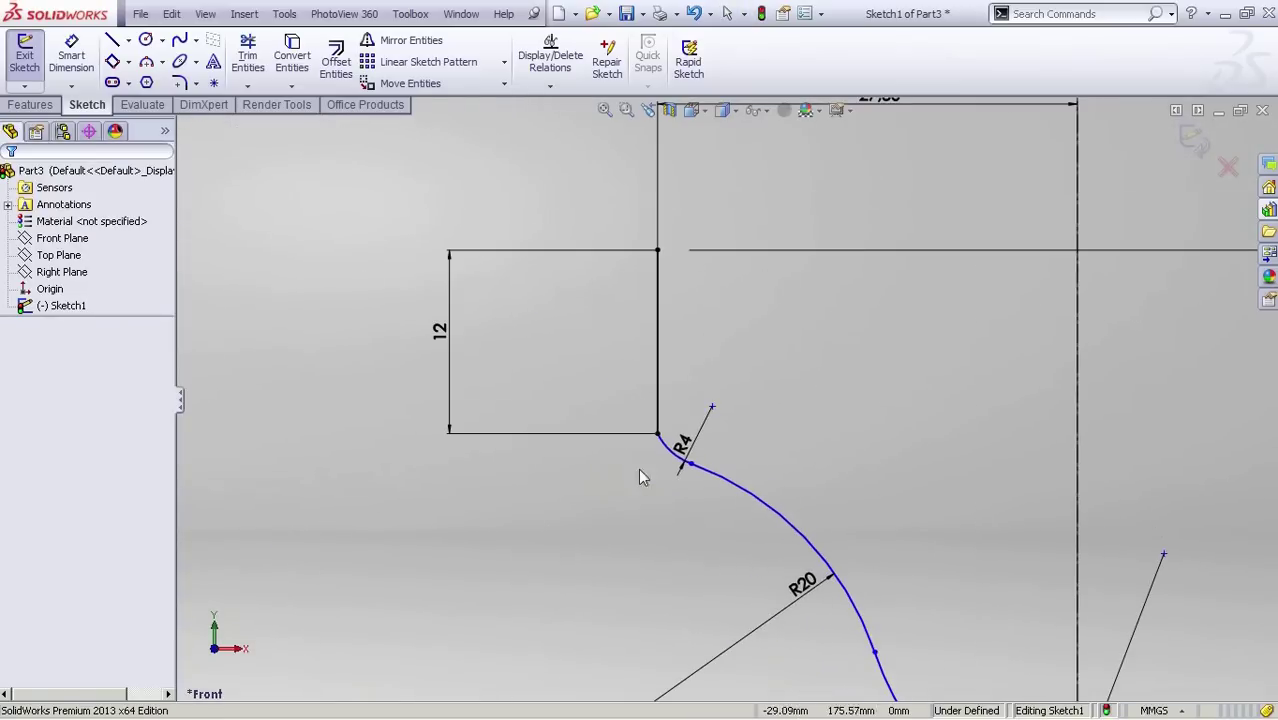
ctrl+click(657, 354)
ctrl+click(670, 452)
click(595, 449)
scroll(592, 448, down, 4)
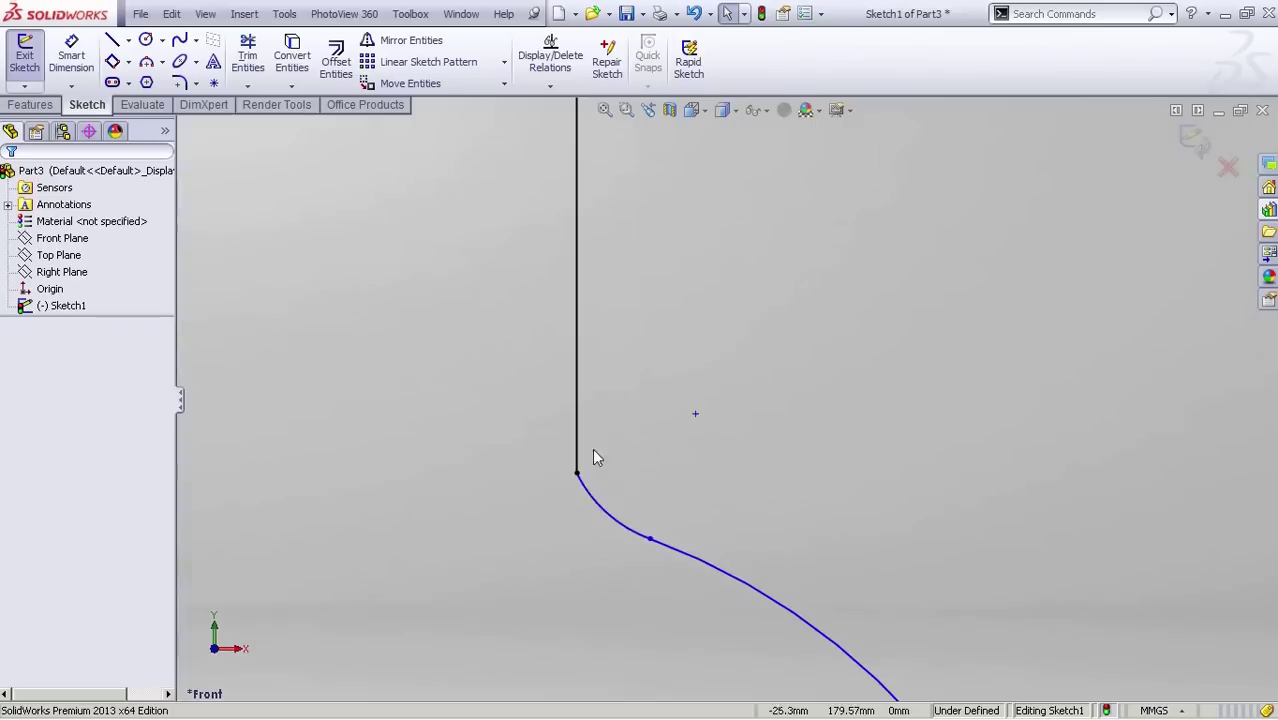
click(597, 502)
ctrl+click(576, 447)
click(627, 371)
Sketch a horizontal centerline about 17 mm long across the vertical centerline, beside the lower R20 arc.
scroll(756, 560, up, 6)
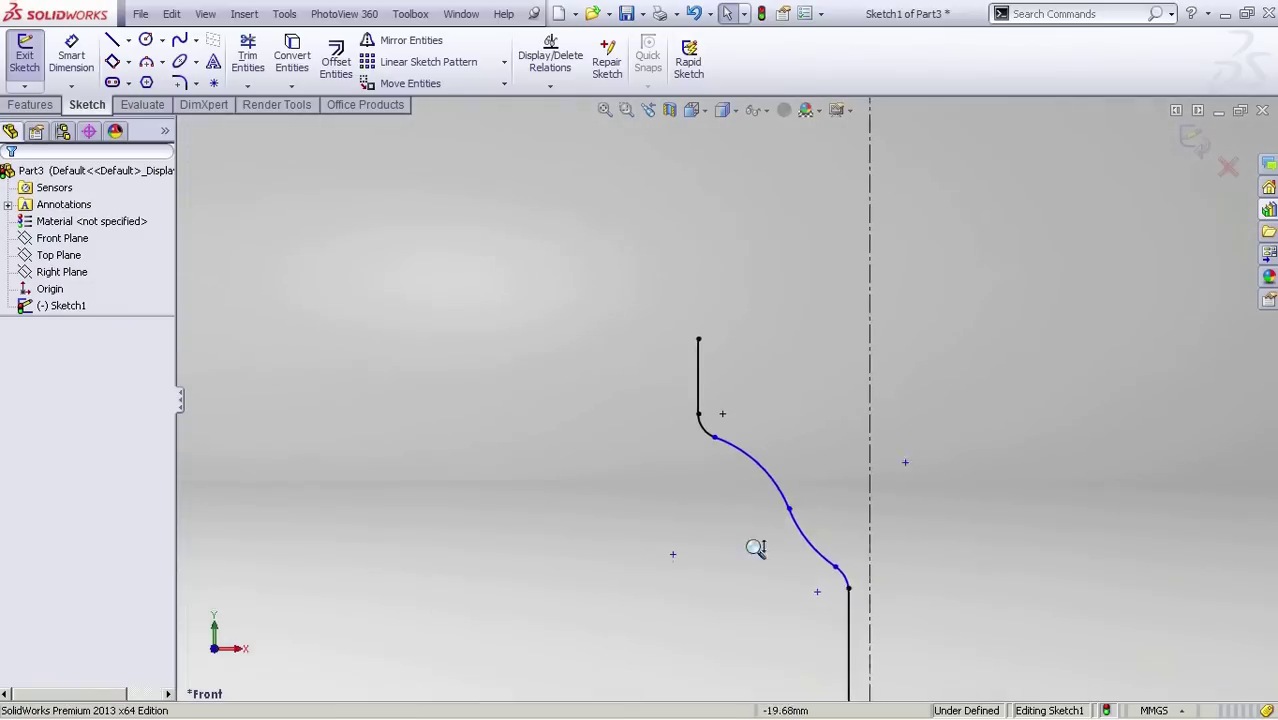
scroll(710, 478, up, 3)
scroll(714, 477, down, 2)
scroll(770, 482, up, 4)
scroll(764, 514, down, 4)
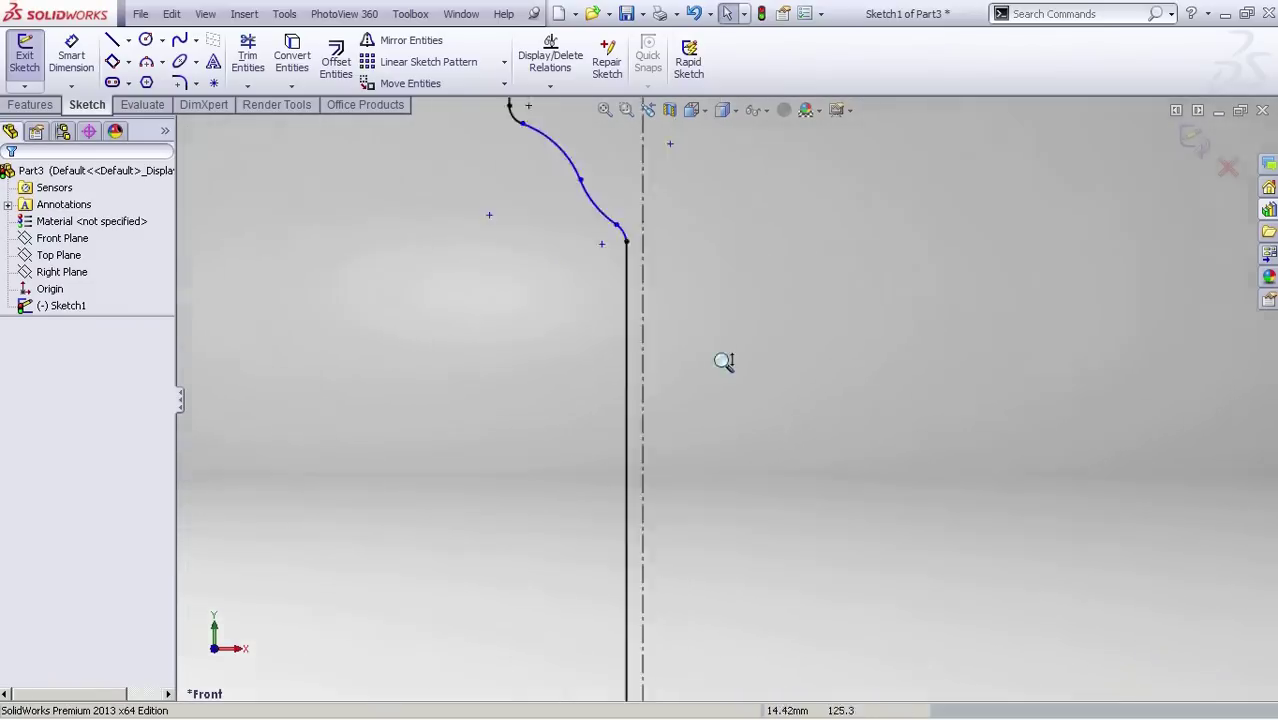
scroll(720, 355, up, 5)
scroll(703, 311, down, 6)
key(s)
click(777, 371)
click(762, 416)
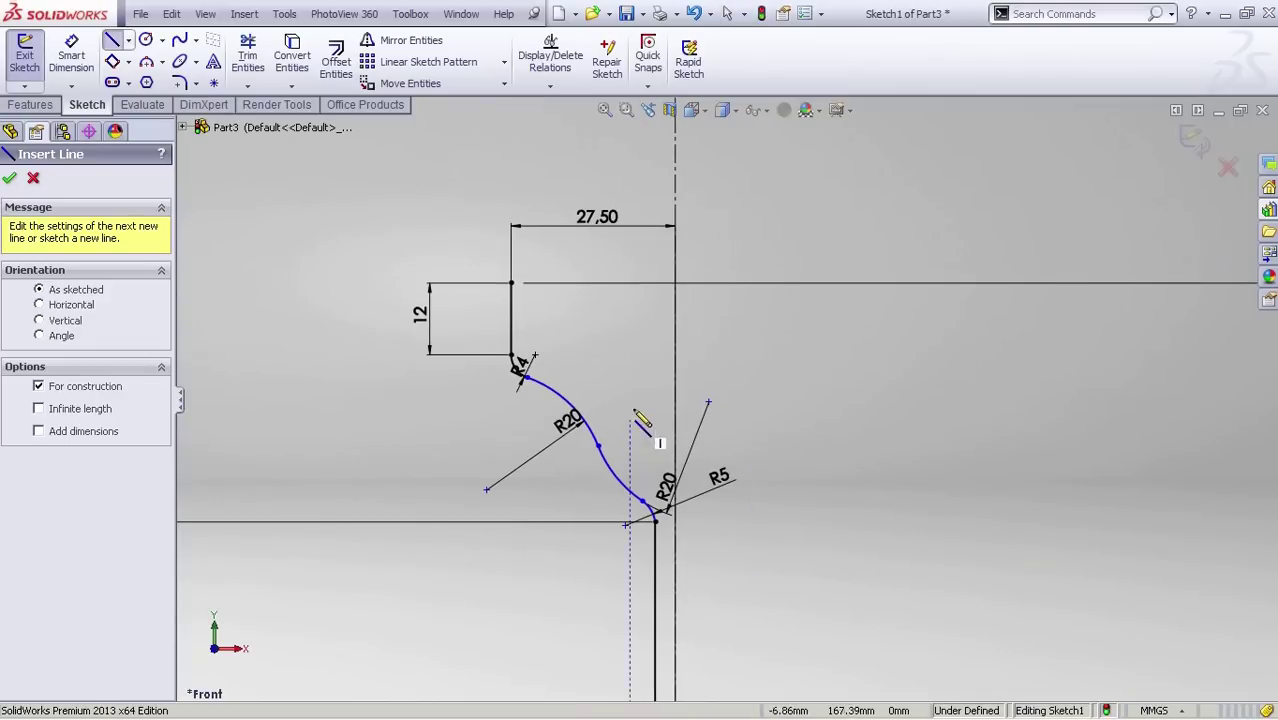
click(643, 436)
click(746, 435)
key(Escape)
Try to make the short horizontal centerline perpendicular to the vertical centerline, and undo the relation.
click(700, 434)
ctrl+click(676, 421)
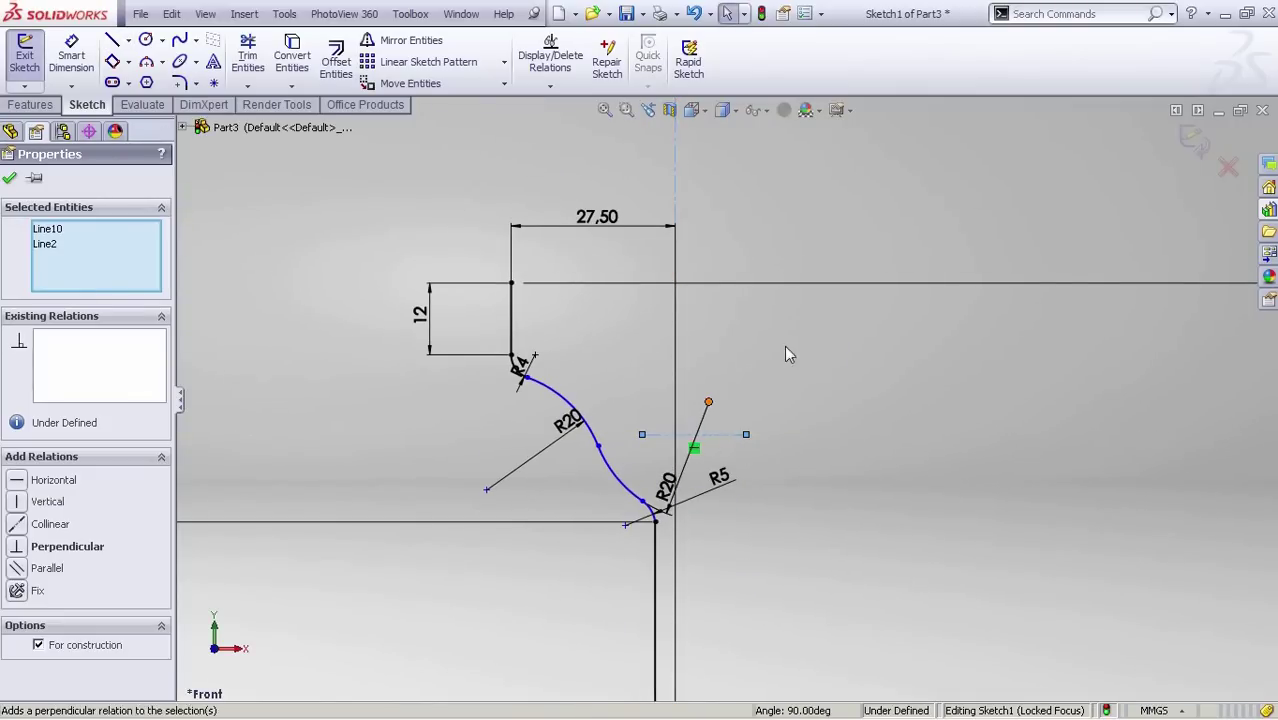
click(752, 352)
click(717, 435)
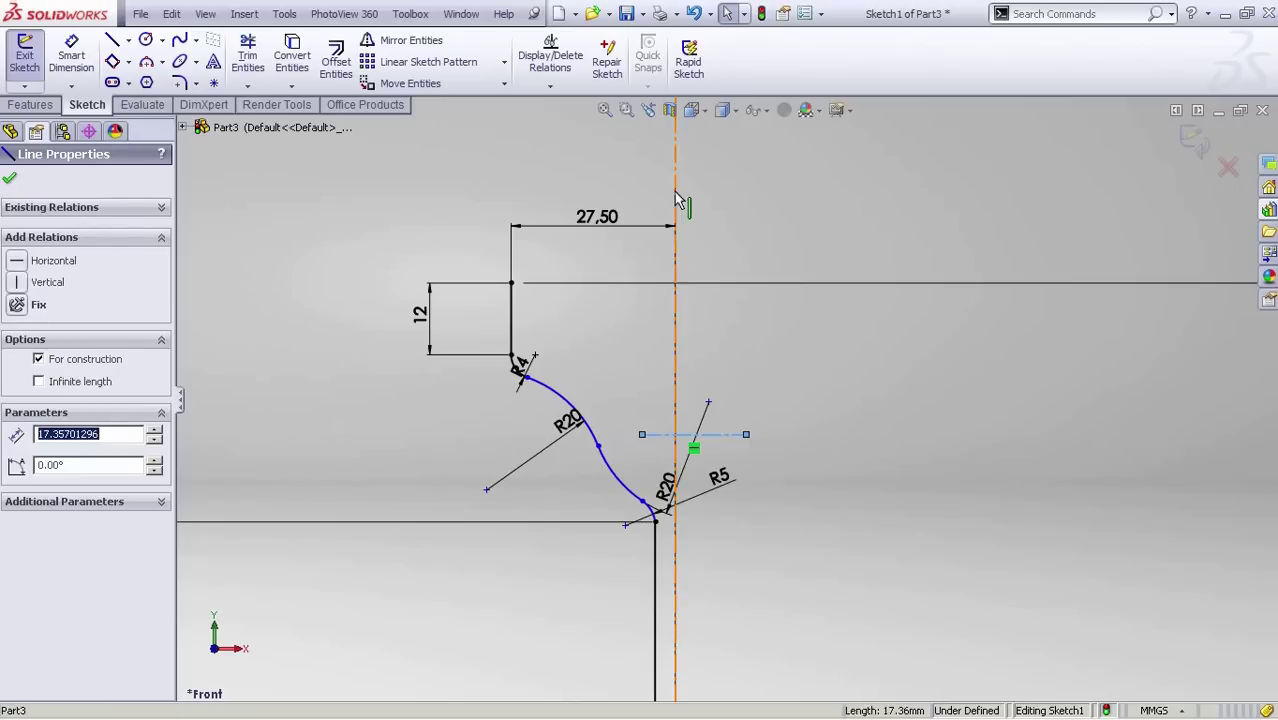
ctrl+click(675, 191)
click(30, 547)
key(ctrl+z)
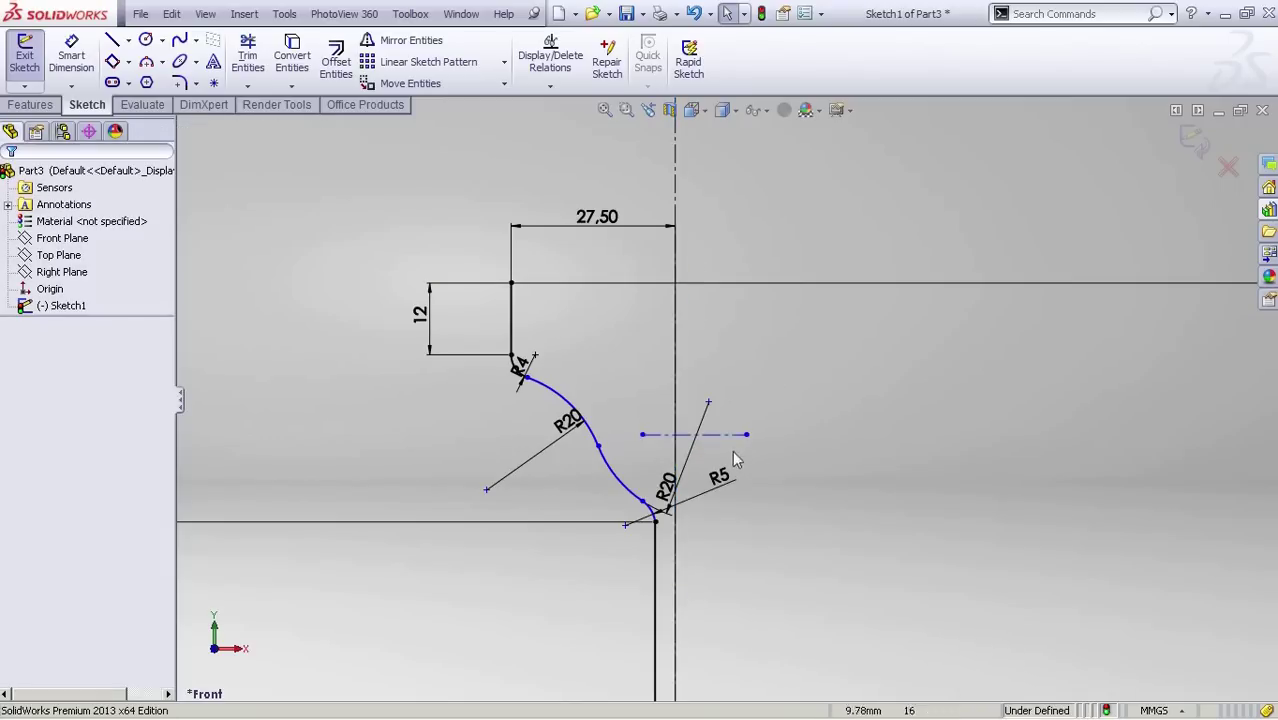
Stretch the short horizontal centerline toward the arcs to a length of about 21 mm.
click(725, 434)
click(716, 460)
drag(642, 435, 619, 434)
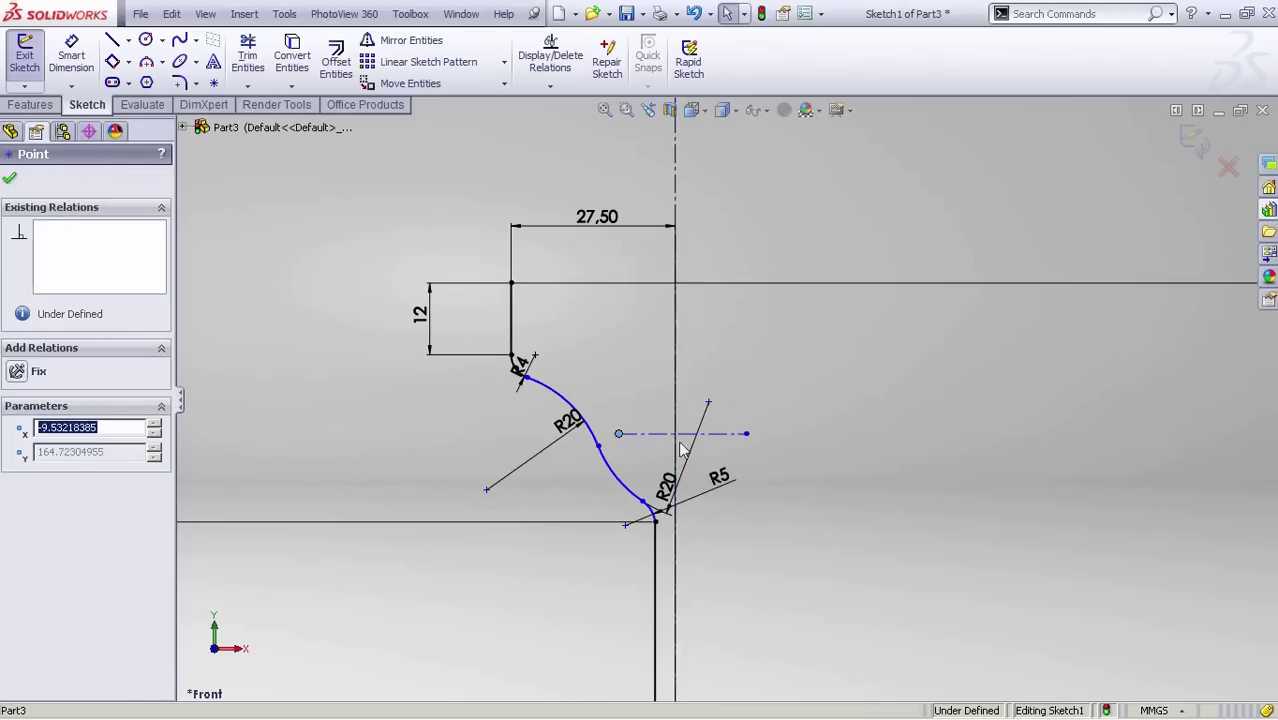
double_click(769, 397)
click(66, 306)
click(77, 253)
Dimension the short horizontal centerline at 24.5 mm below the top endpoint of the upper vertical line.
key(s)
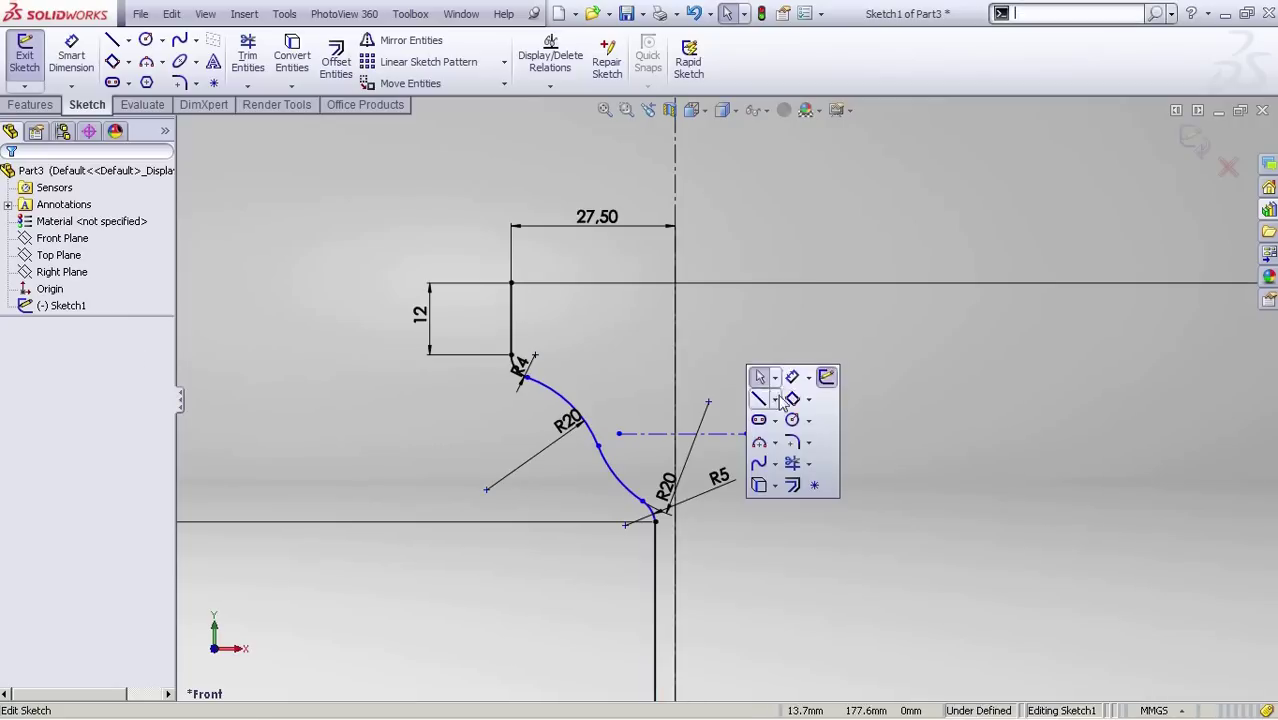
click(795, 378)
click(729, 434)
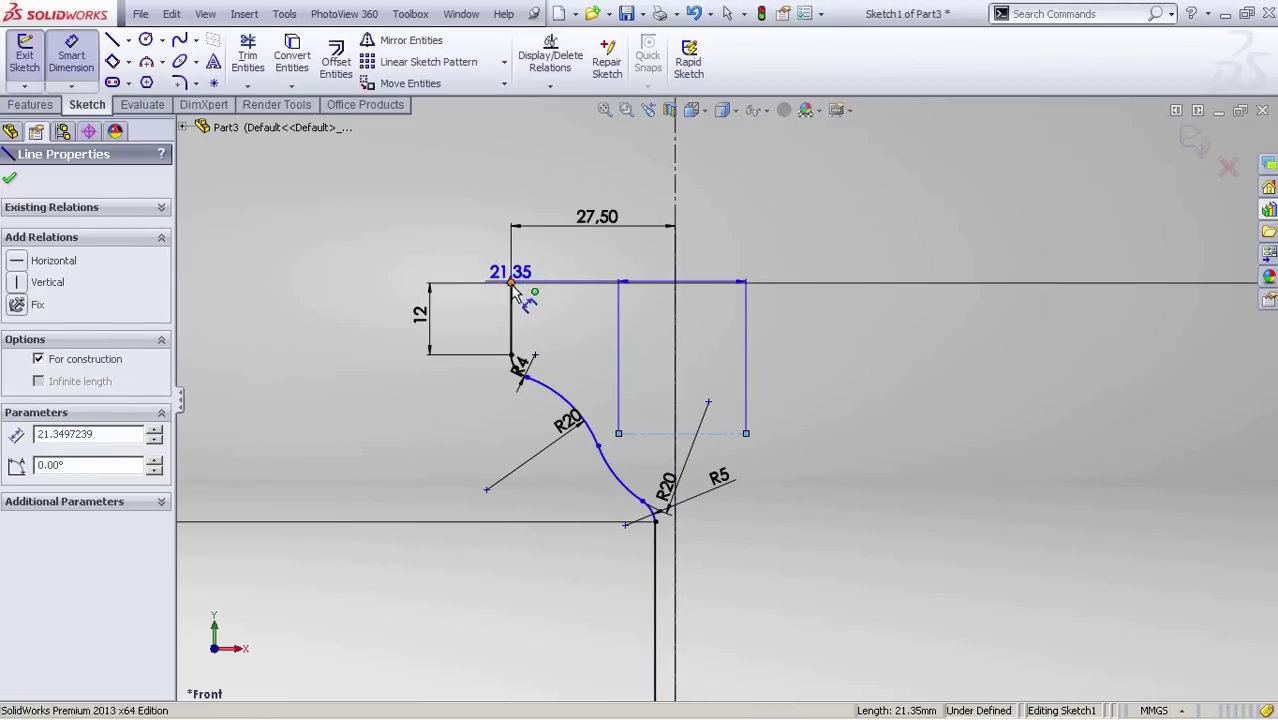
click(690, 433)
click(930, 355)
text(24)
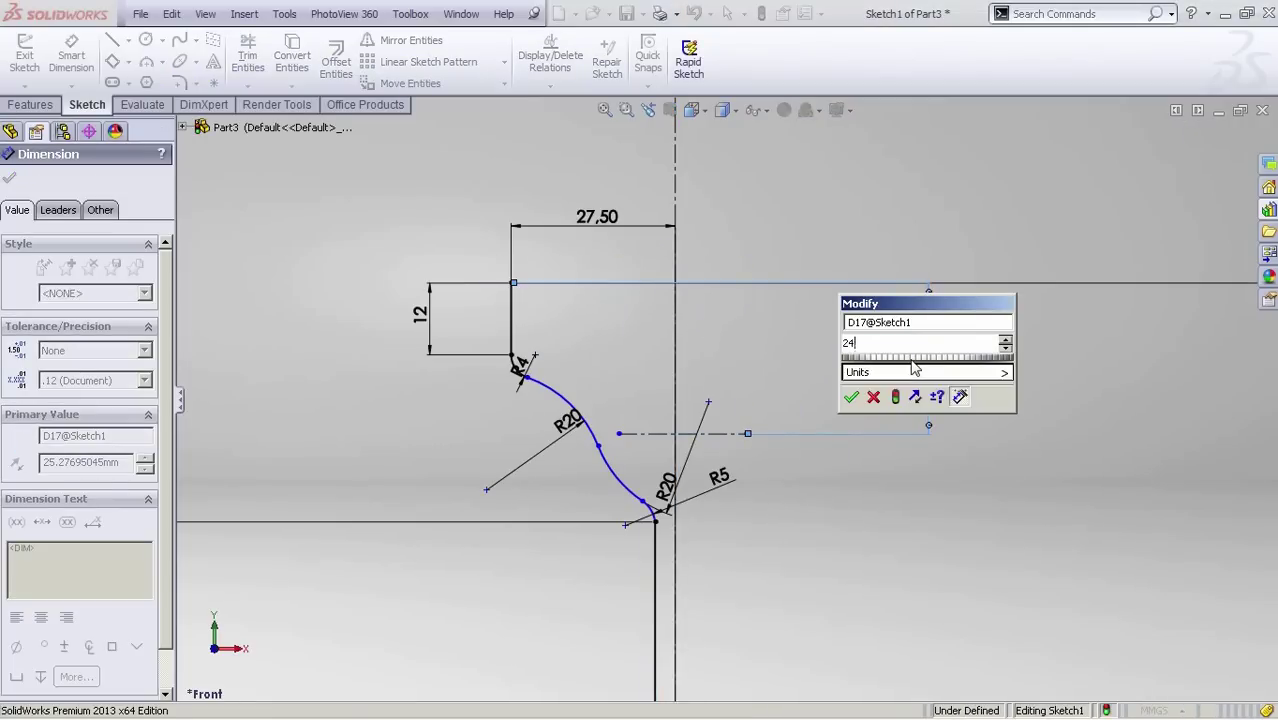
text(.5)
key(Return)
Place a sketch point where the short horizontal centerline crosses the vertical centerline.
scroll(702, 440, down, 3)
ctrl+middle_drag(670, 419, 687, 396)
key(s)
click(744, 533)
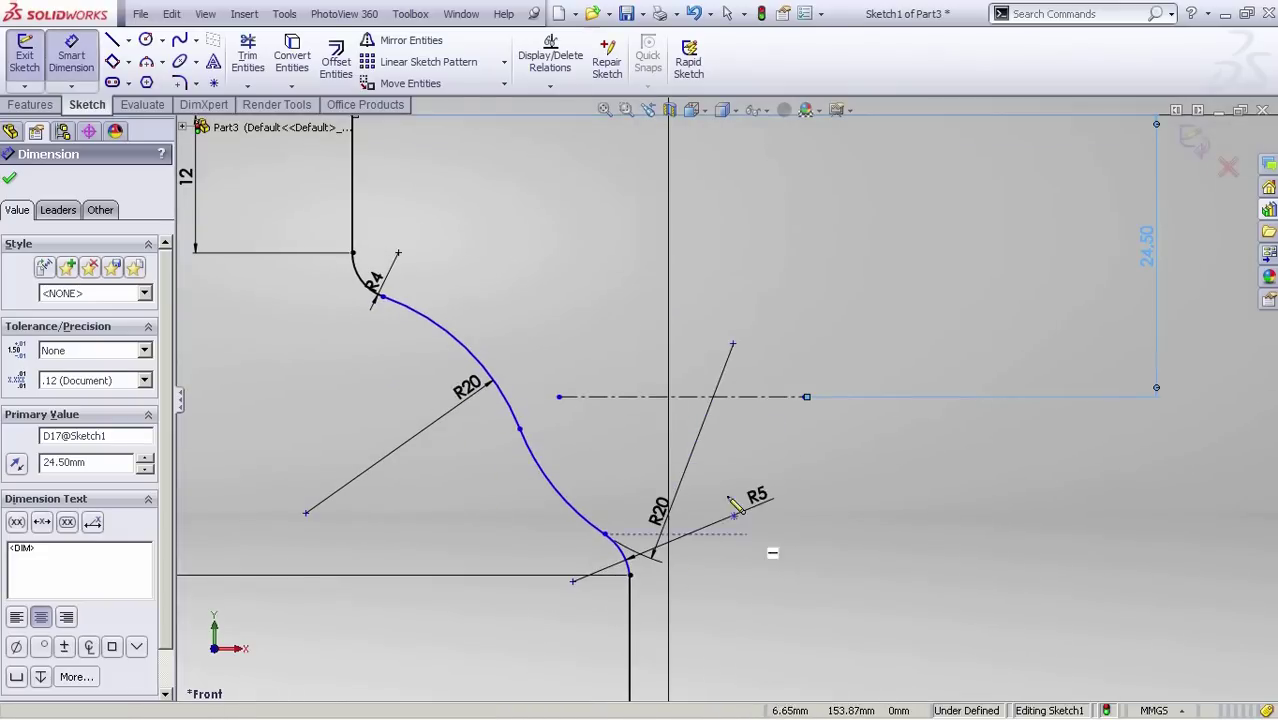
click(669, 398)
key(Escape)
click(667, 350)
click(803, 286)
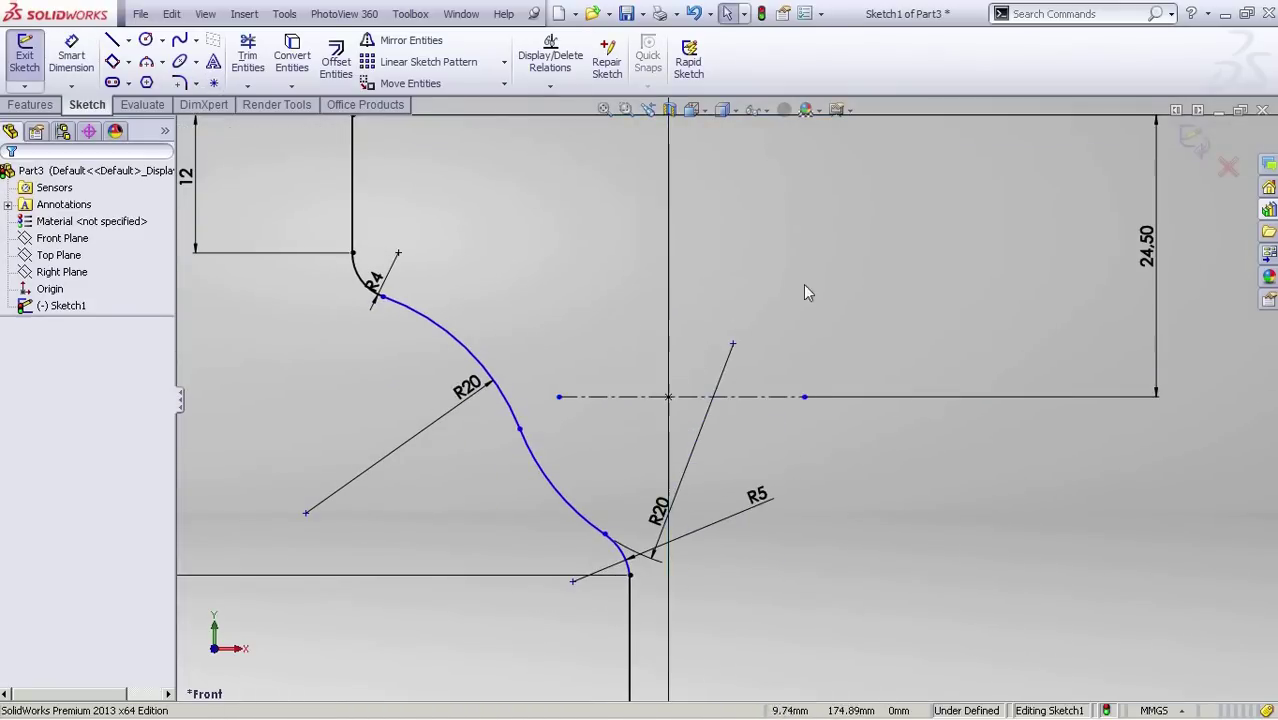
Add an intersection relation between the new sketch point, the vertical centerline and the short horizontal centerline.
mouse_move(768, 290)
ctrl+middle_down()
mouse_move(770, 553)
mouse_move(766, 520)
ctrl+middle_up()
click(670, 213)
ctrl+click(667, 626)
ctrl+click(630, 628)
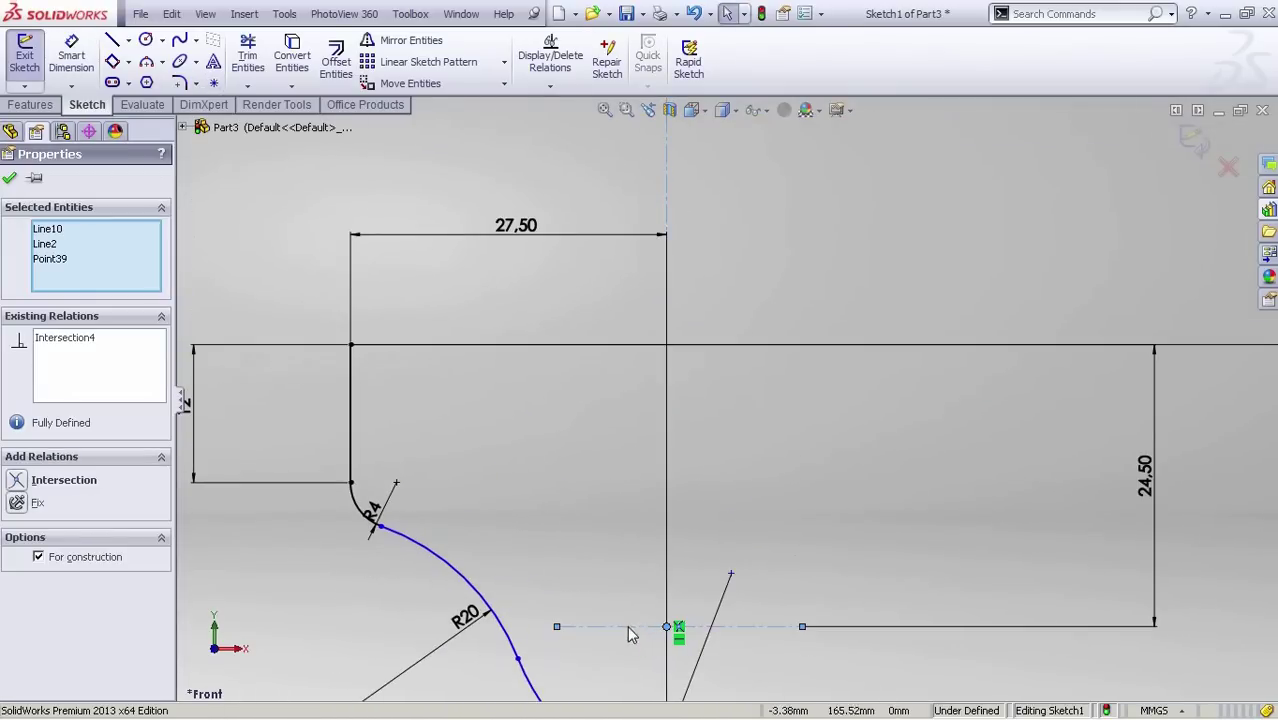
click(706, 519)
scroll(717, 529, up, 4)
scroll(732, 545, down, 2)
ctrl+middle_drag(733, 548, 722, 479)
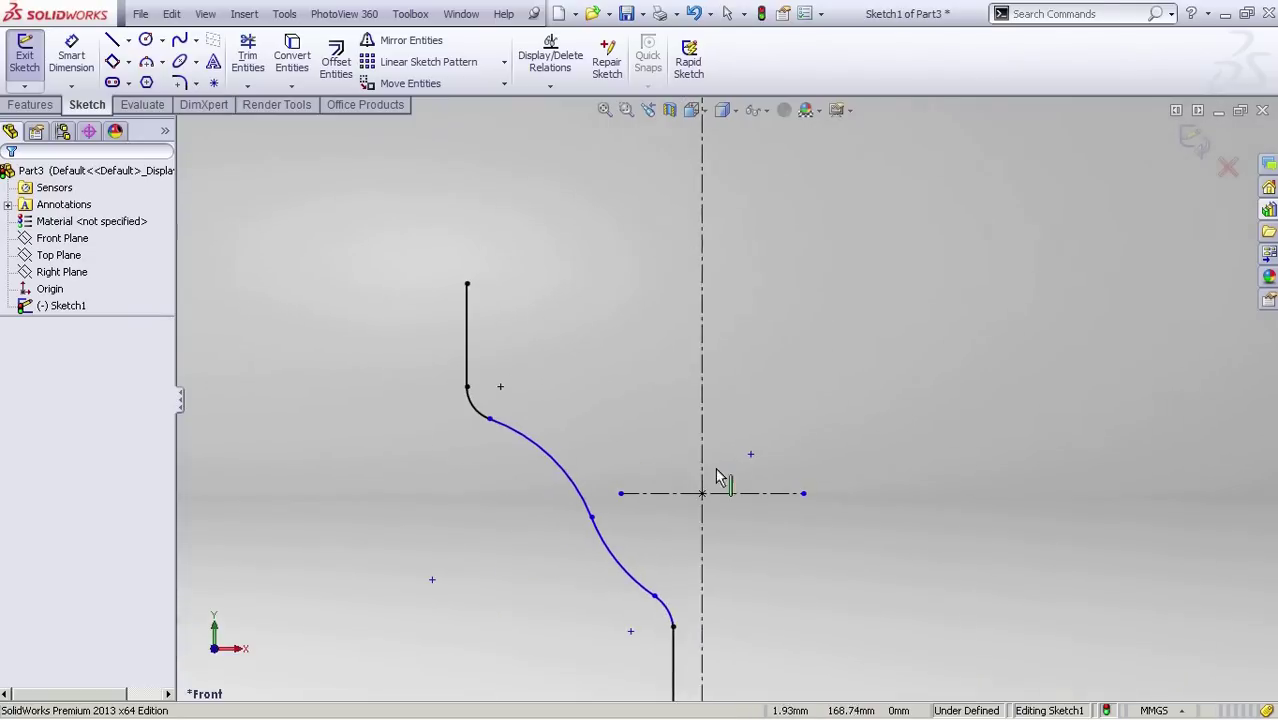
Draw a 16 mm diameter circle centred on the sketch point where the two centerlines cross.
key(s)
click(764, 537)
click(702, 493)
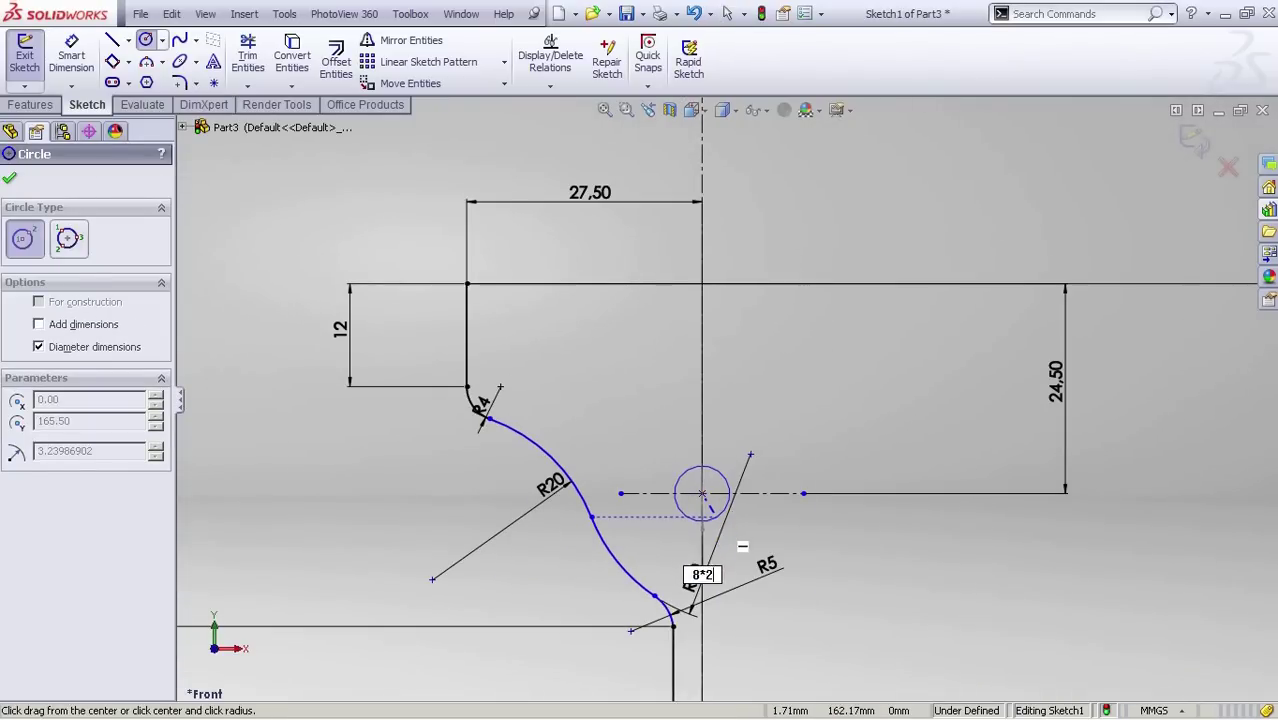
text(8*2)
key(Return)
key(Escape)
scroll(770, 500, down, 5)
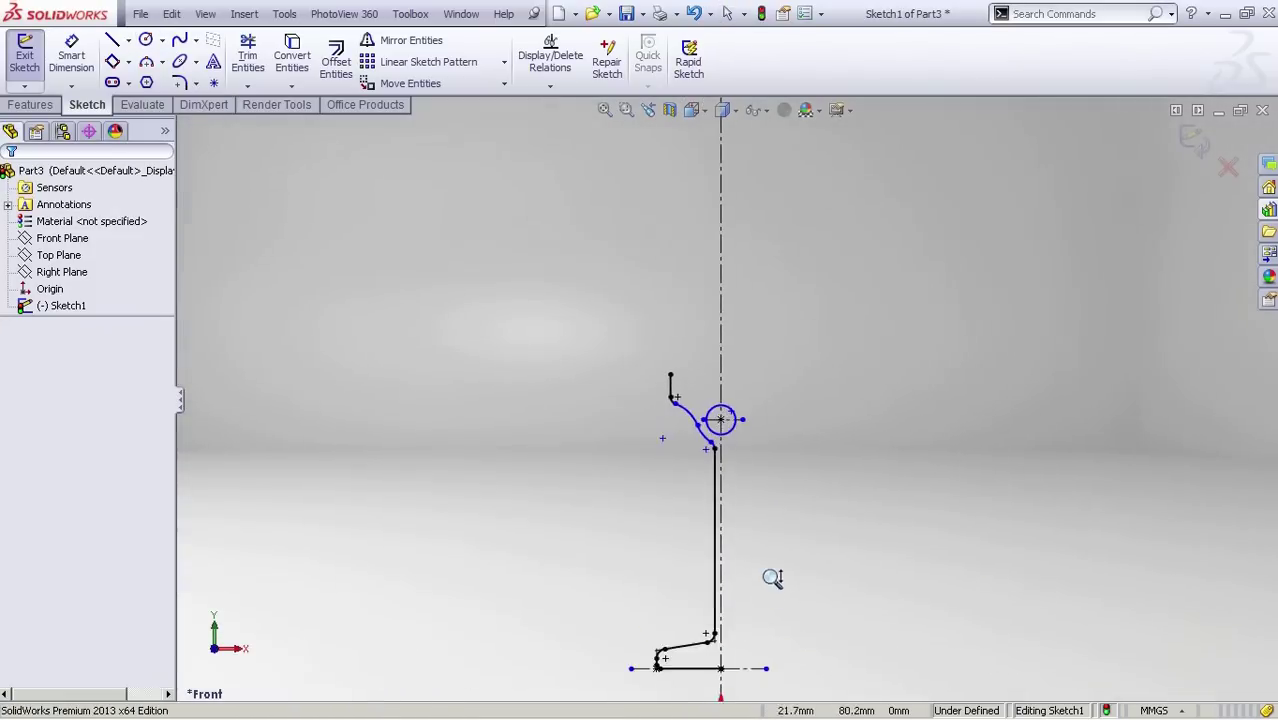
scroll(776, 420, down, 6)
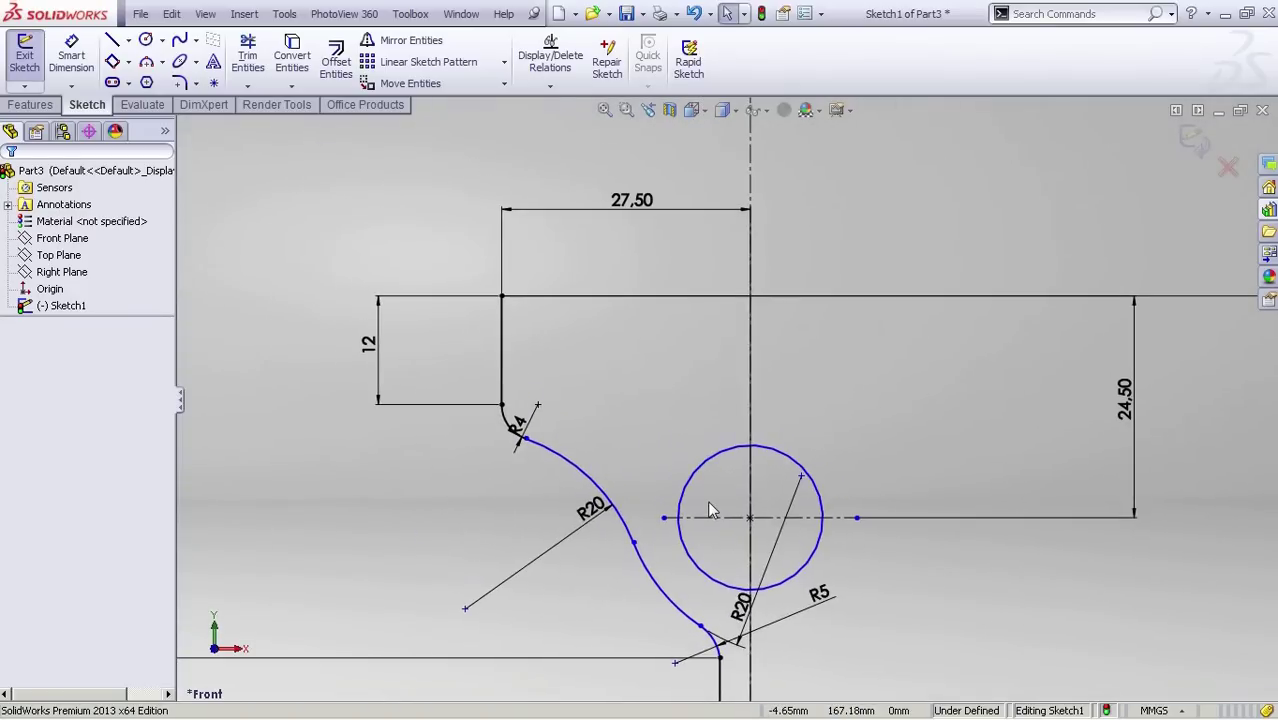
scroll(730, 500, up, 2)
scroll(765, 517, down, 2)
Draw a line tangent to the circle from its lower left side, rising outward at about 25° from the vertical centerline.
key(s)
click(789, 541)
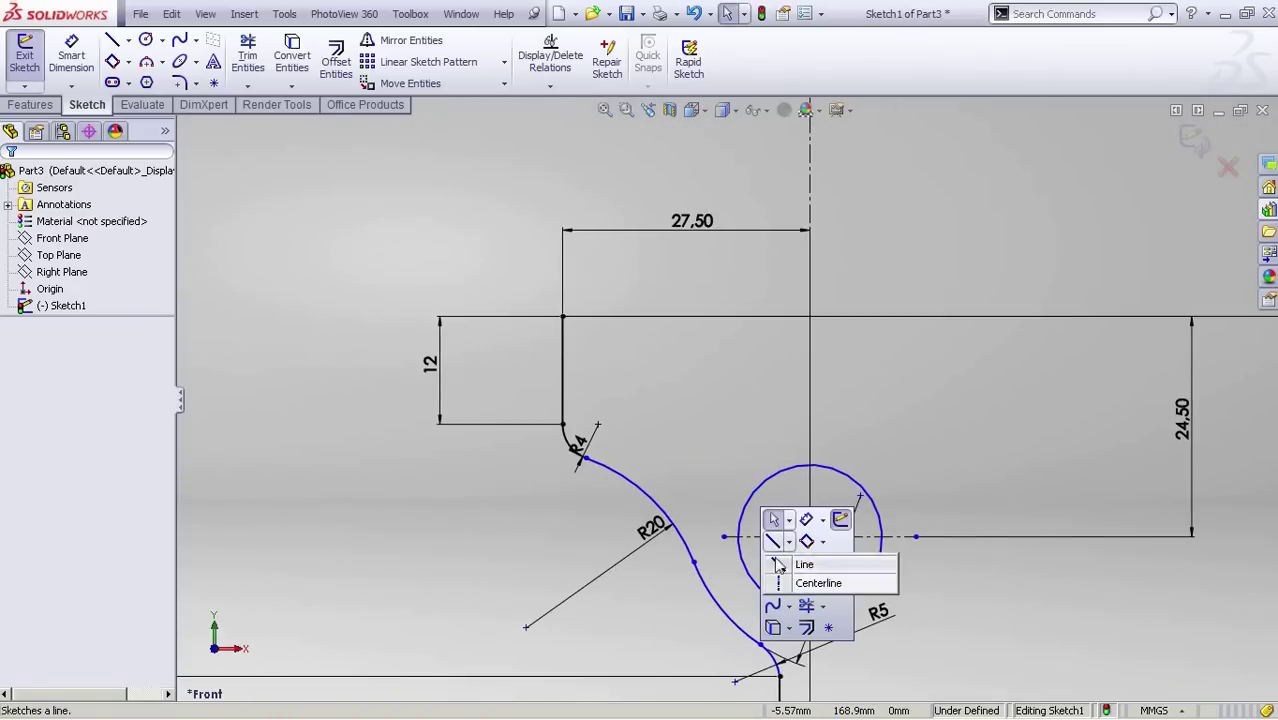
click(803, 565)
click(742, 560)
click(641, 340)
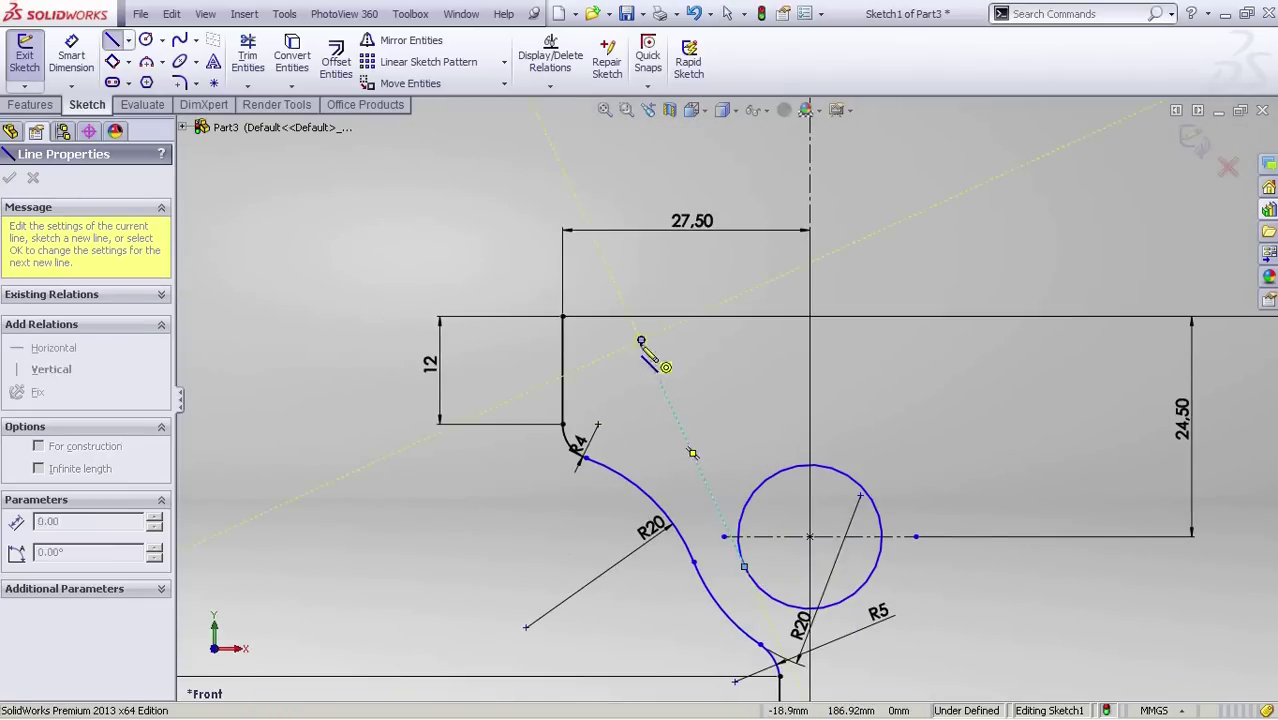
key(Escape)
Dimension the angle between the tangent line and the vertical centerline at 45°.
key(s)
click(737, 397)
click(678, 422)
click(810, 205)
click(742, 371)
text(45)
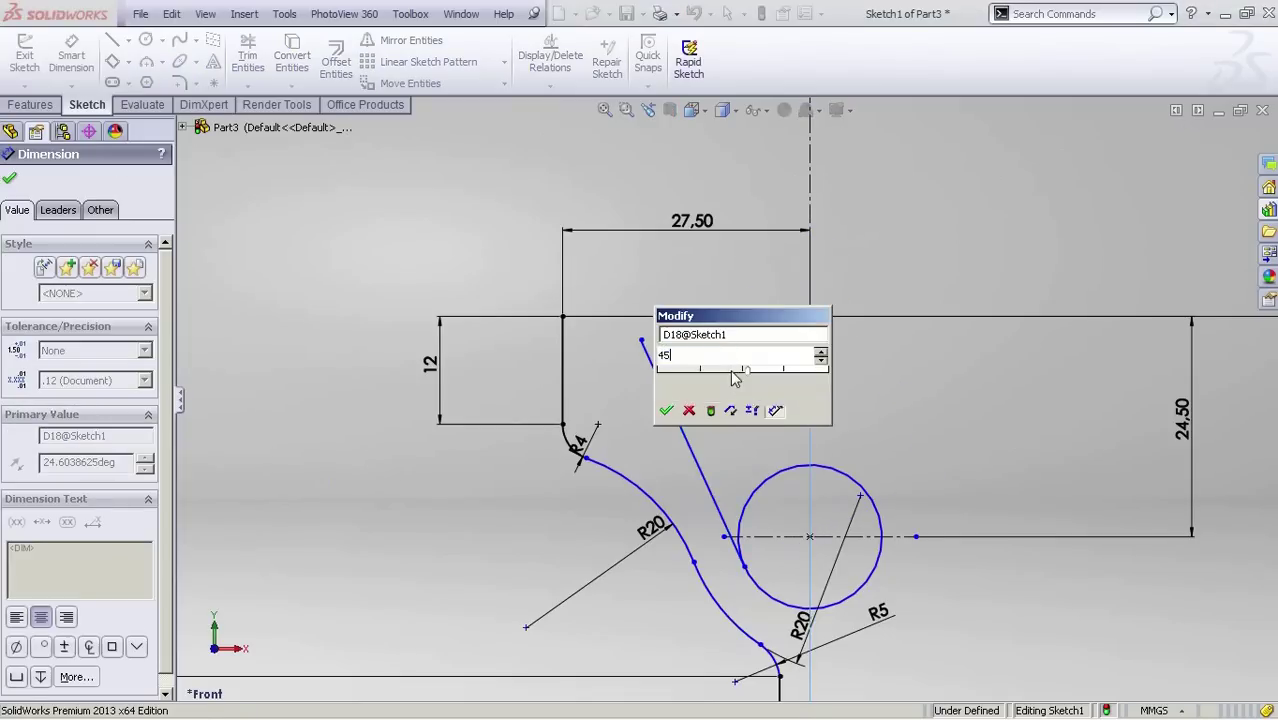
key(Return)
key(Escape)
Add a 16 mm diameter dimension to the circle.
mouse_move(760, 588)
mouse_down()
mouse_move(747, 568)
mouse_move(766, 580)
mouse_up()
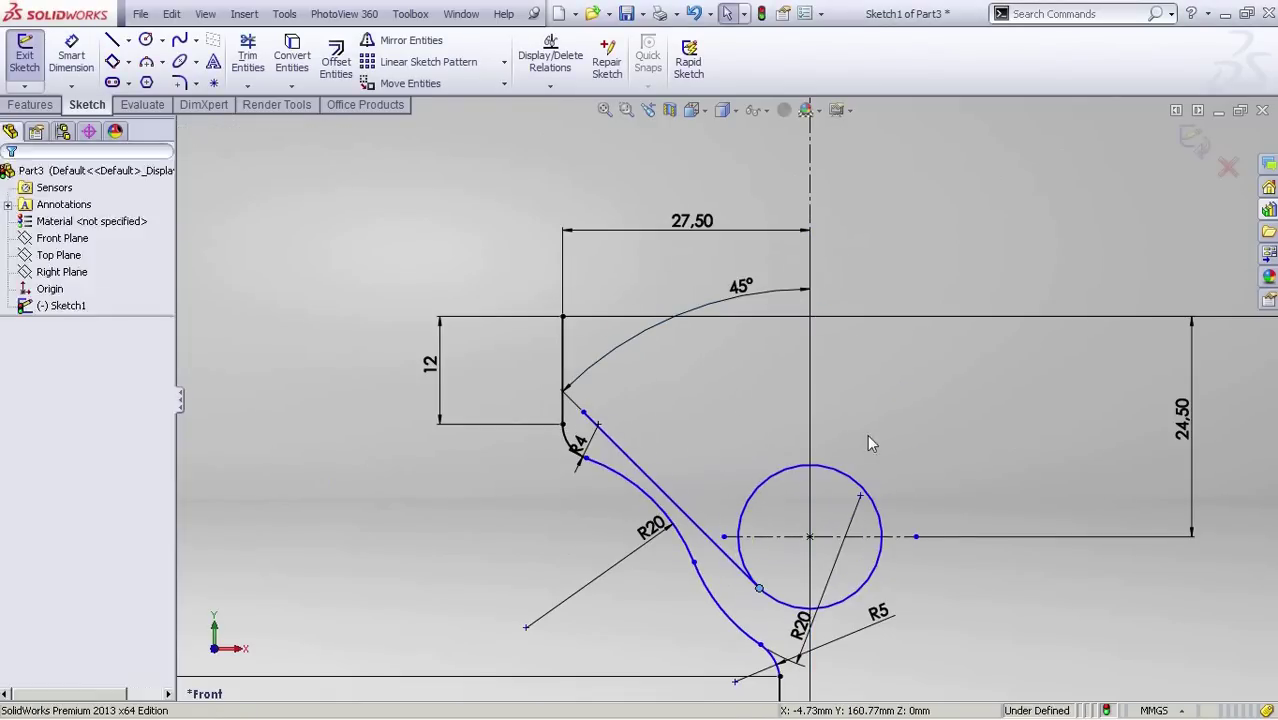
key(s)
click(878, 447)
click(861, 485)
click(865, 419)
click(790, 456)
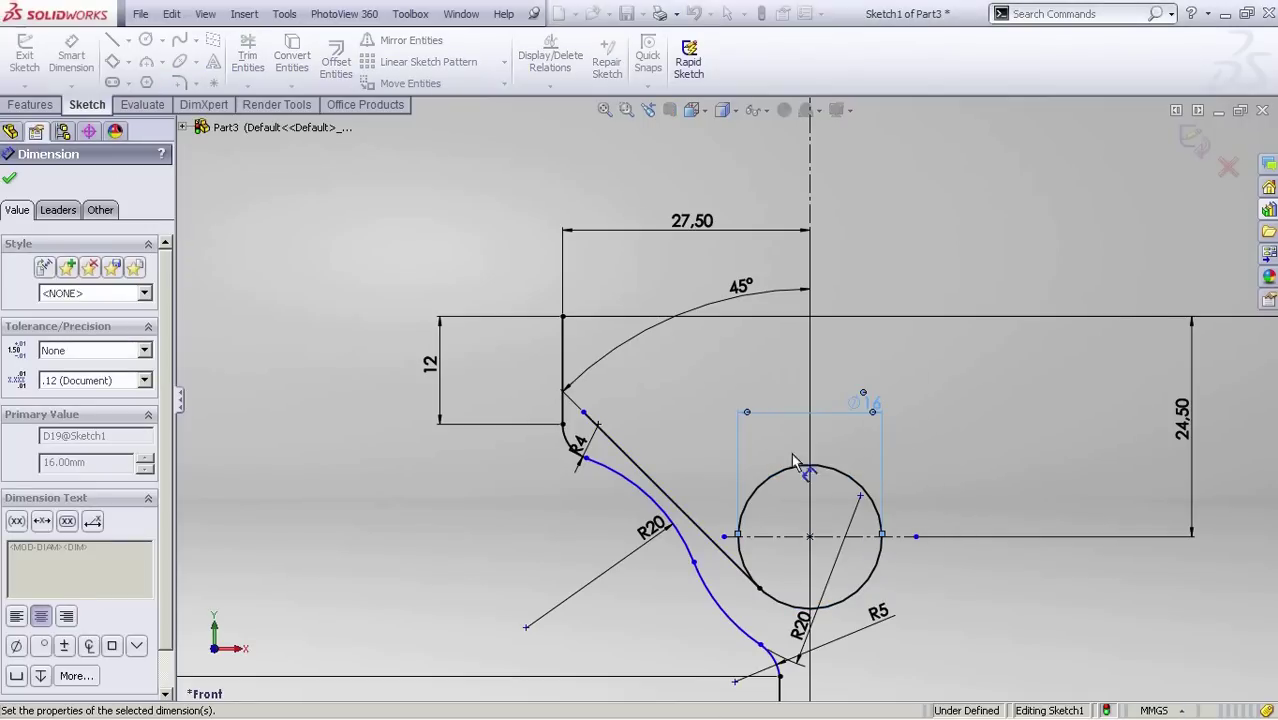
key(Escape)
Delete the coincident relation between the angled line's lower end and the circle, and move that end off the circle.
mouse_move(584, 412)
mouse_down()
mouse_move(621, 355)
mouse_move(760, 590)
mouse_up()
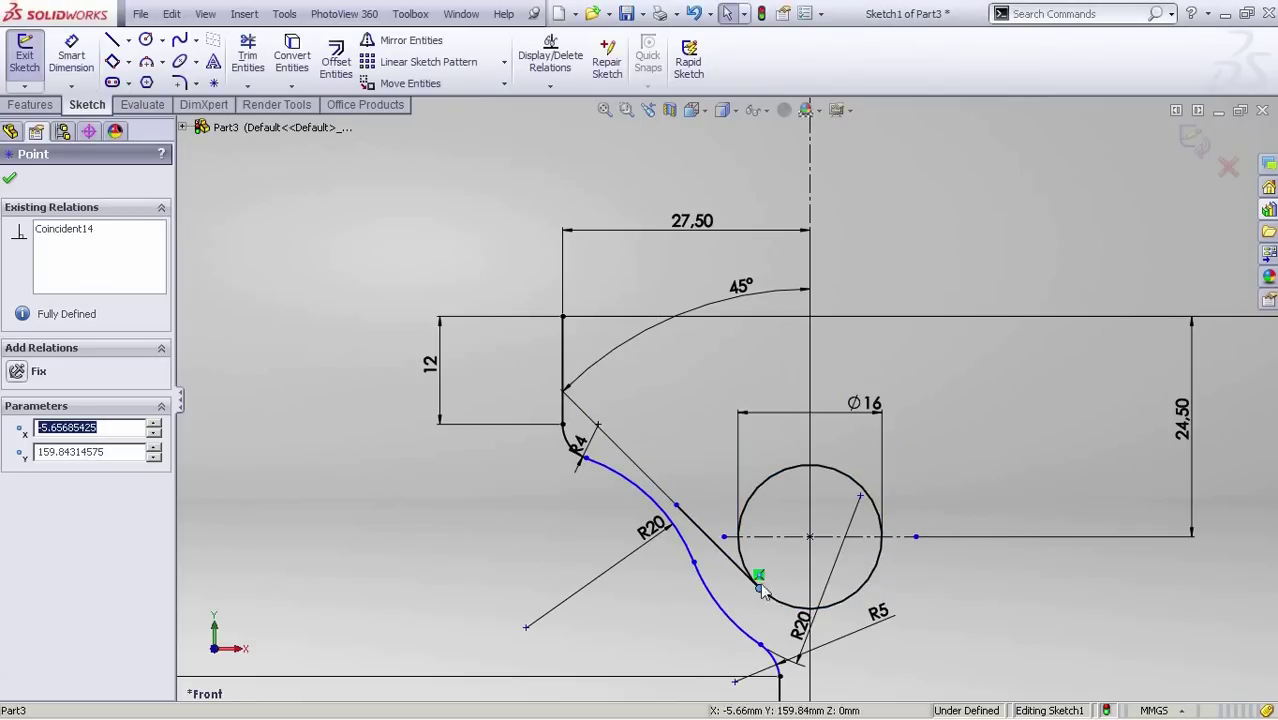
click(777, 559)
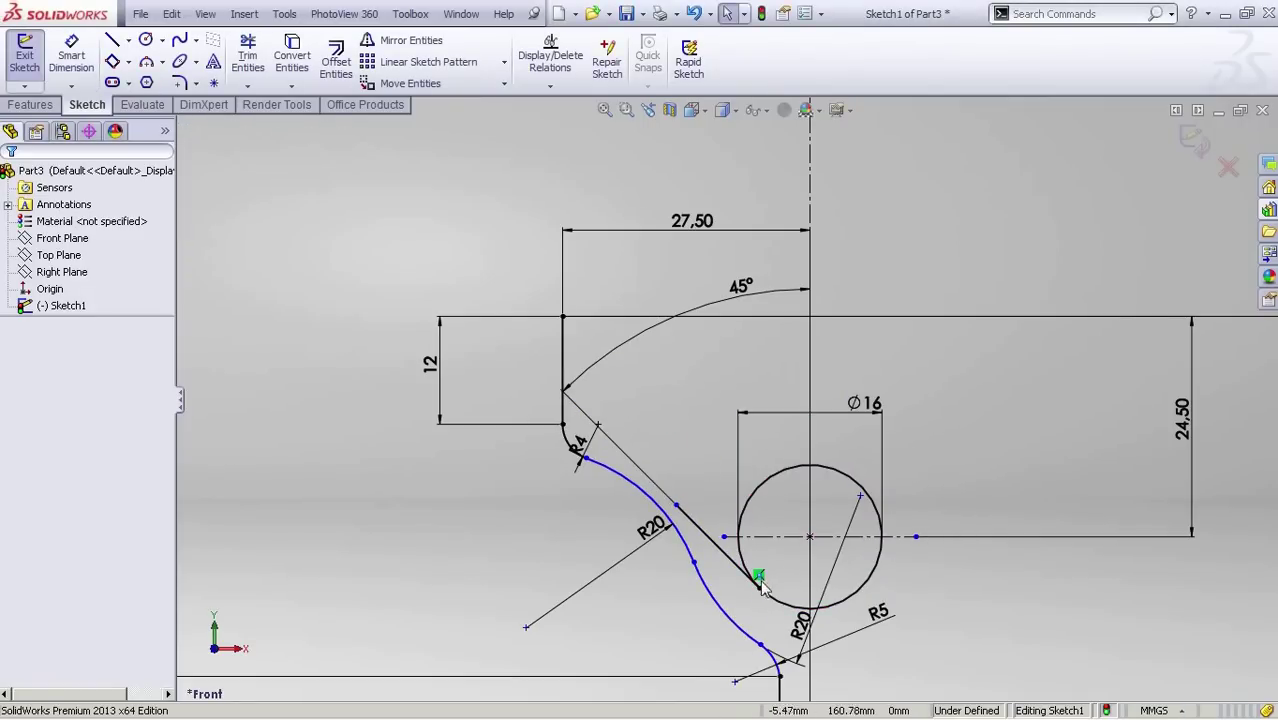
scroll(735, 594, down, 3)
click(735, 512)
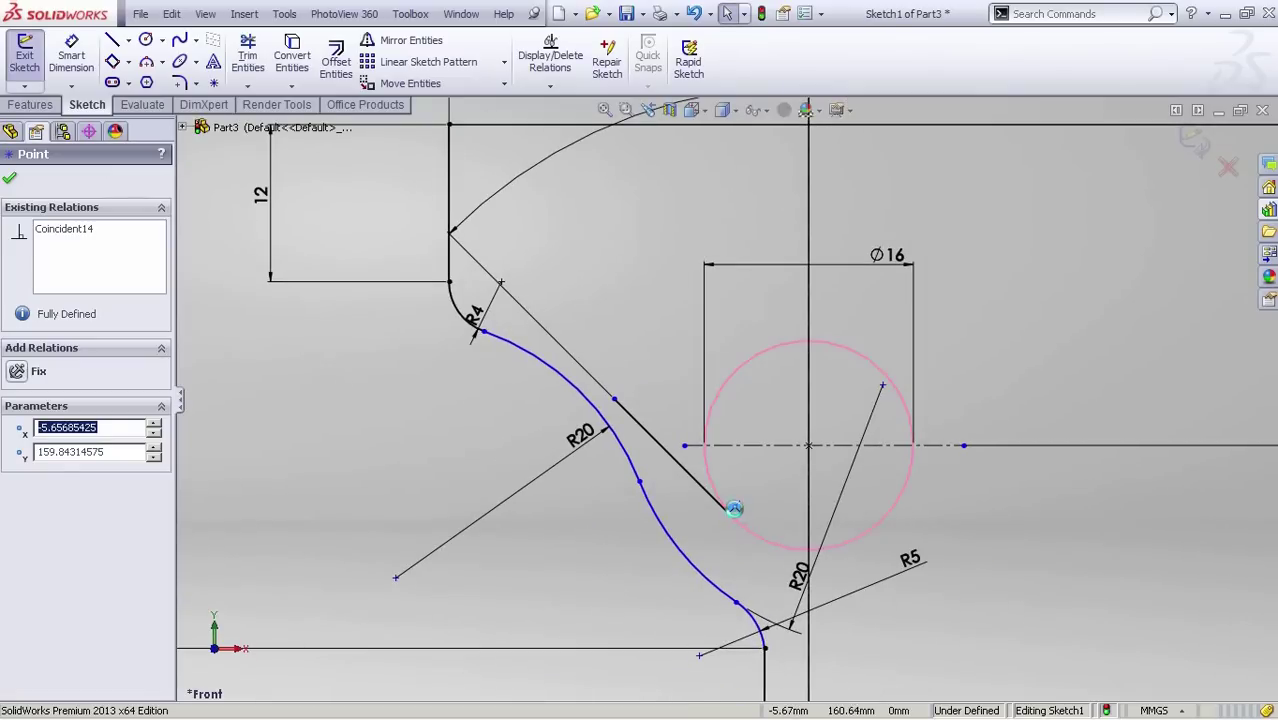
key(Delete)
drag(735, 517, 702, 484)
drag(614, 399, 627, 335)
click(650, 300)
Set the angle between the angled line and the vertical centerline to 45/2 degrees (22.5°).
ctrl+middle_drag(690, 180, 697, 297)
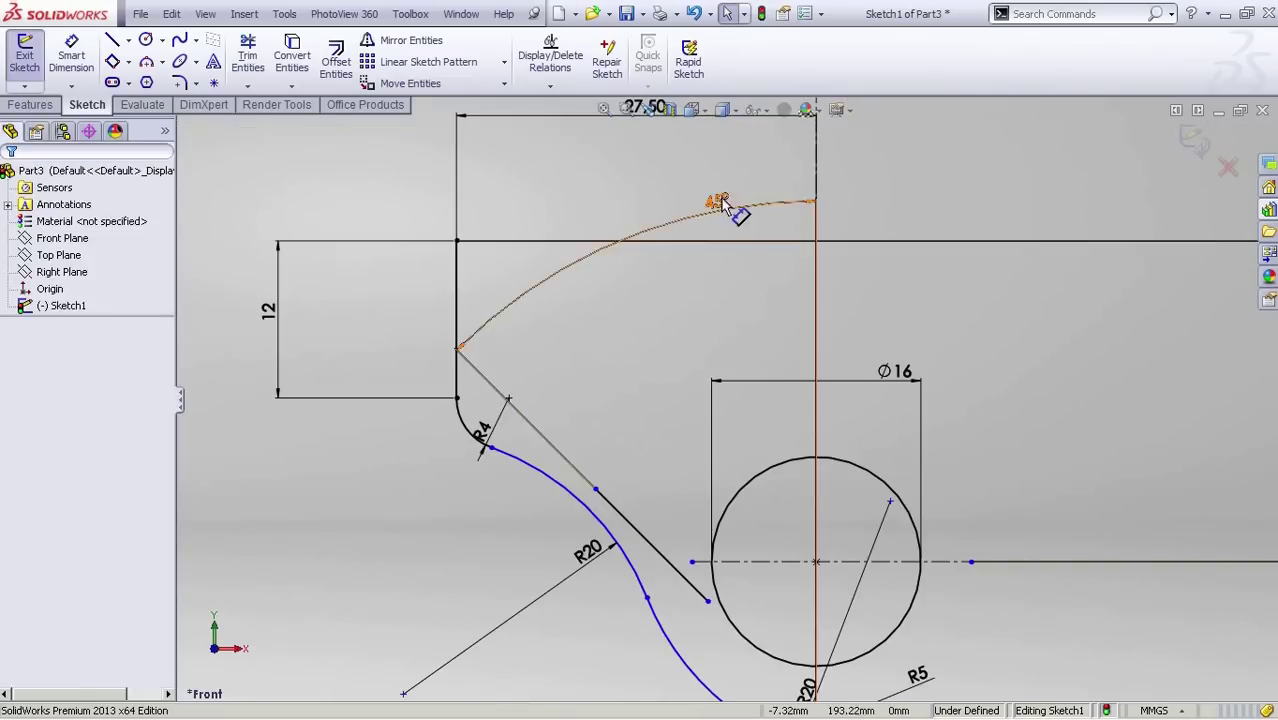
click(722, 205)
text(/)
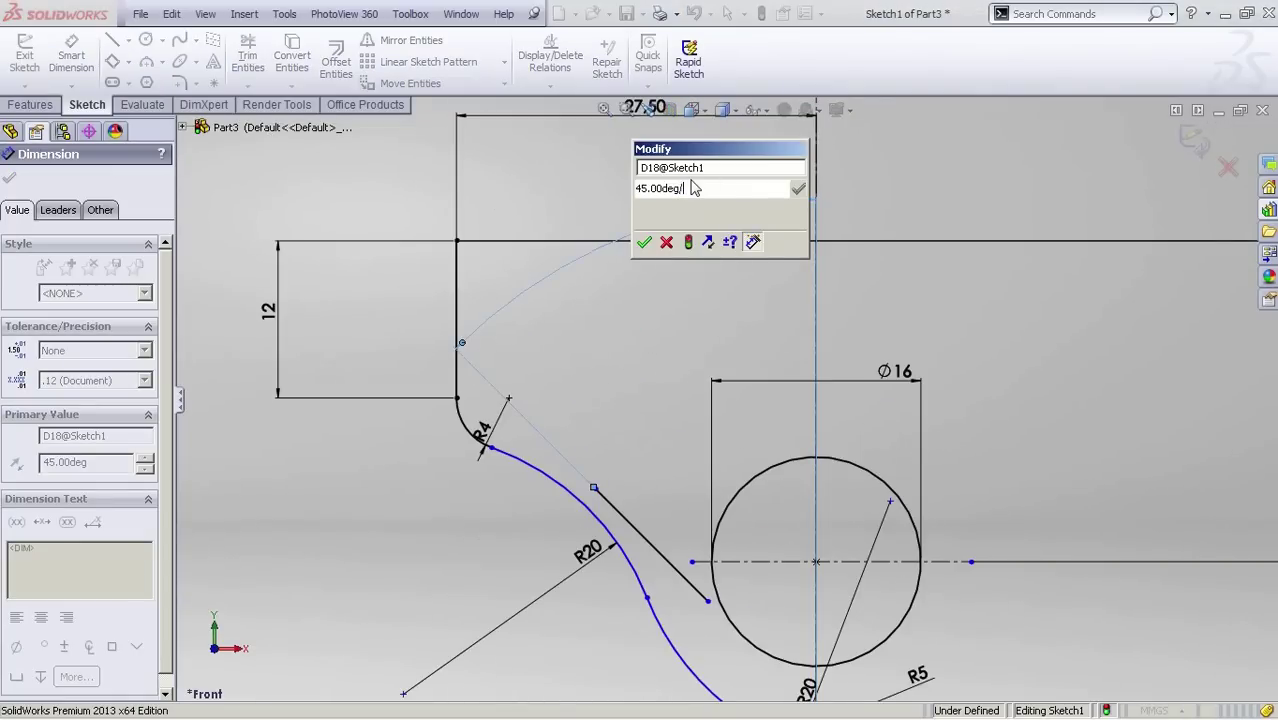
text(2)
key(Return)
key(Escape)
click(700, 556)
ctrl+click(719, 600)
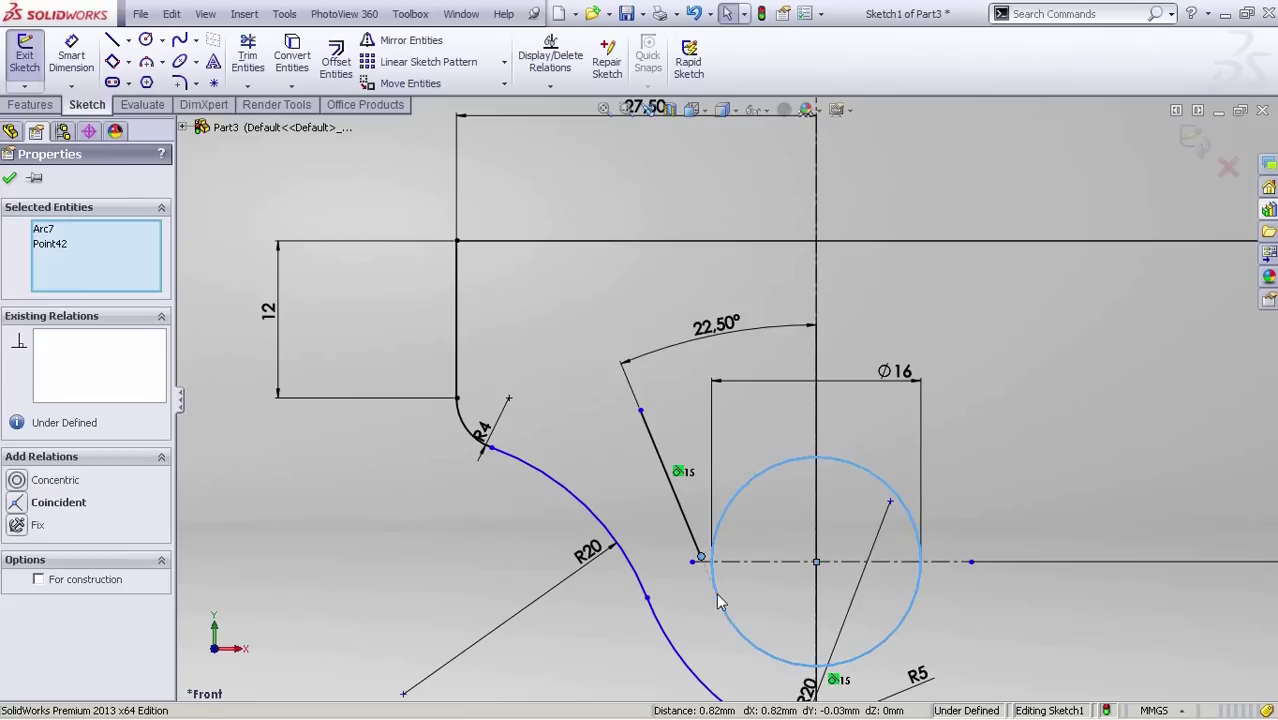
click(775, 517)
click(196, 83)
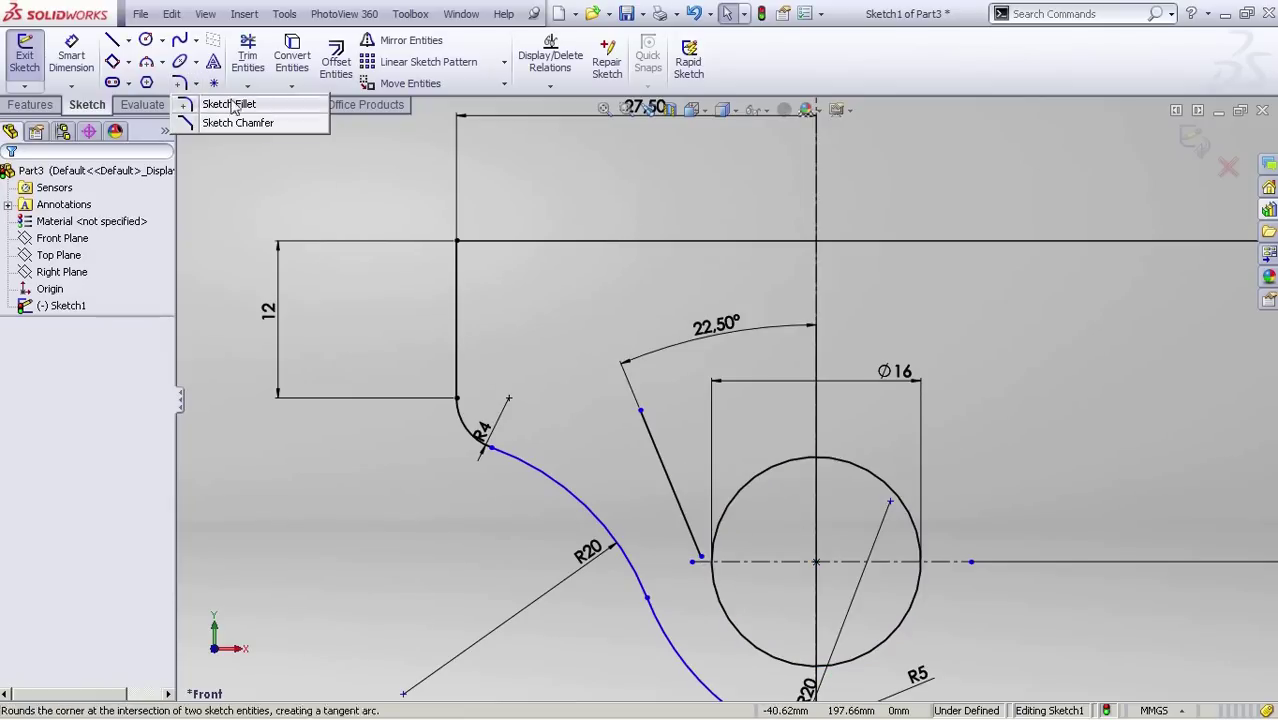
Extend the angled line down to the circle and stretch its upper end to about X -17.94, Y 187.91.
click(248, 55)
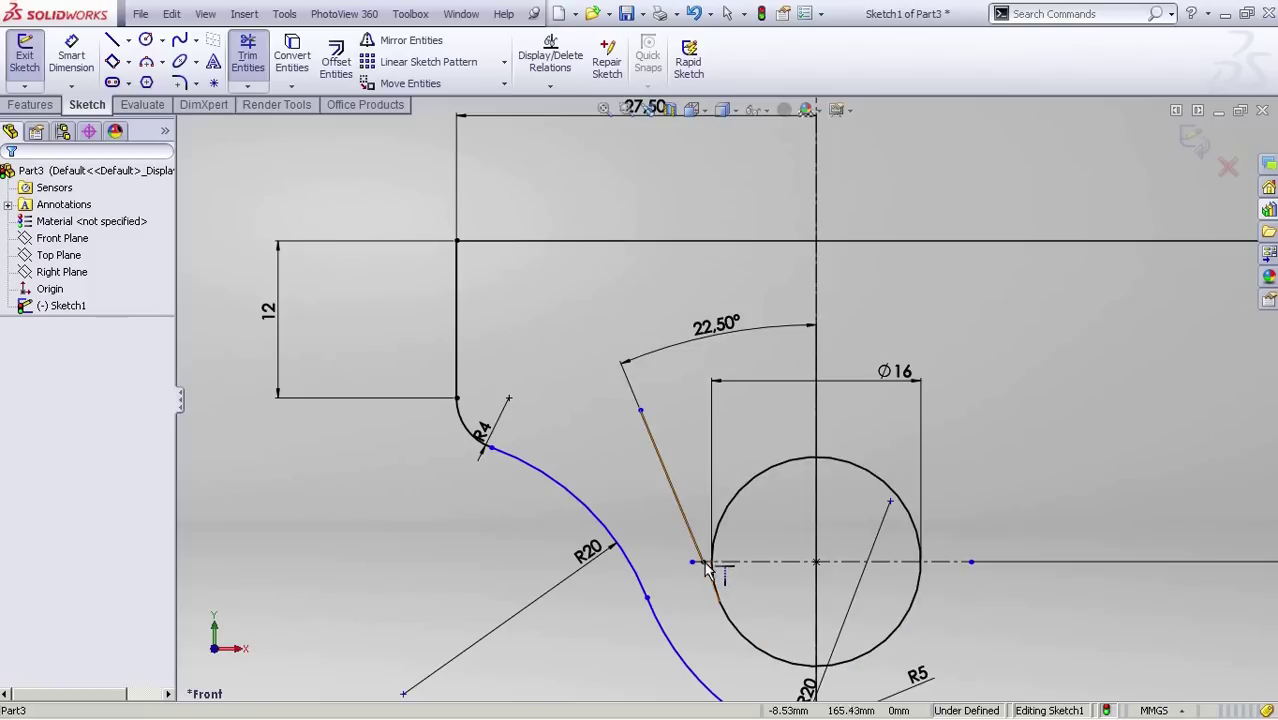
scroll(726, 396, up, 1)
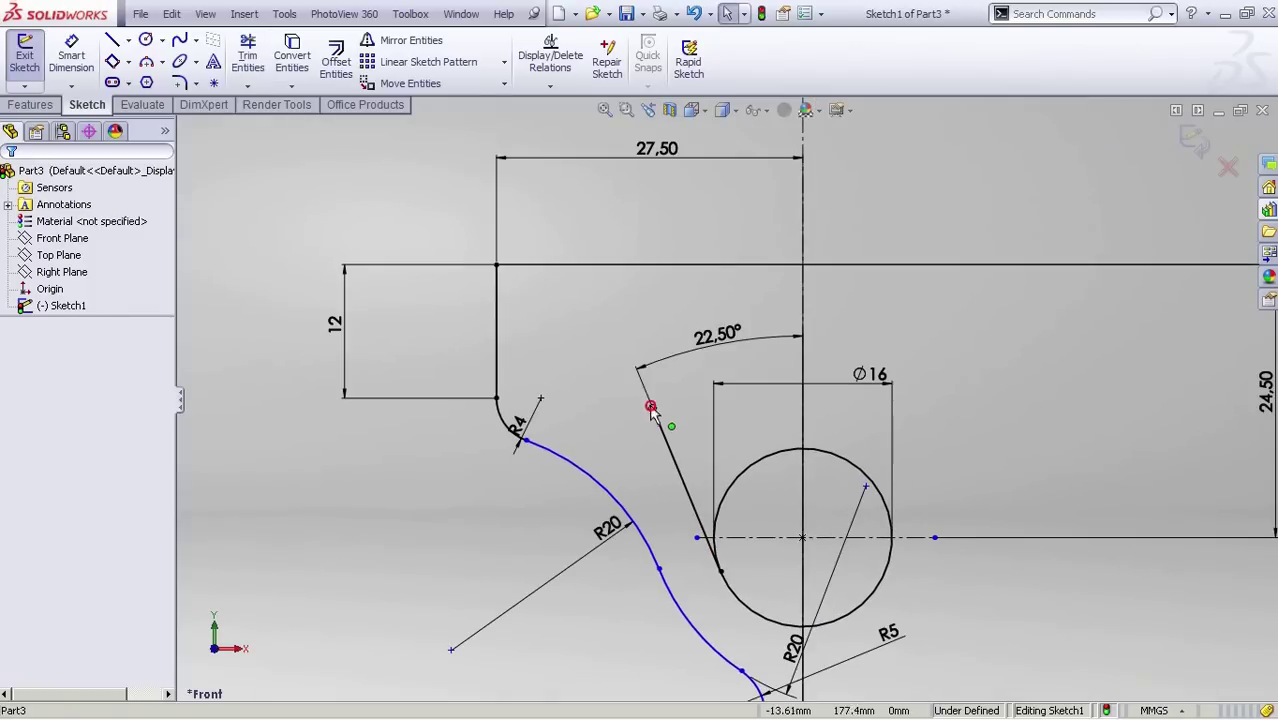
drag(638, 367, 602, 283)
scroll(602, 338, down, 2)
scroll(600, 380, up, 1)
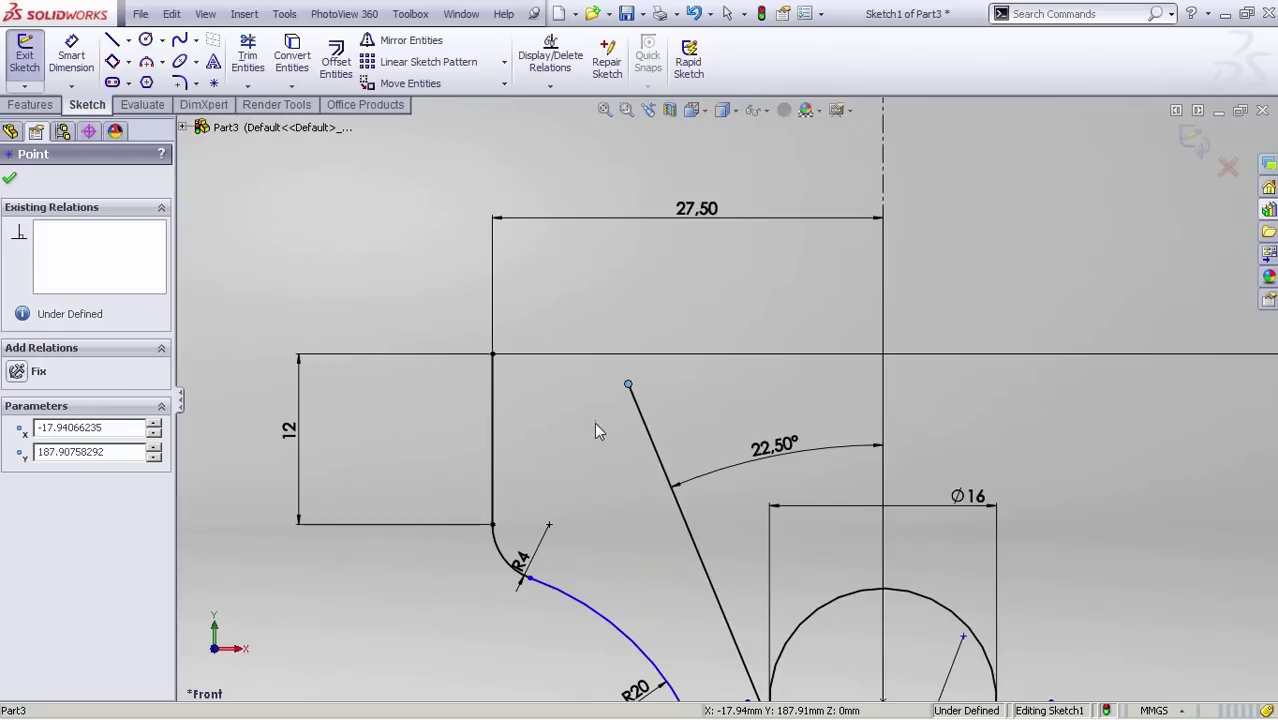
Draw a horizontal line from the top of the upper vertical line to just past the angled line's upper end.
key(s)
click(604, 432)
click(493, 354)
click(640, 355)
key(Escape)
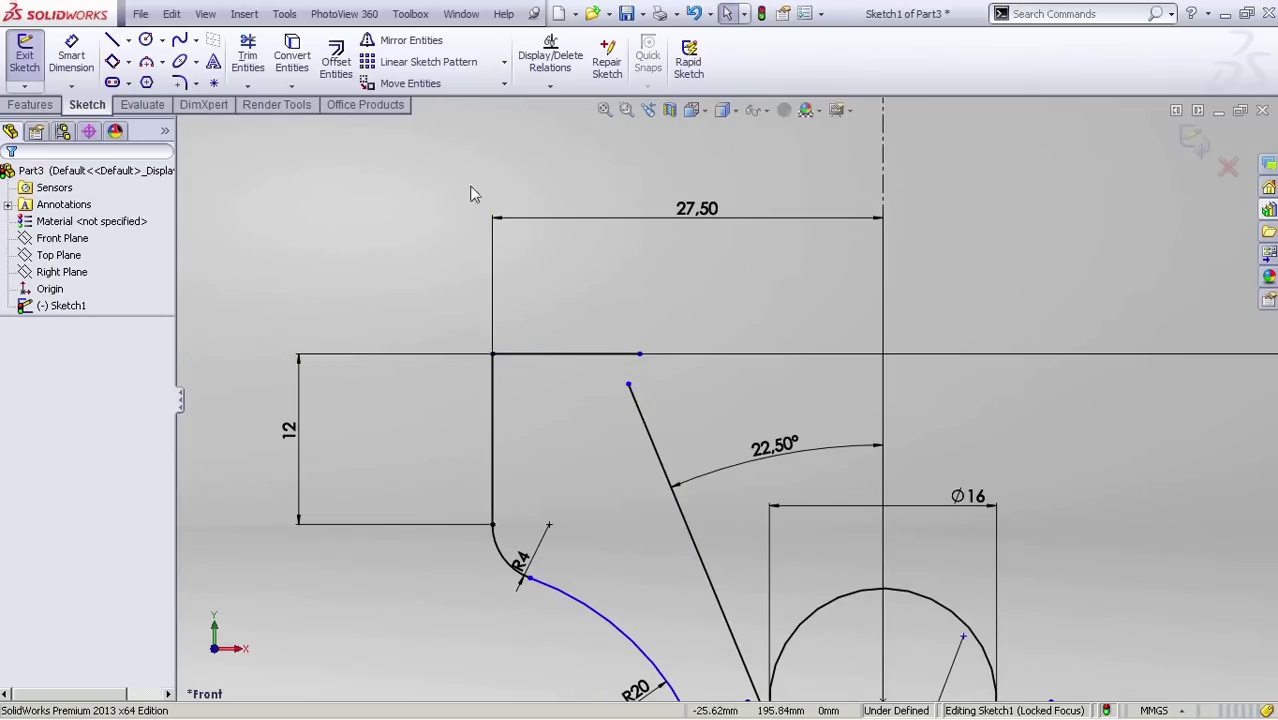
Extend and trim the angled line and the horizontal top line so they meet at a shared corner.
click(242, 88)
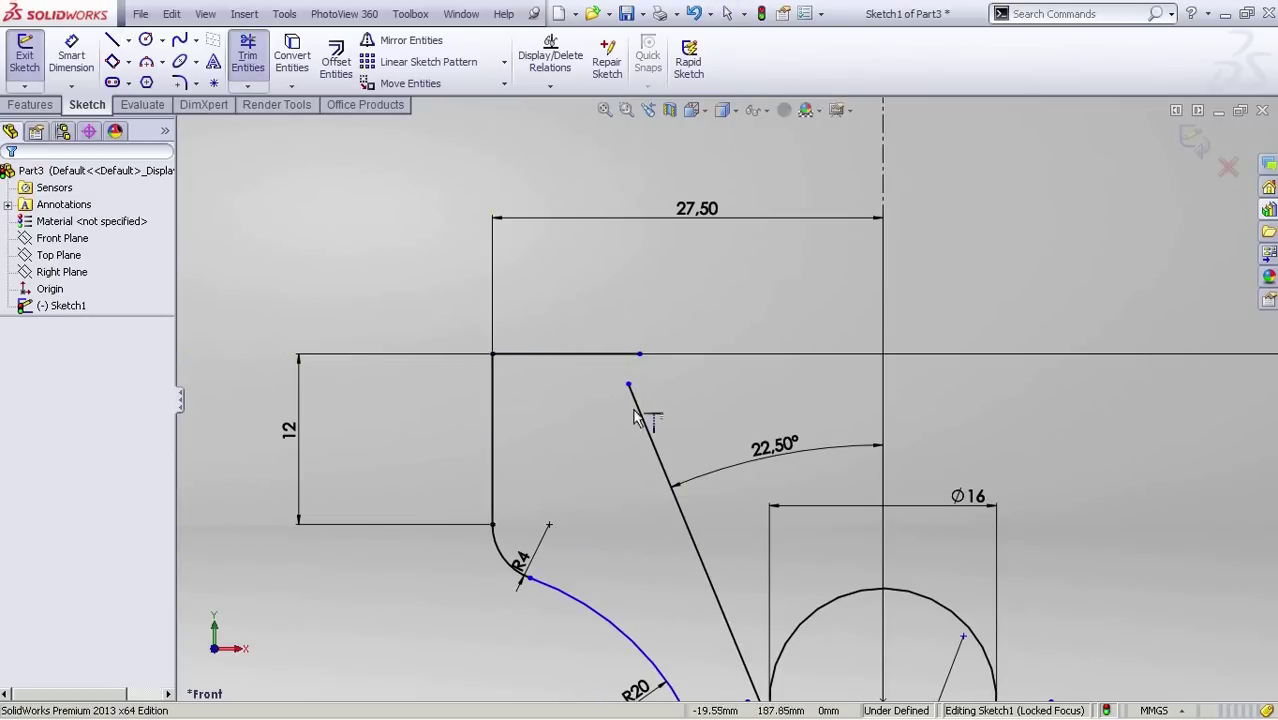
click(252, 76)
drag(627, 343, 629, 370)
scroll(640, 385, up, 3)
scroll(743, 529, down, 2)
key(Escape)
scroll(634, 386, down, 2)
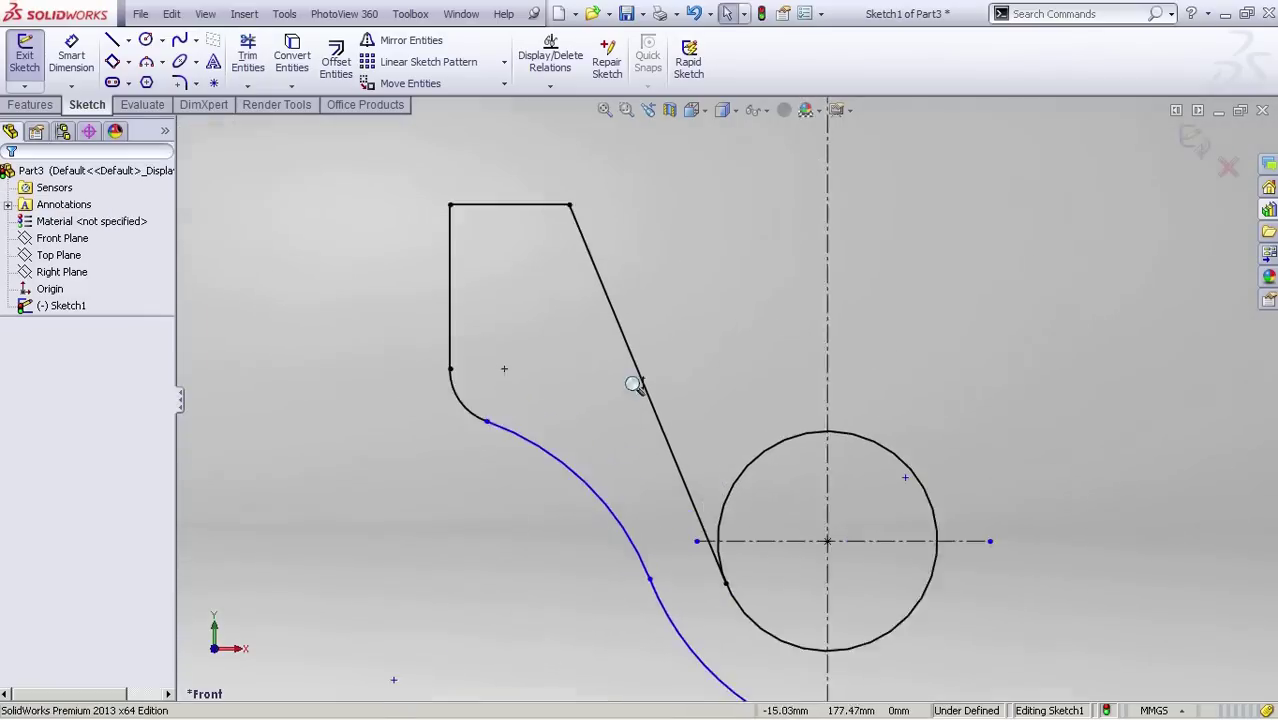
scroll(634, 386, down, 1)
Add a 4 mm sketch fillet at the corner between the horizontal top line and the angled line.
key(s)
click(181, 84)
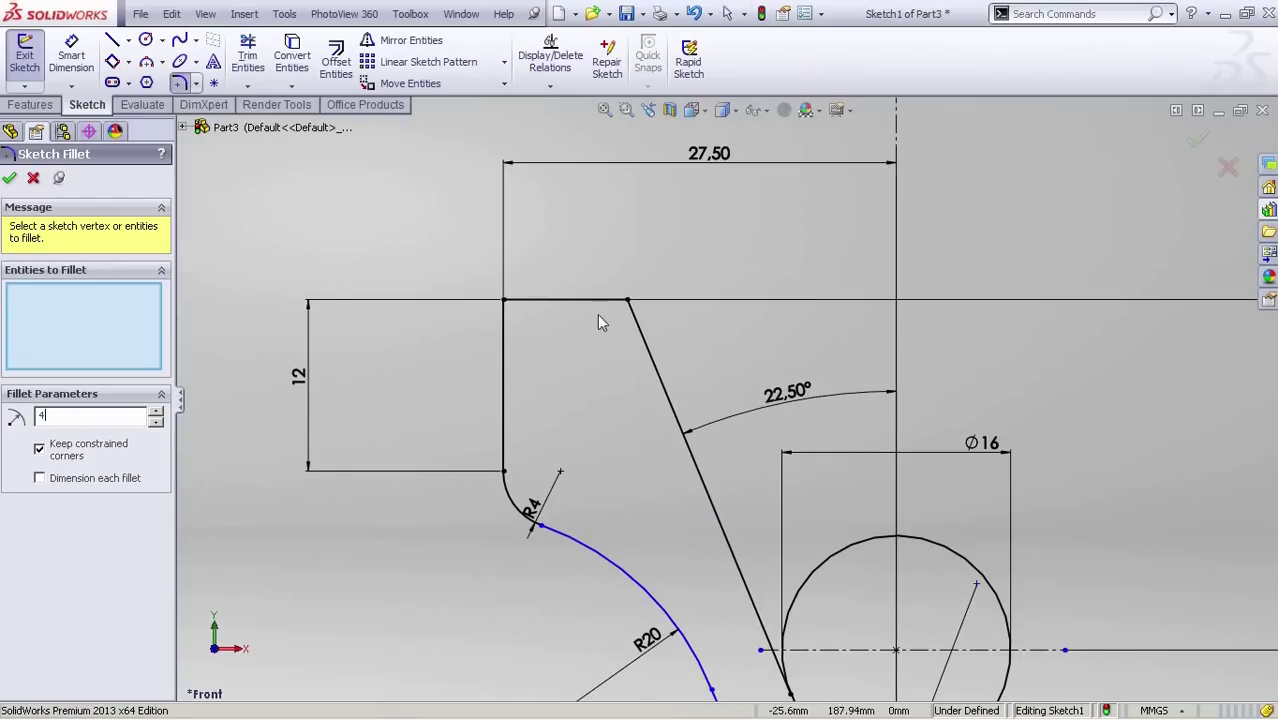
click(1192, 145)
Draw a vertical centerline about 6 mm outside the upper vertical line, passing by the center of the upper R20 arc.
ctrl+middle_drag(811, 576, 742, 438)
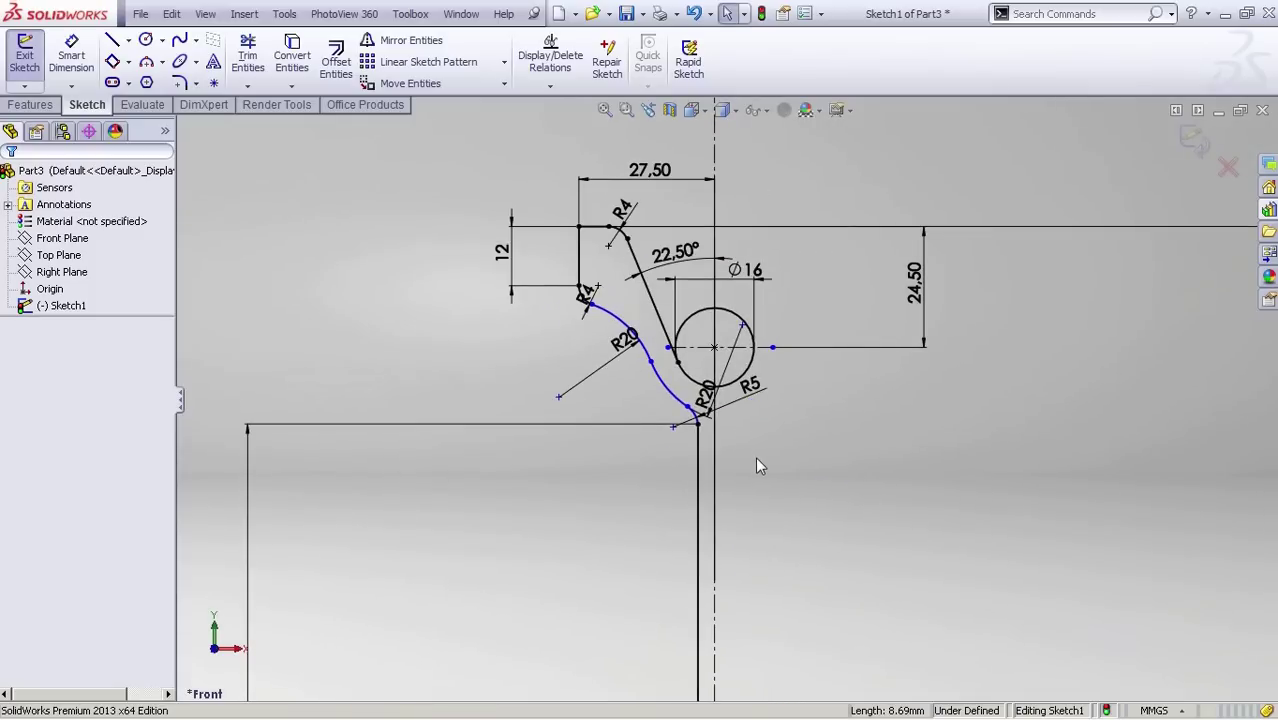
scroll(756, 458, down, 3)
ctrl+middle_drag(724, 313, 760, 460)
ctrl+middle_drag(543, 488, 672, 501)
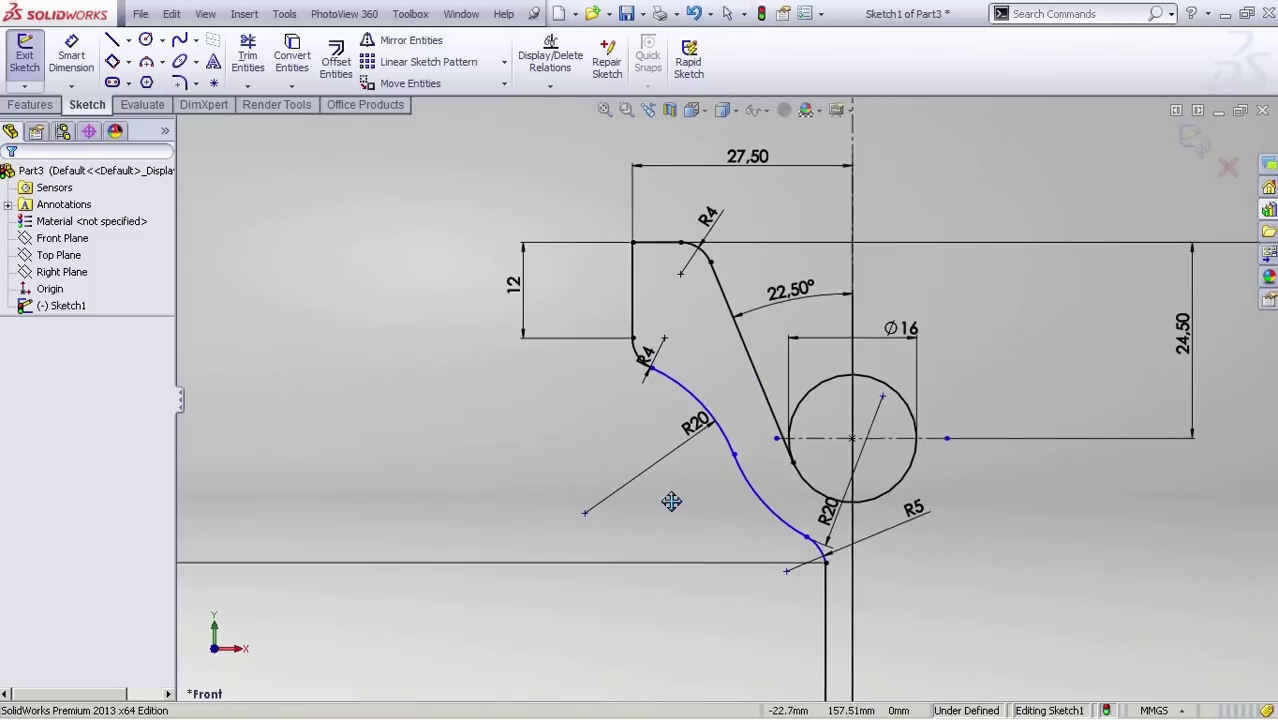
right_click(671, 501)
click(731, 568)
scroll(633, 485, up, 2)
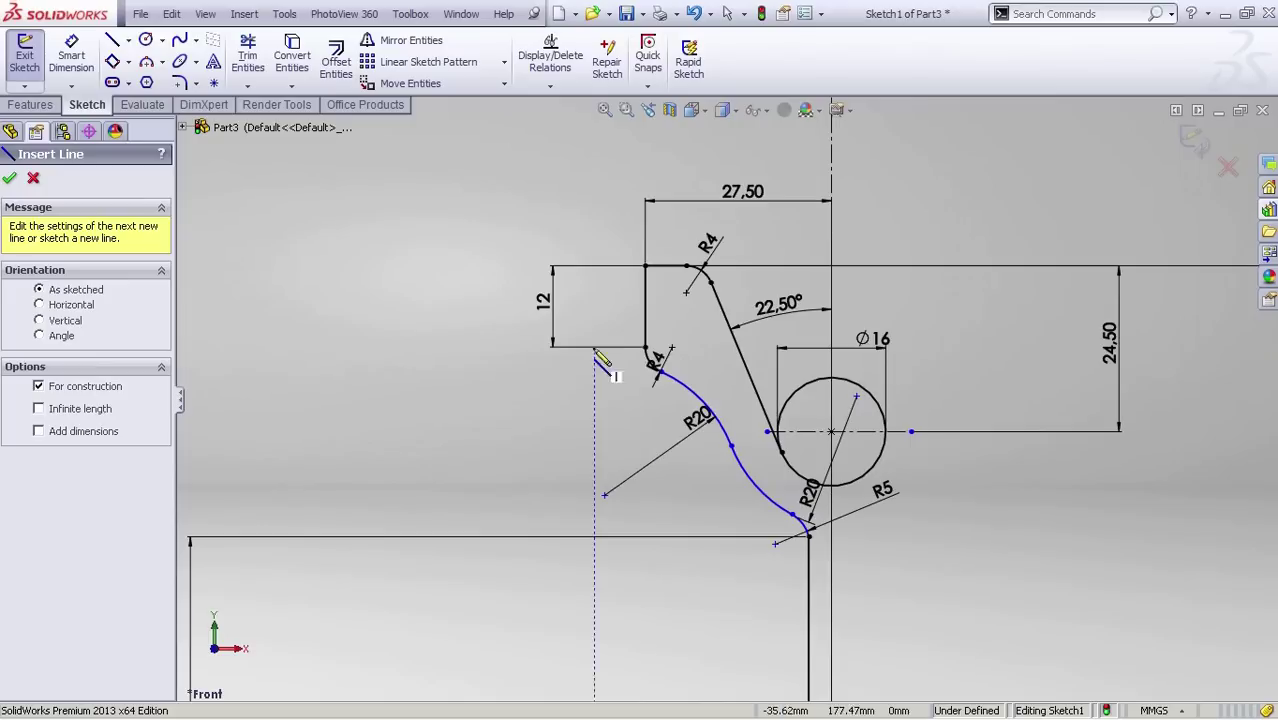
click(604, 314)
click(605, 514)
key(Escape)
Dimension the distance from the new vertical centerline to the upper vertical line at 10 mm.
key(s)
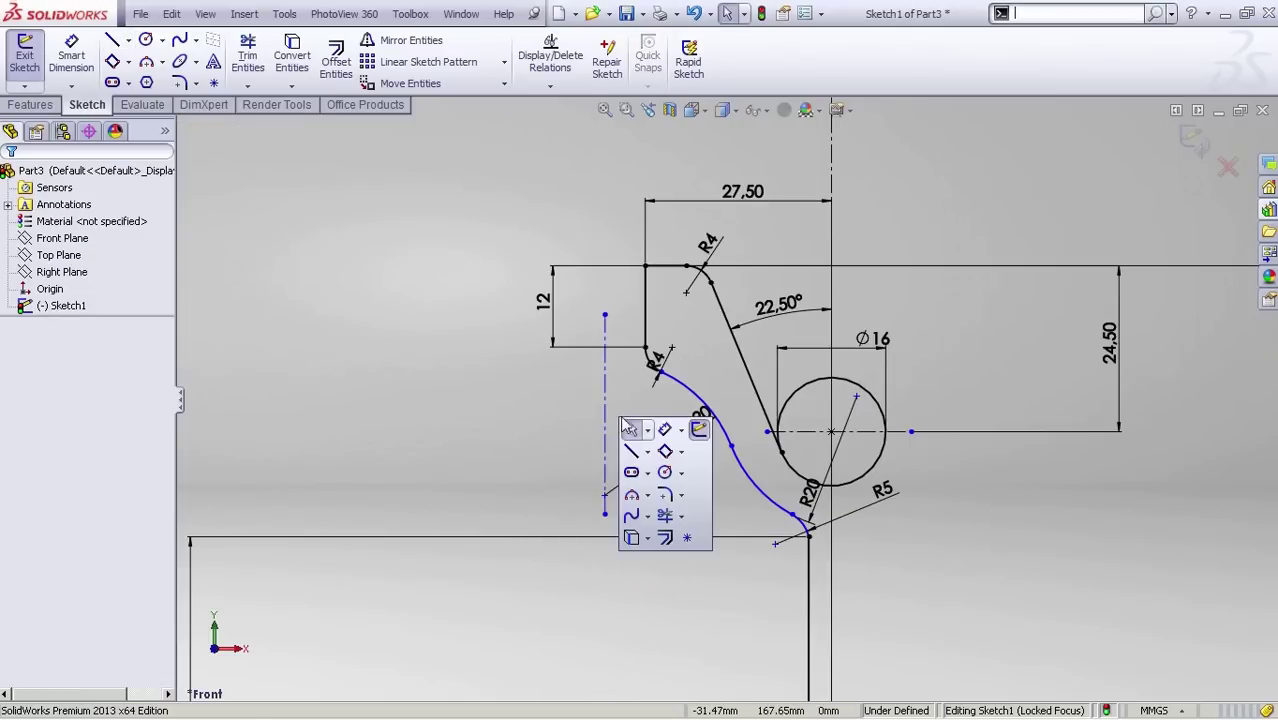
click(667, 429)
click(605, 314)
click(648, 320)
click(610, 222)
text(10)
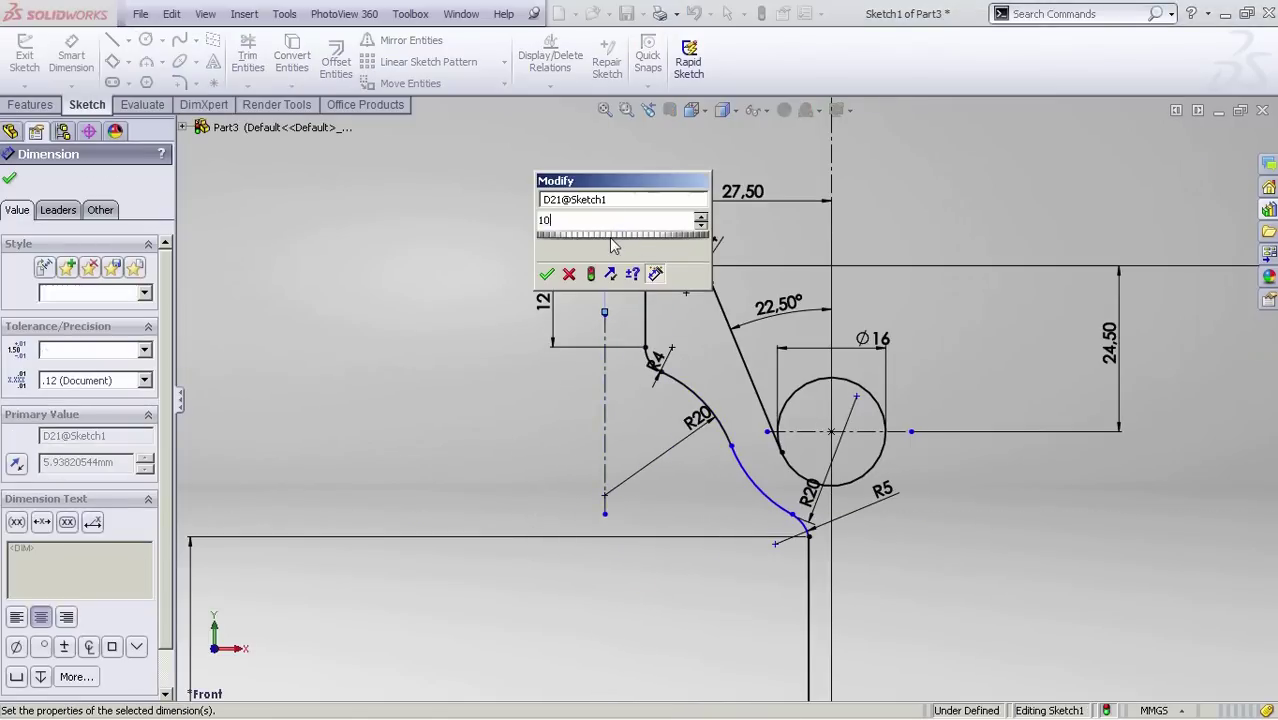
key(Return)
Make the center of the upper R20 arc coincident with the new vertical centerline.
click(578, 477)
ctrl+click(578, 456)
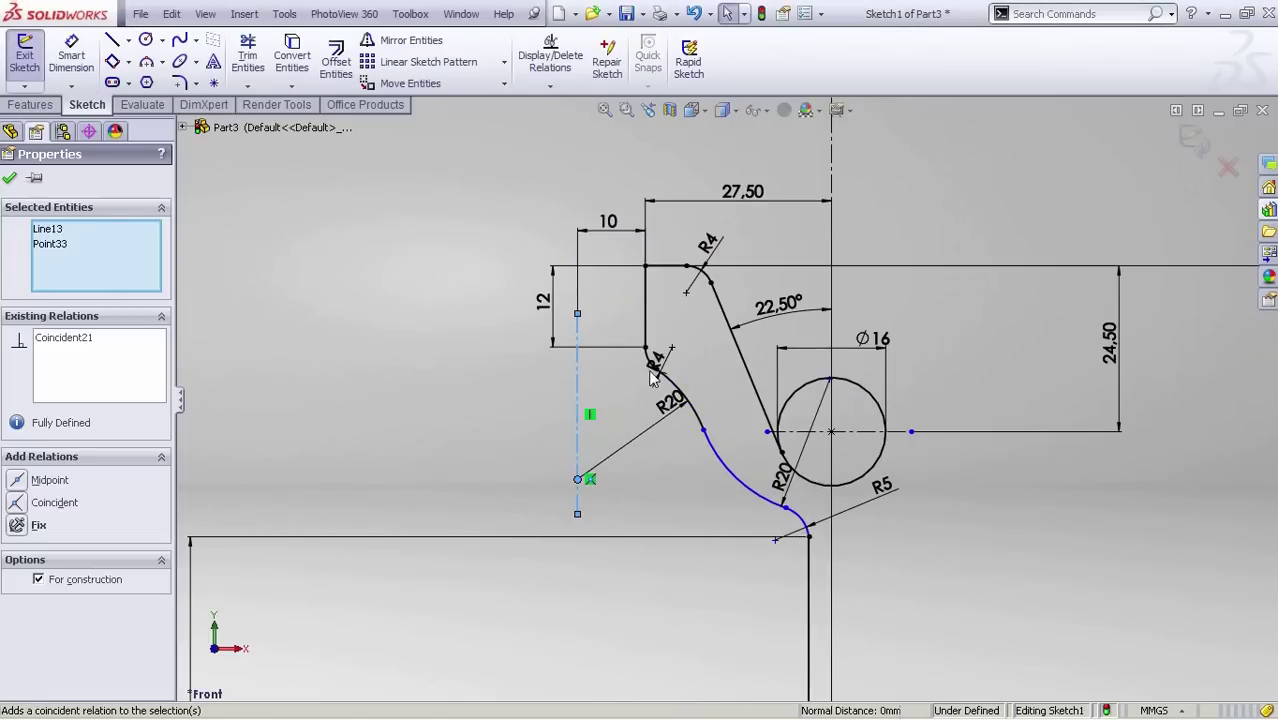
click(644, 502)
mouse_move(787, 515)
mouse_down()
mouse_move(788, 537)
mouse_move(790, 521)
mouse_up()
scroll(704, 506, down, 2)
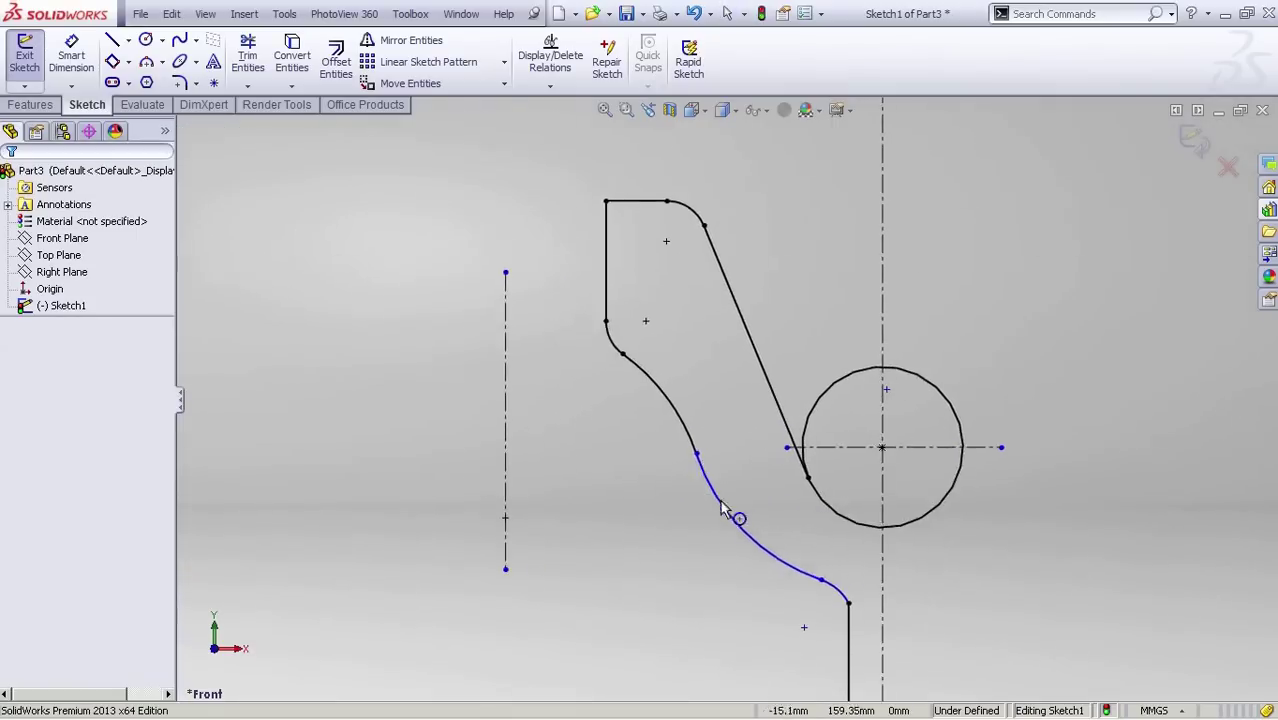
Delete the height dimension that locates the top endpoint of the long vertical line.
scroll(680, 512, up, 3)
scroll(680, 513, up, 4)
scroll(719, 414, down, 2)
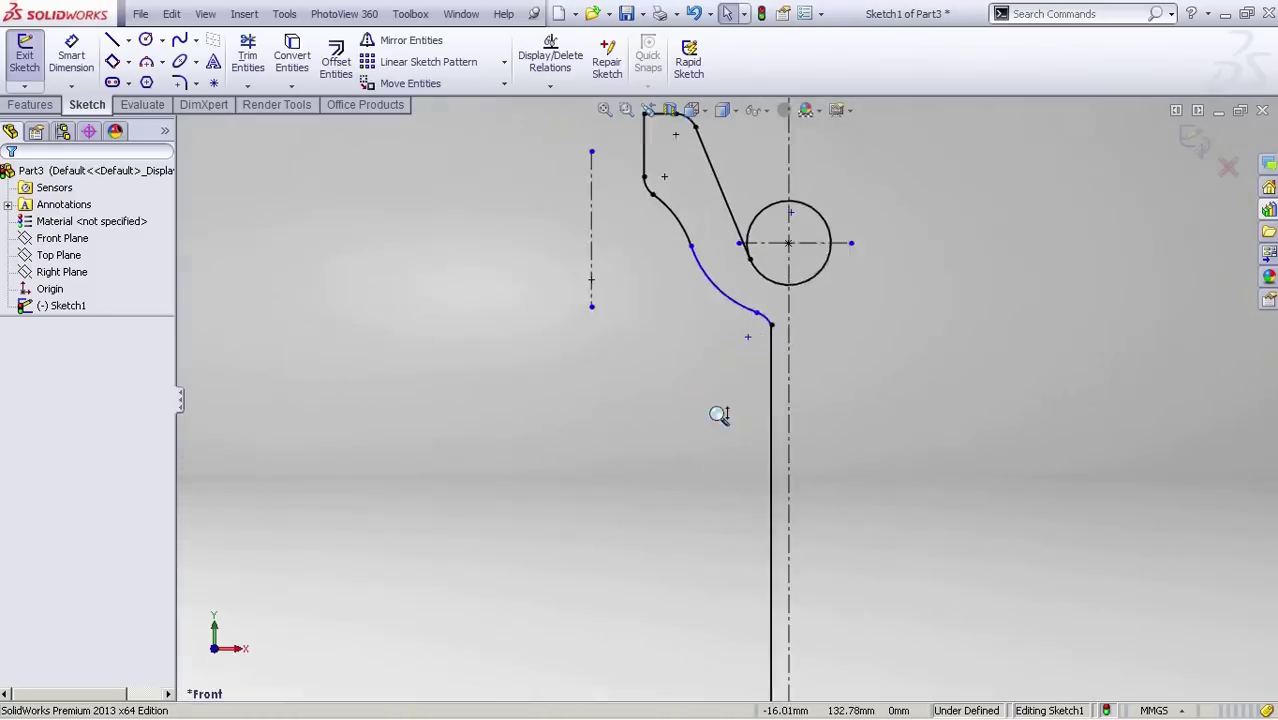
scroll(637, 474, up, 1)
scroll(637, 474, up, 1)
scroll(724, 412, down, 5)
click(853, 190)
scroll(643, 466, up, 4)
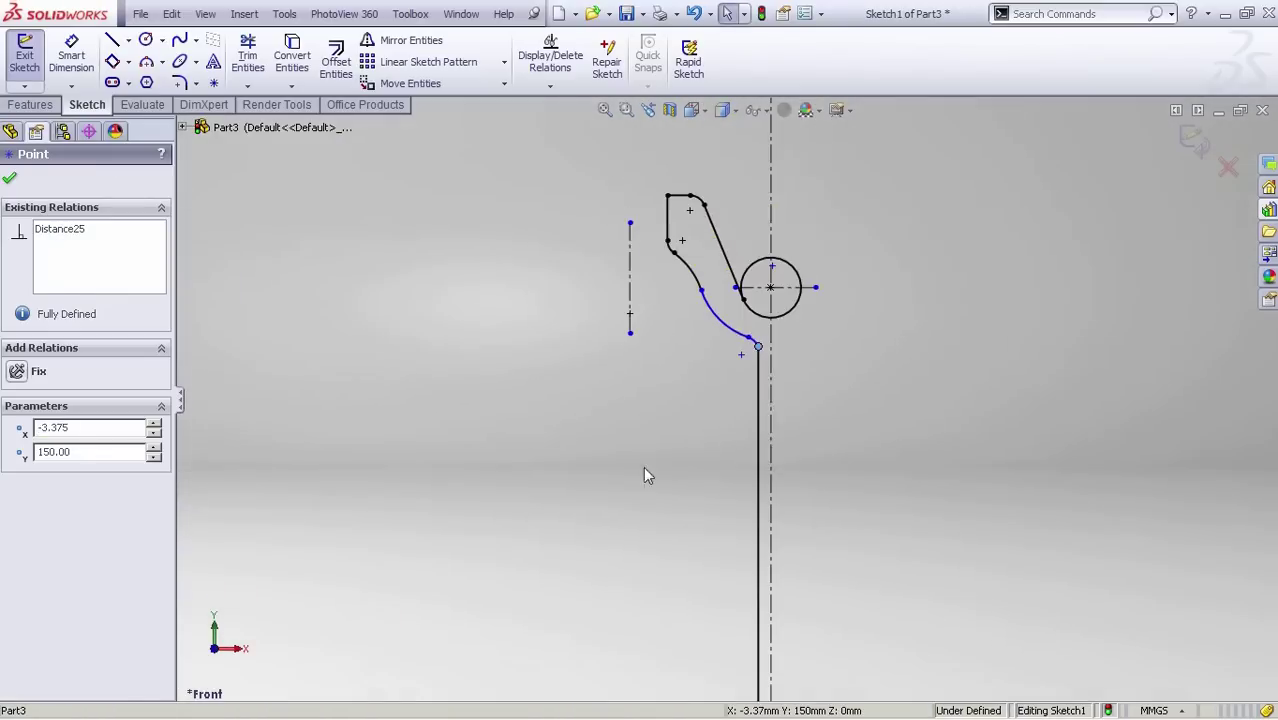
click(407, 621)
key(Delete)
Dimension the junction of the lower R20 arc and the R5 arc at 150 mm above the horizontal centerline through the origin.
right_drag(763, 455, 762, 400)
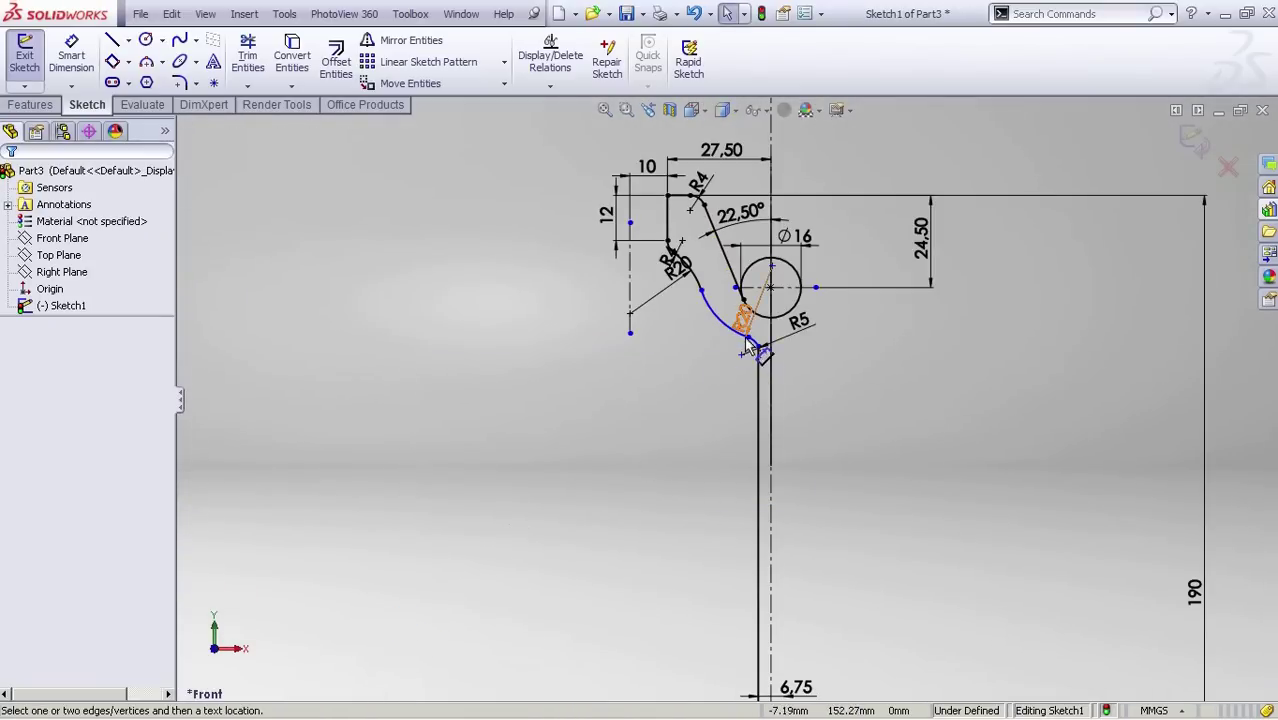
scroll(752, 335, down, 5)
click(790, 213)
scroll(585, 479, up, 3)
click(578, 480)
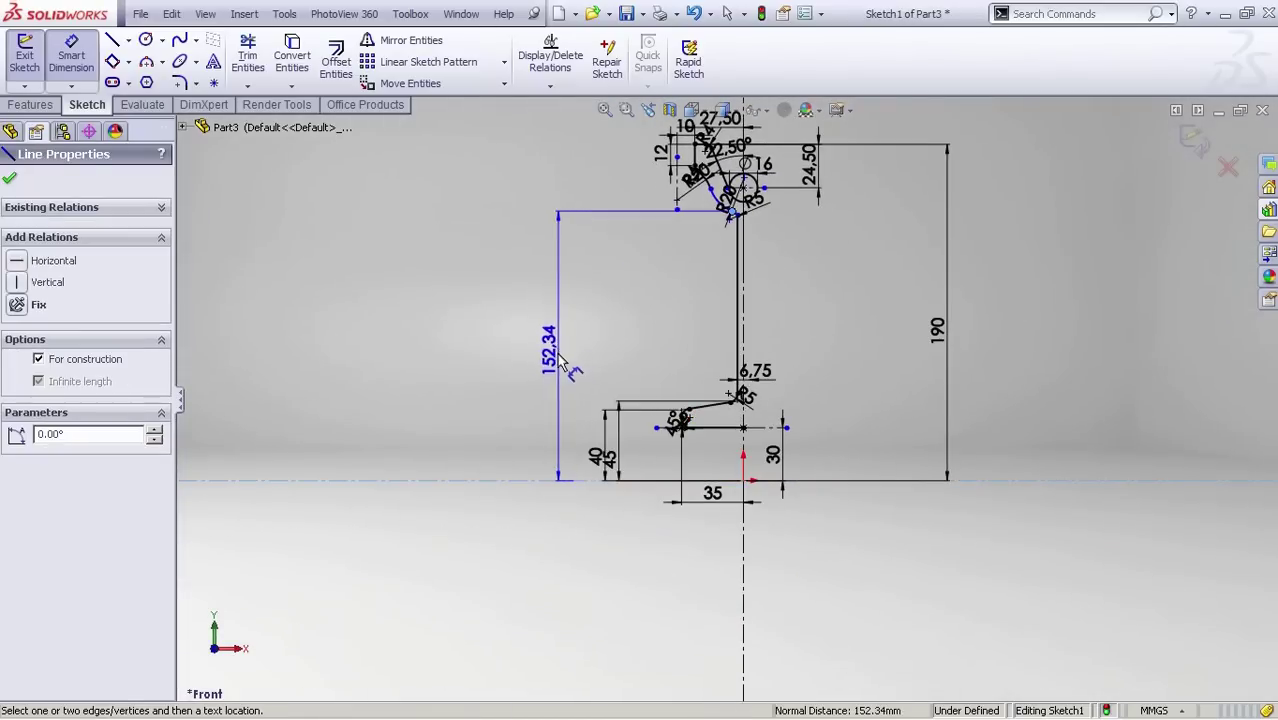
click(550, 358)
text(150)
key(Return)
key(Escape)
scroll(635, 506, down, 3)
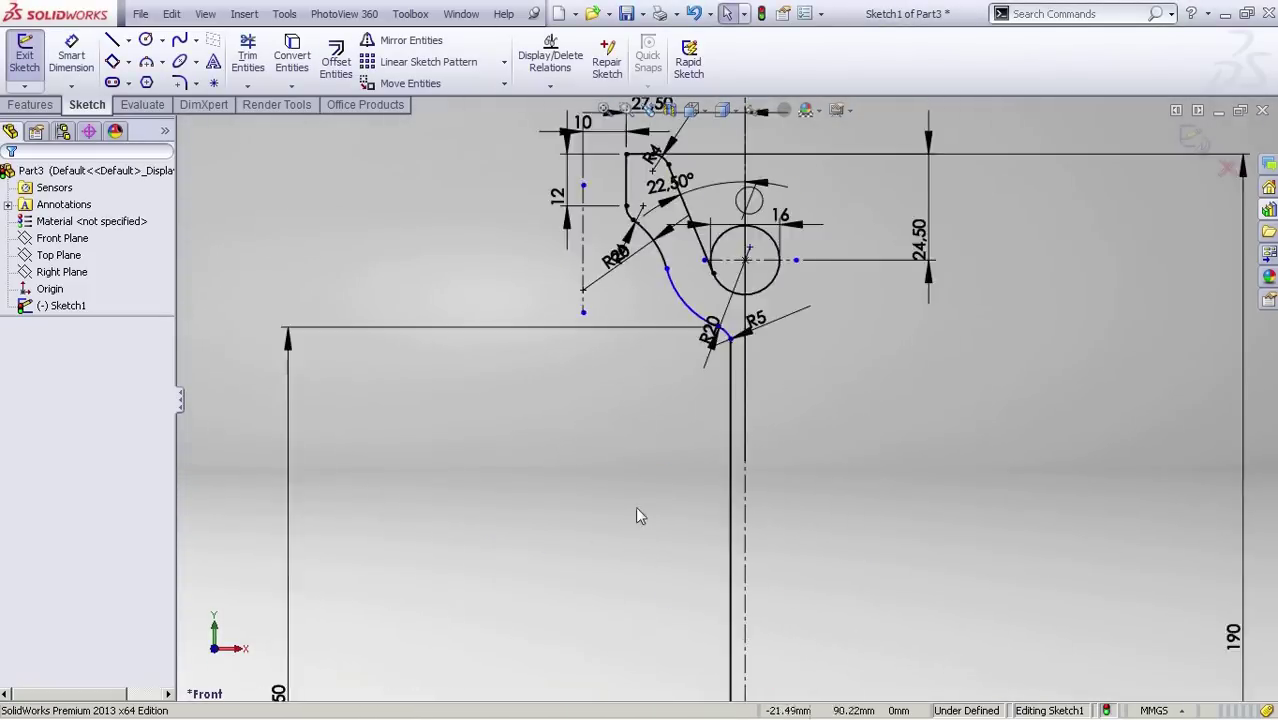
scroll(676, 462, up, 2)
scroll(676, 475, down, 3)
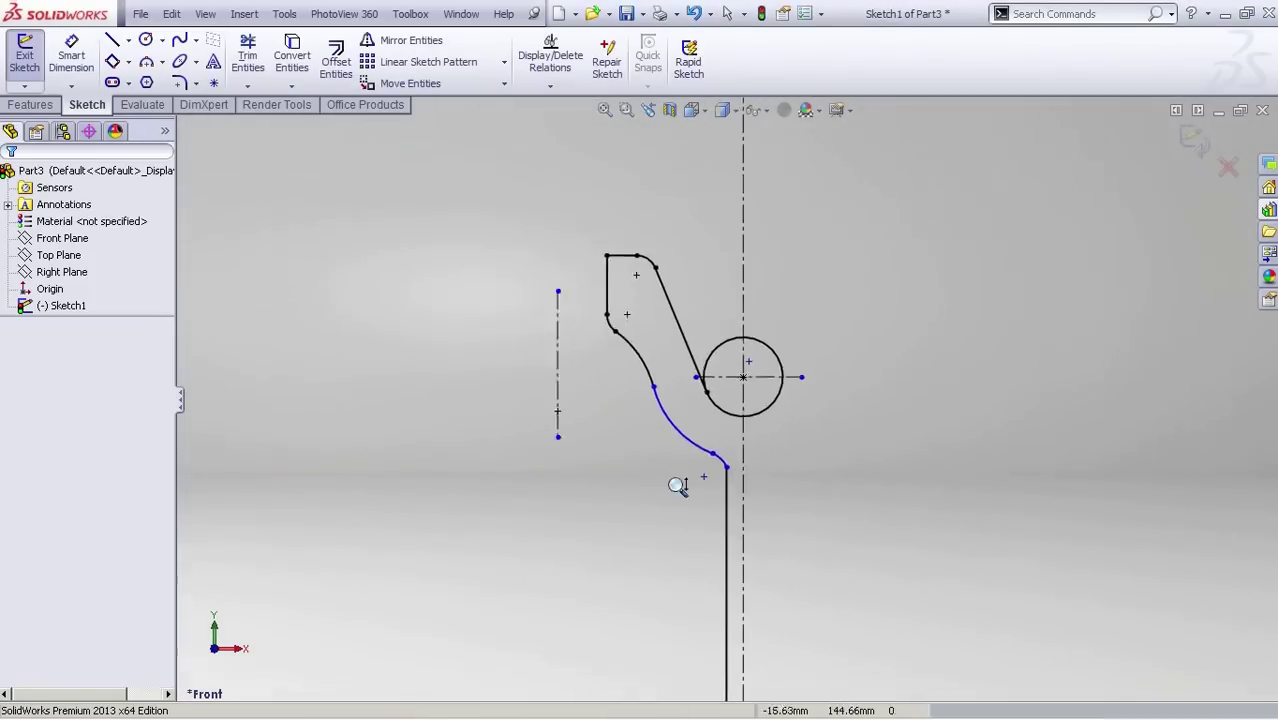
Trim the 16 mm circle to the short lower arc between the angled line and the vertical centerline.
scroll(684, 468, up, 4)
scroll(765, 531, down, 5)
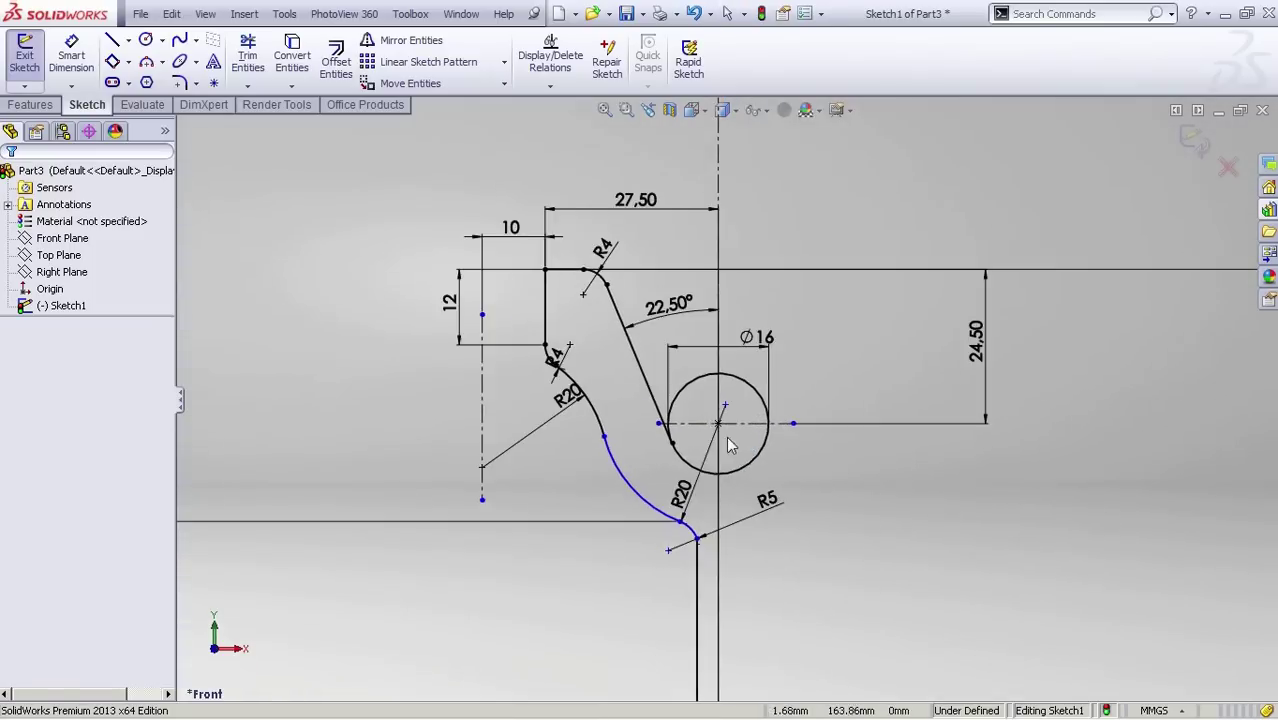
click(248, 58)
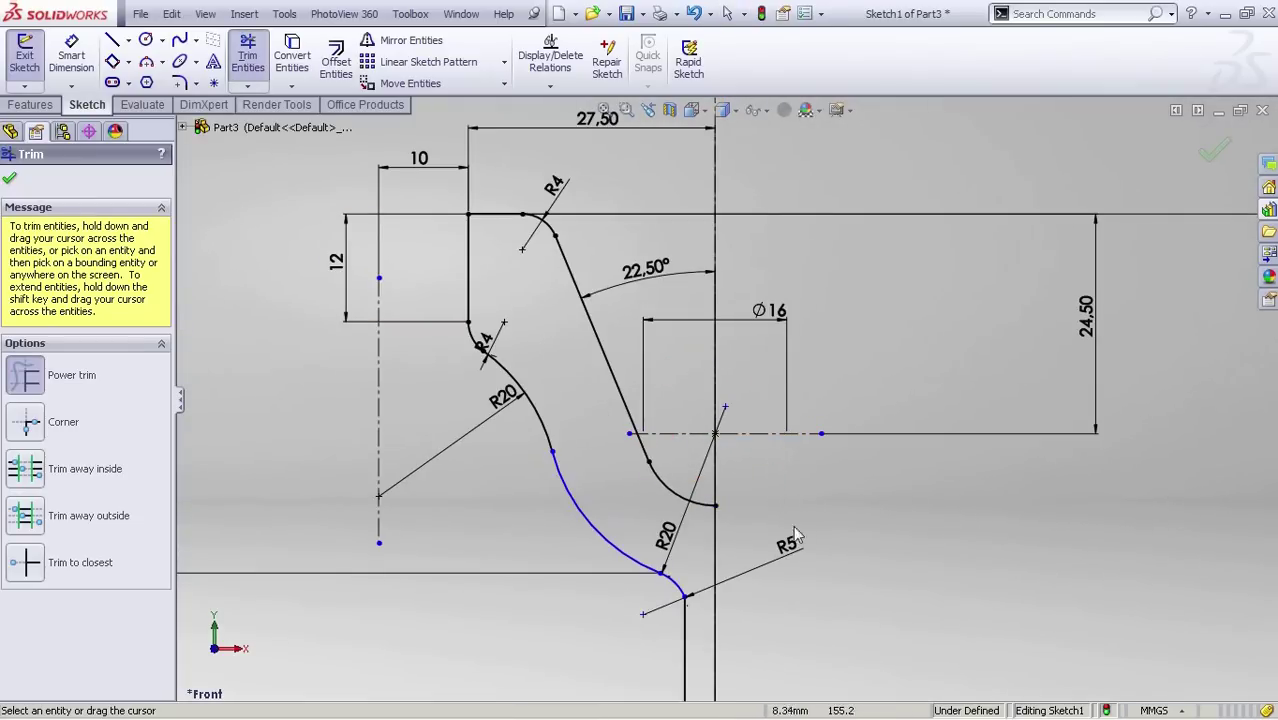
scroll(797, 537, up, 6)
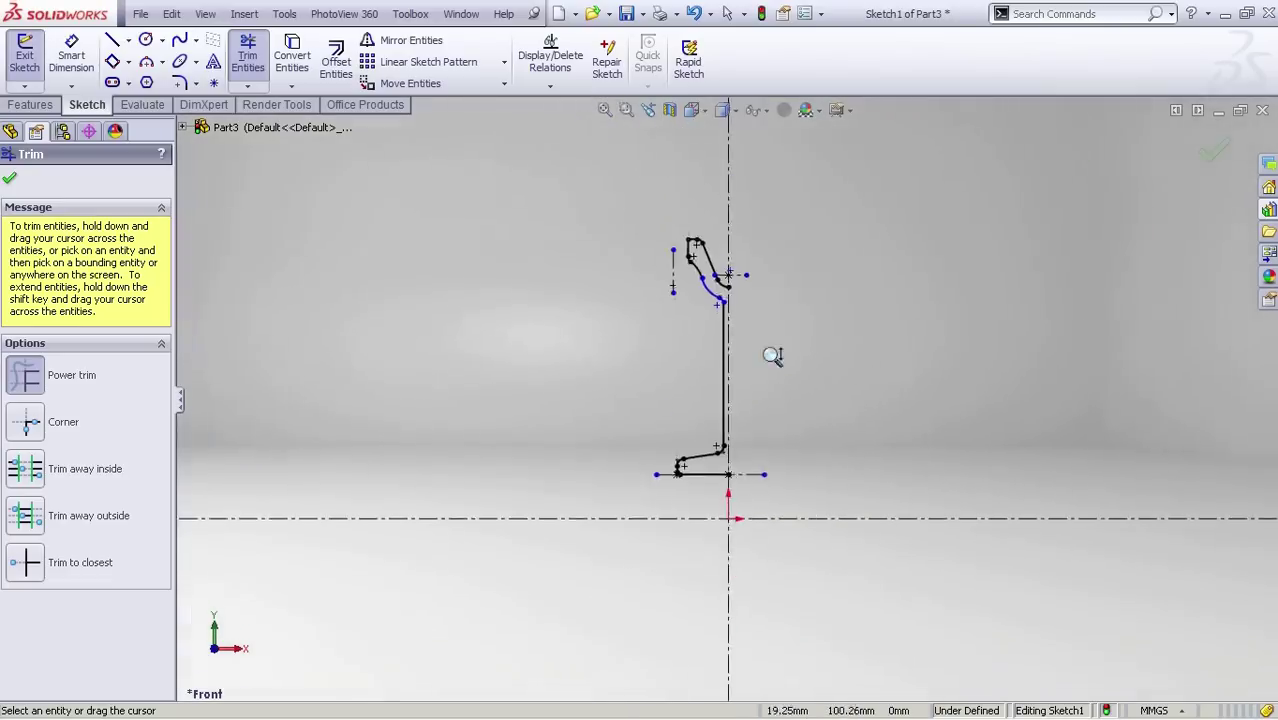
scroll(771, 355, down, 4)
click(1217, 150)
scroll(676, 435, down, 3)
Mirror all the lines and arcs of the half profile about the vertical centerline through the origin, keeping the originals.
click(413, 46)
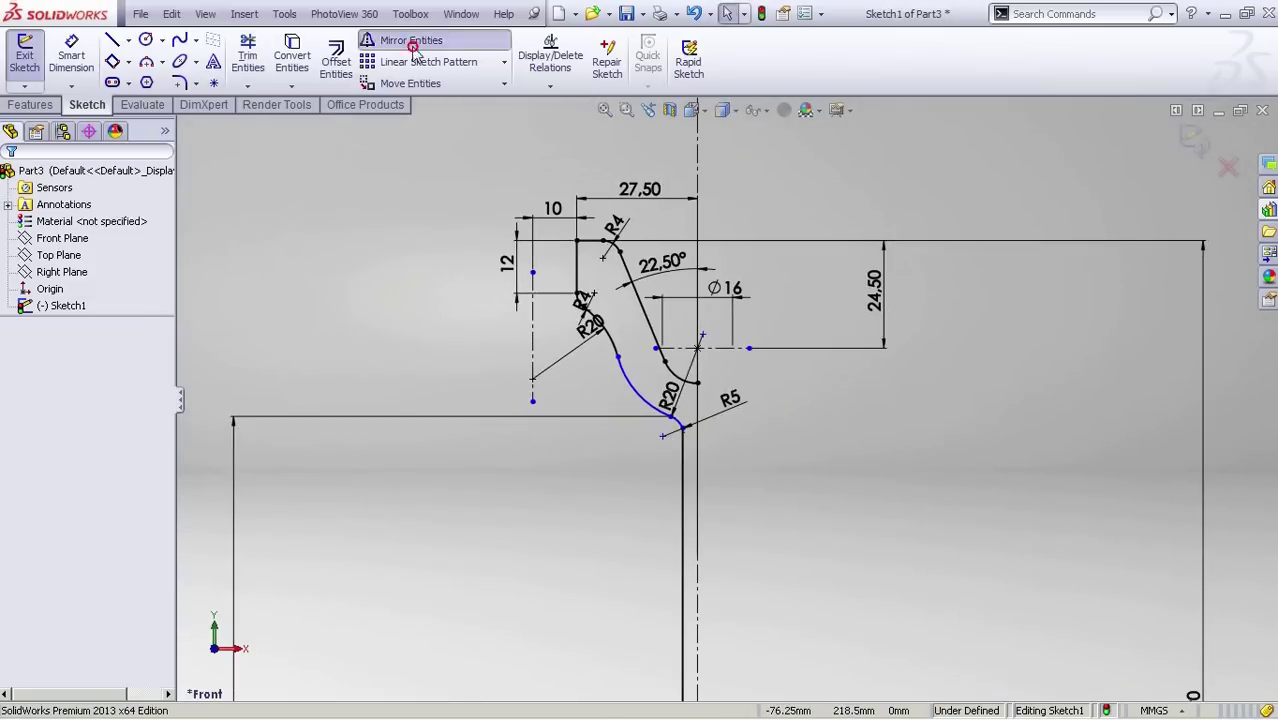
click(412, 45)
click(578, 266)
scroll(584, 285, down, 5)
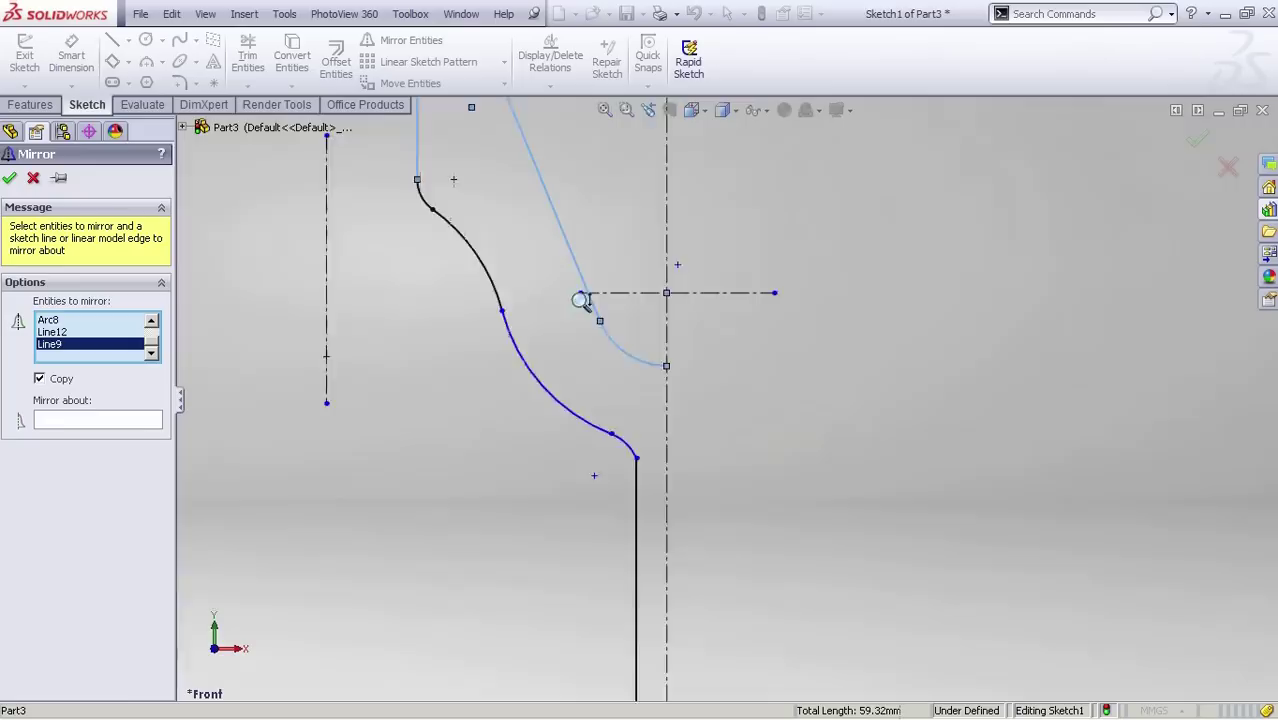
scroll(612, 486, up, 4)
ctrl+middle_drag(612, 486, 644, 303)
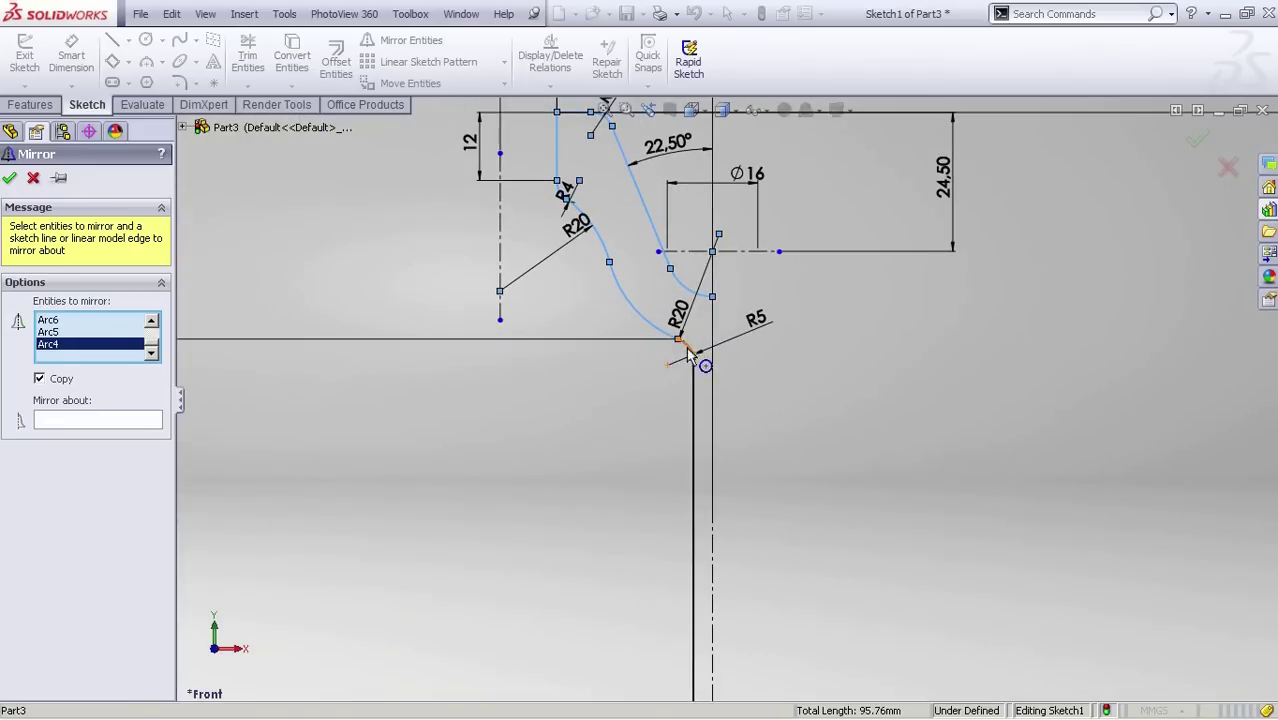
click(690, 351)
click(692, 430)
ctrl+middle_drag(645, 503, 634, 112)
click(672, 531)
click(511, 566)
click(503, 590)
scroll(499, 562, down, 6)
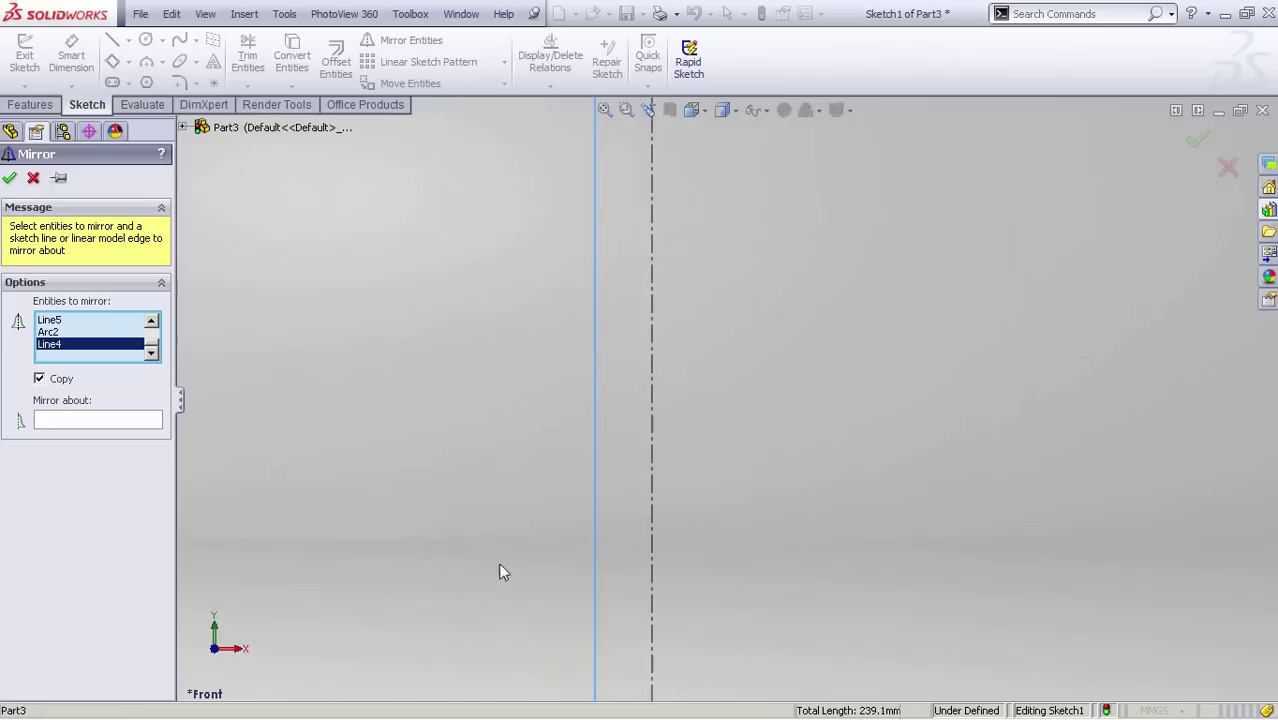
ctrl+middle_drag(499, 562, 418, 428)
click(445, 411)
scroll(742, 265, up, 9)
ctrl+middle_drag(742, 265, 608, 600)
click(144, 423)
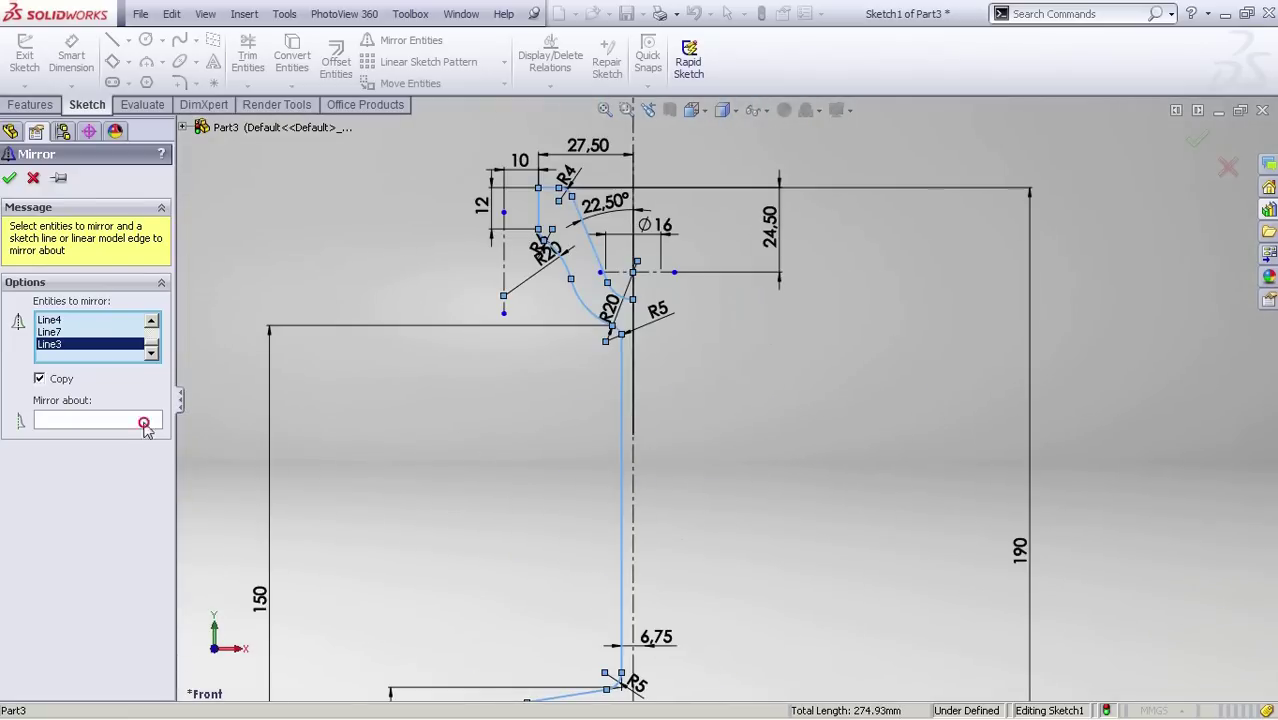
key(Return)
Check the whole mirrored profile and exit the sketch.
scroll(712, 500, up, 5)
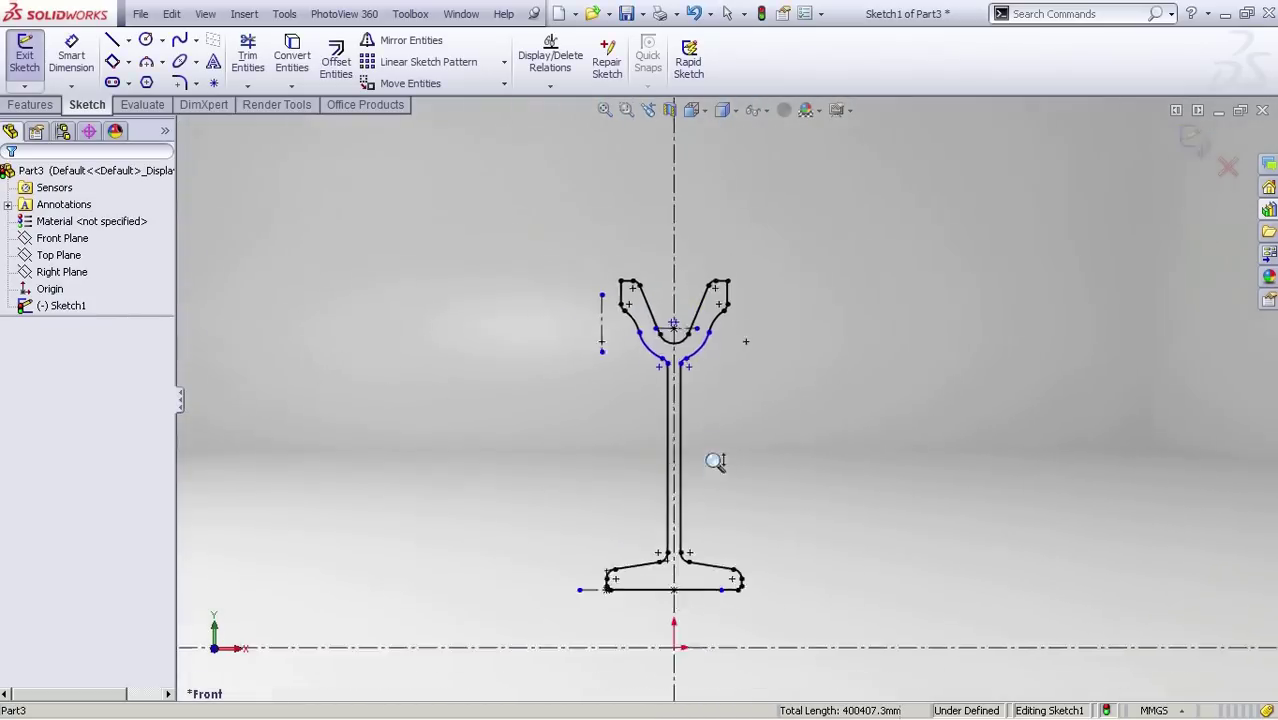
scroll(714, 520, down, 6)
ctrl+middle_drag(717, 536, 685, 322)
scroll(700, 410, up, 6)
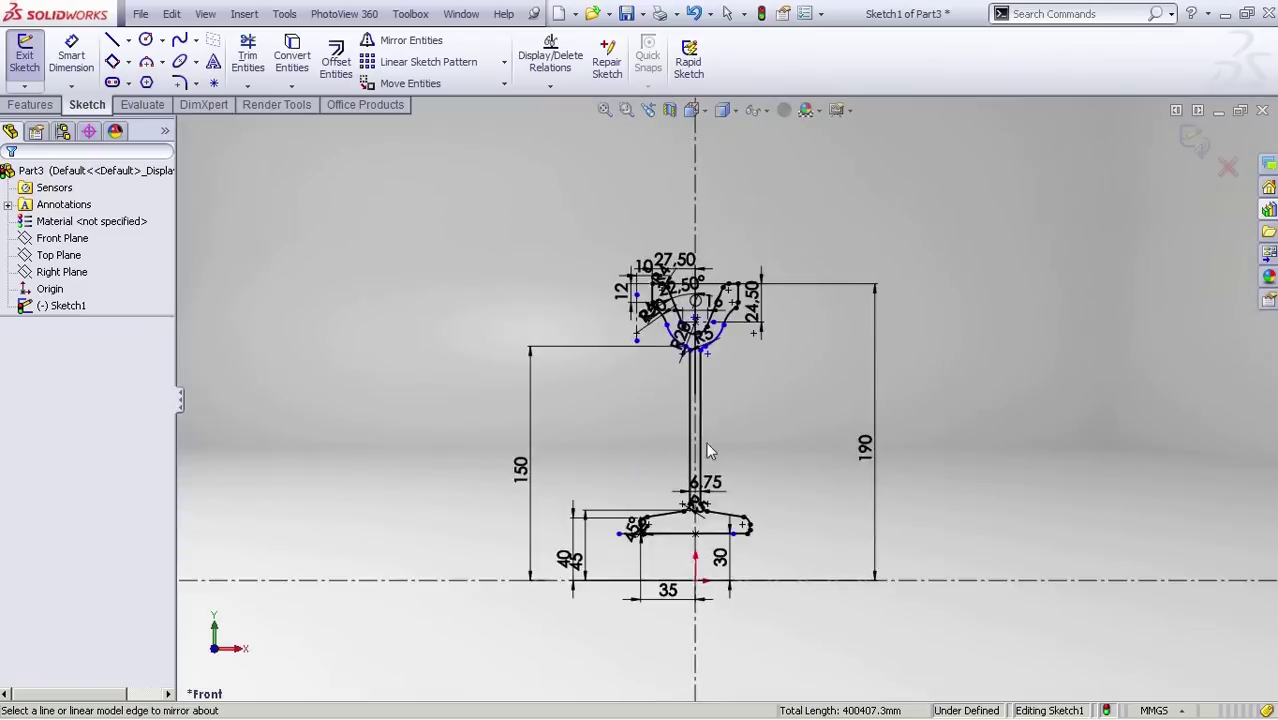
scroll(706, 442, down, 2)
click(1191, 142)
click(1191, 143)
Revolve the profile sketch 360 degrees about the horizontal centerline through the origin.
mouse_move(726, 406)
middle_down()
mouse_move(705, 488)
mouse_move(730, 456)
mouse_move(717, 478)
mouse_move(750, 520)
middle_up()
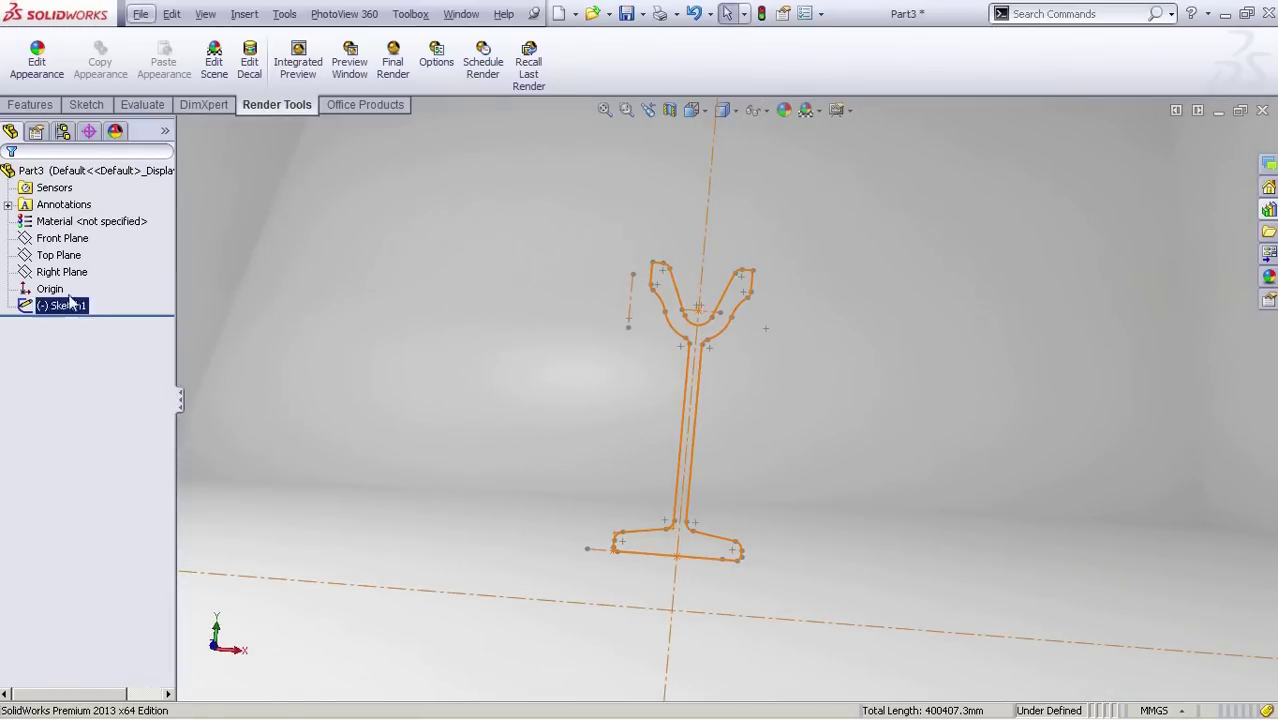
click(31, 105)
click(88, 62)
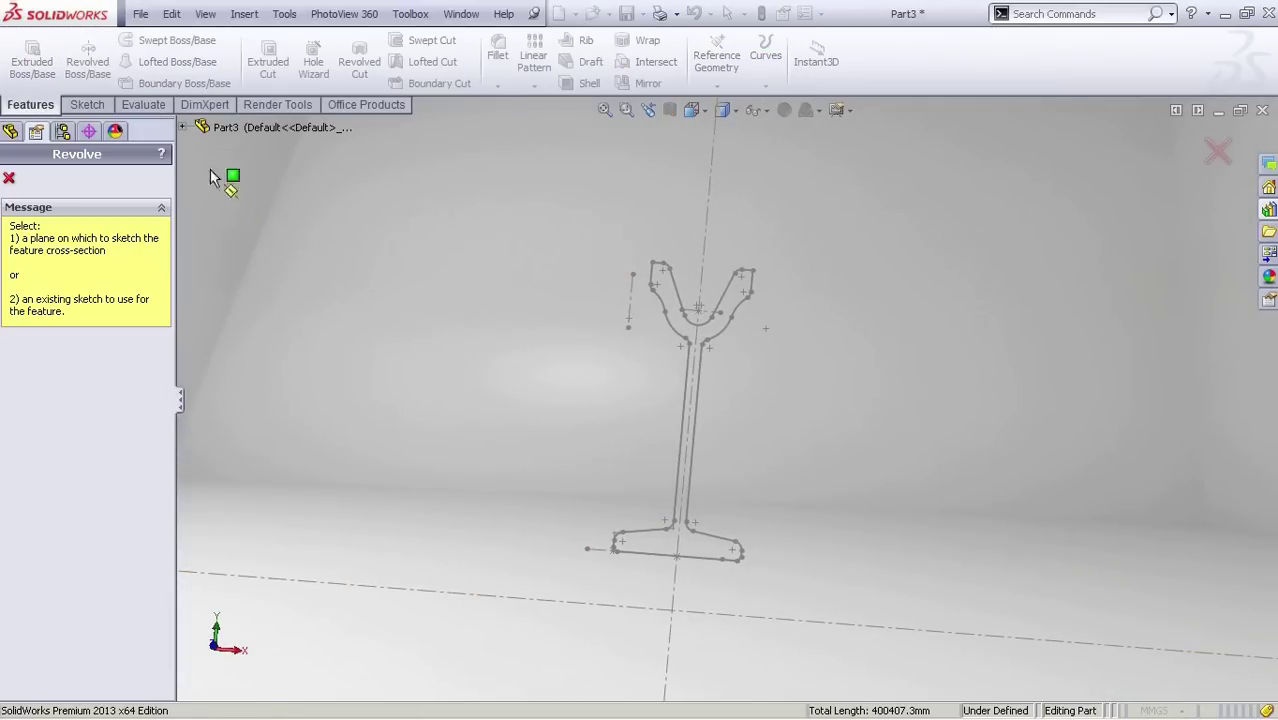
click(255, 262)
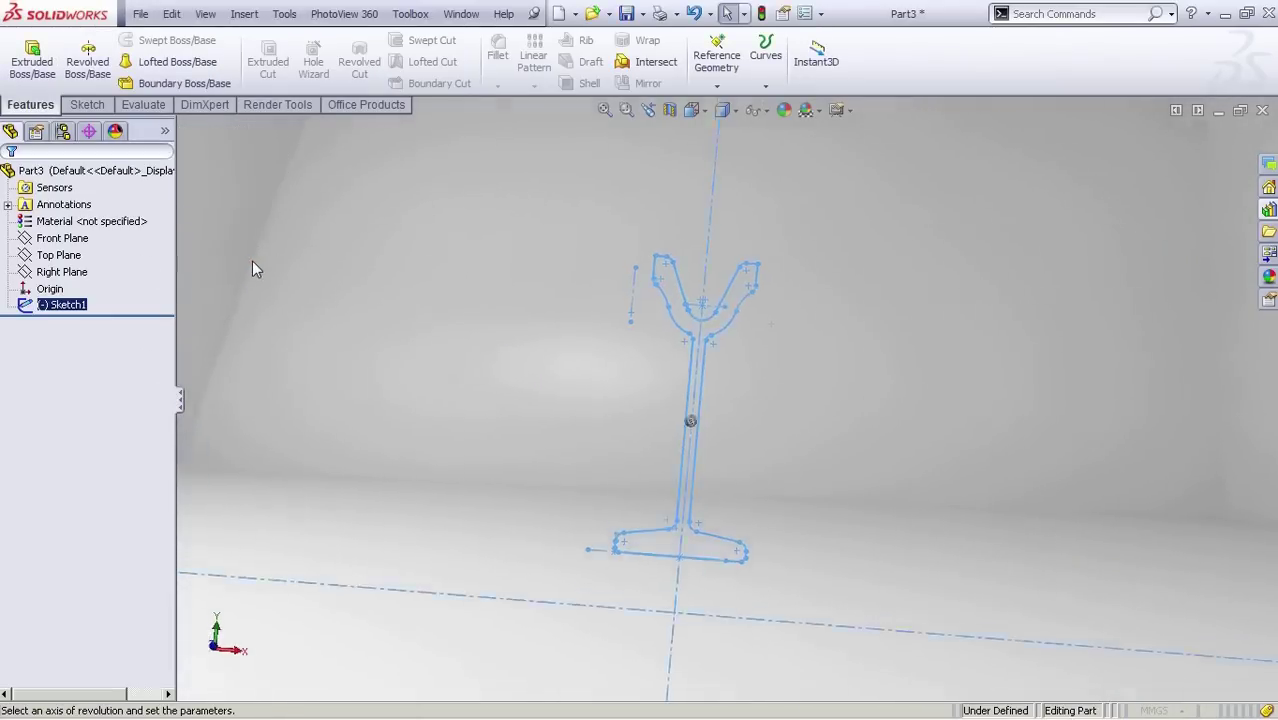
click(447, 600)
scroll(735, 443, up, 5)
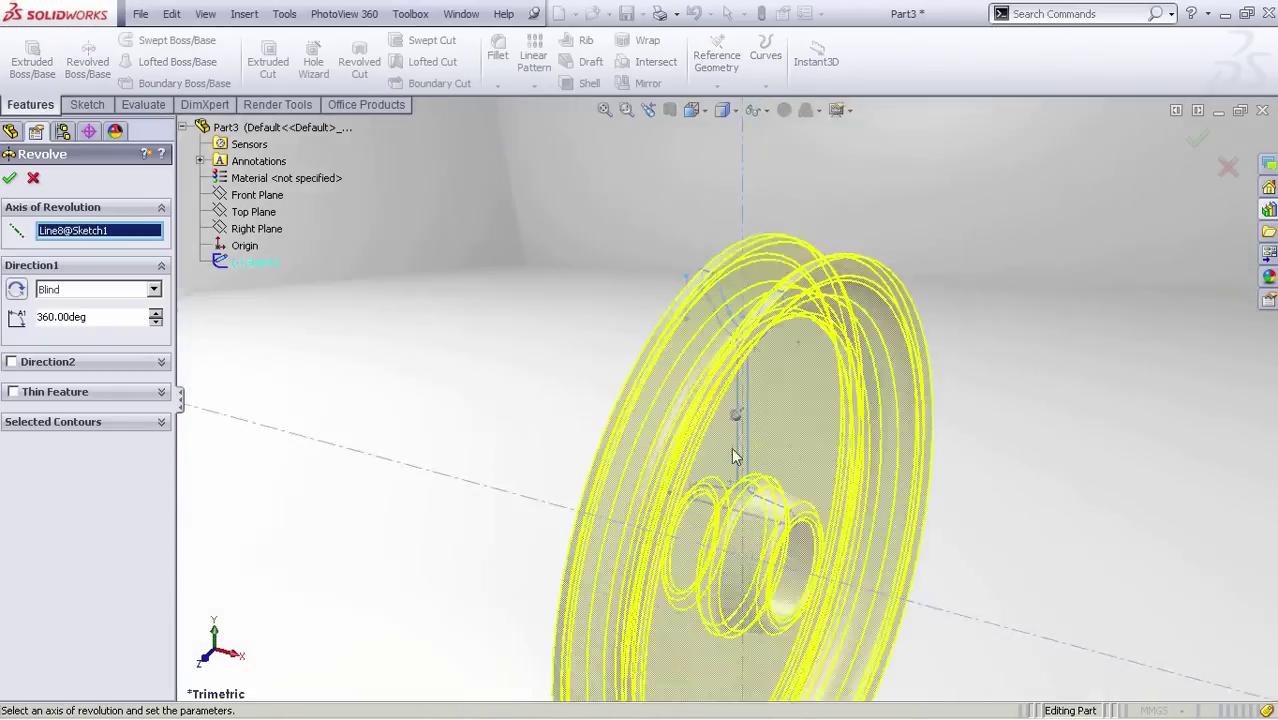
middle_drag(812, 537, 832, 543)
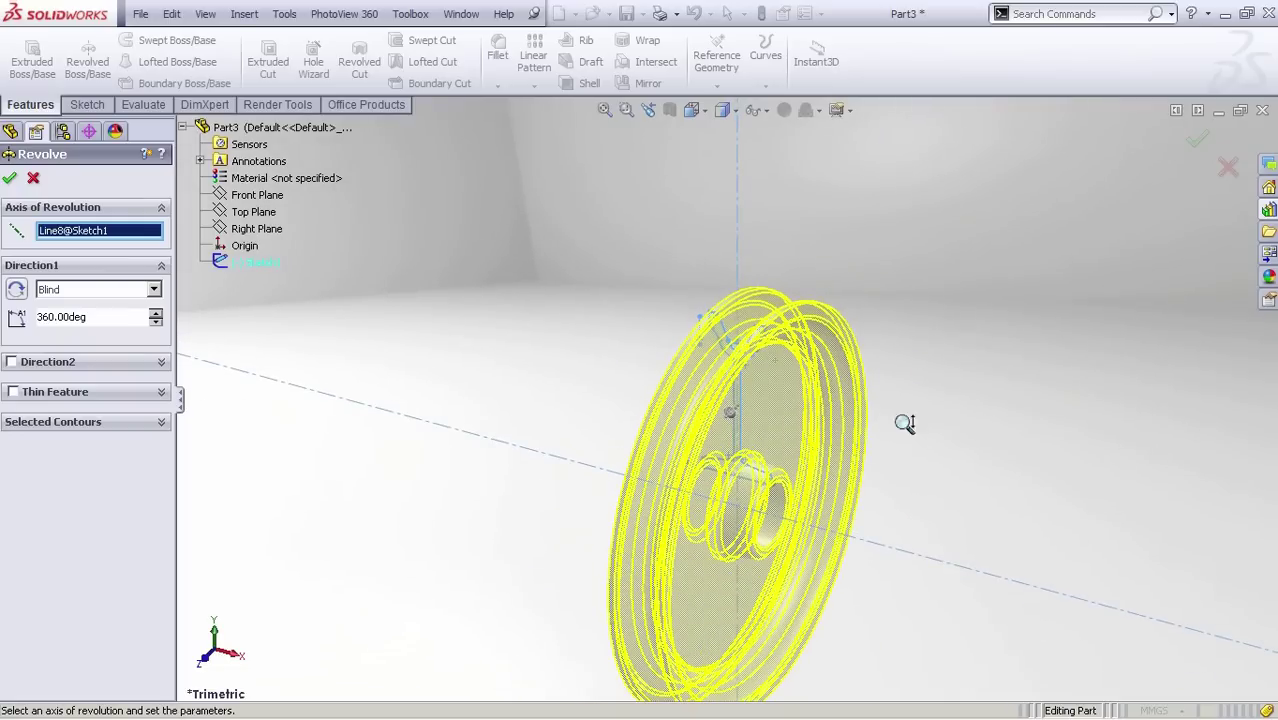
scroll(905, 423, up, 1)
click(1197, 141)
scroll(872, 490, up, 1)
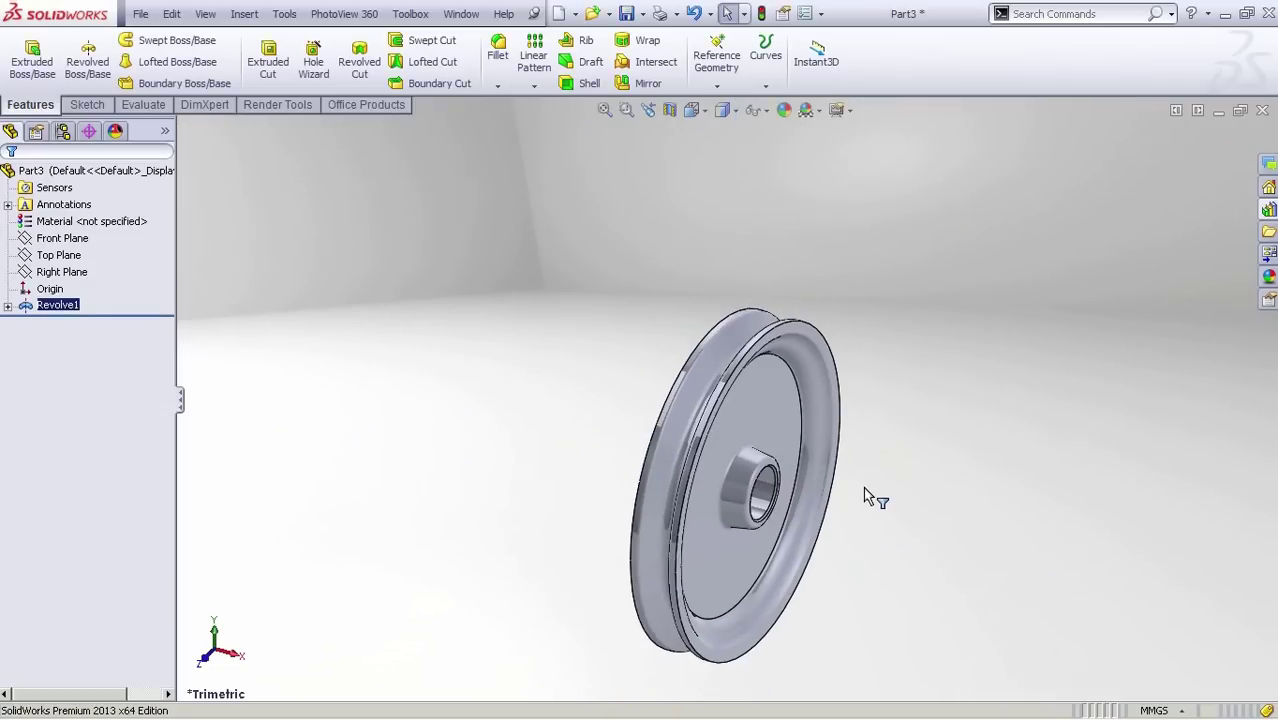
Make the wheel's tangent edges visible in the model display.
ctrl+middle_drag(856, 495, 808, 457)
middle_drag(808, 457, 740, 330)
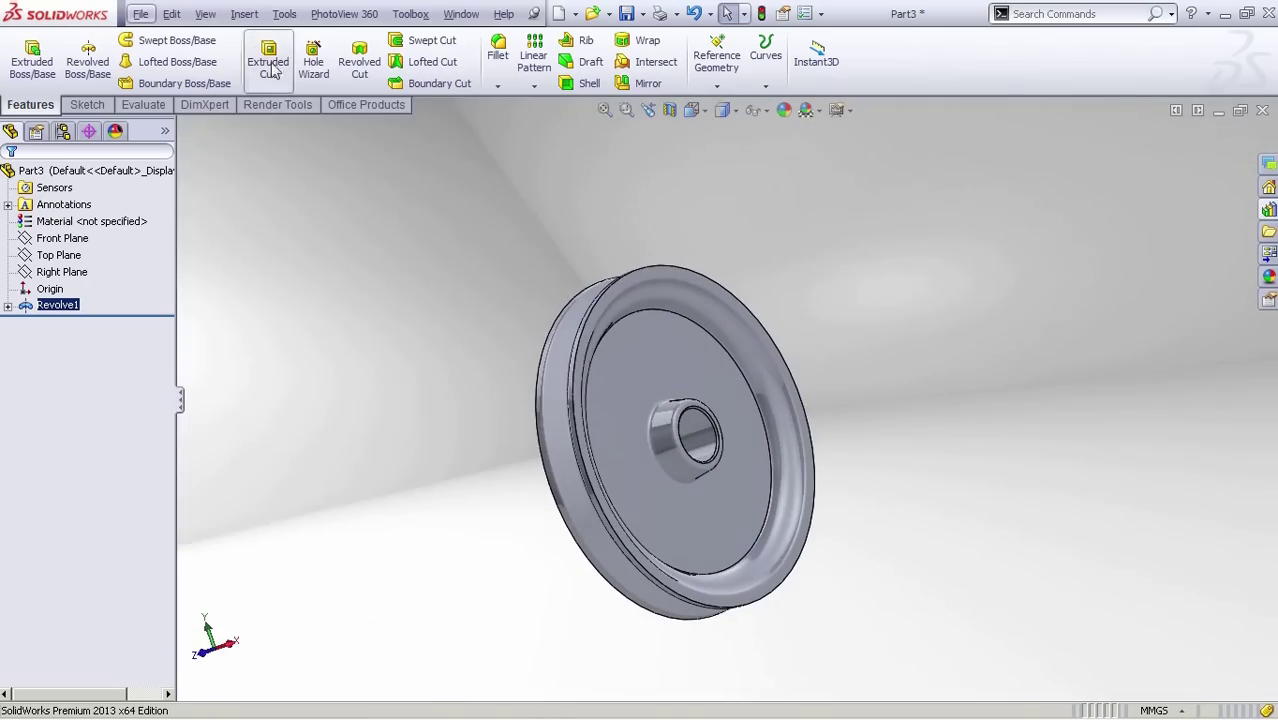
click(205, 13)
mouse_move(237, 78)
click(487, 460)
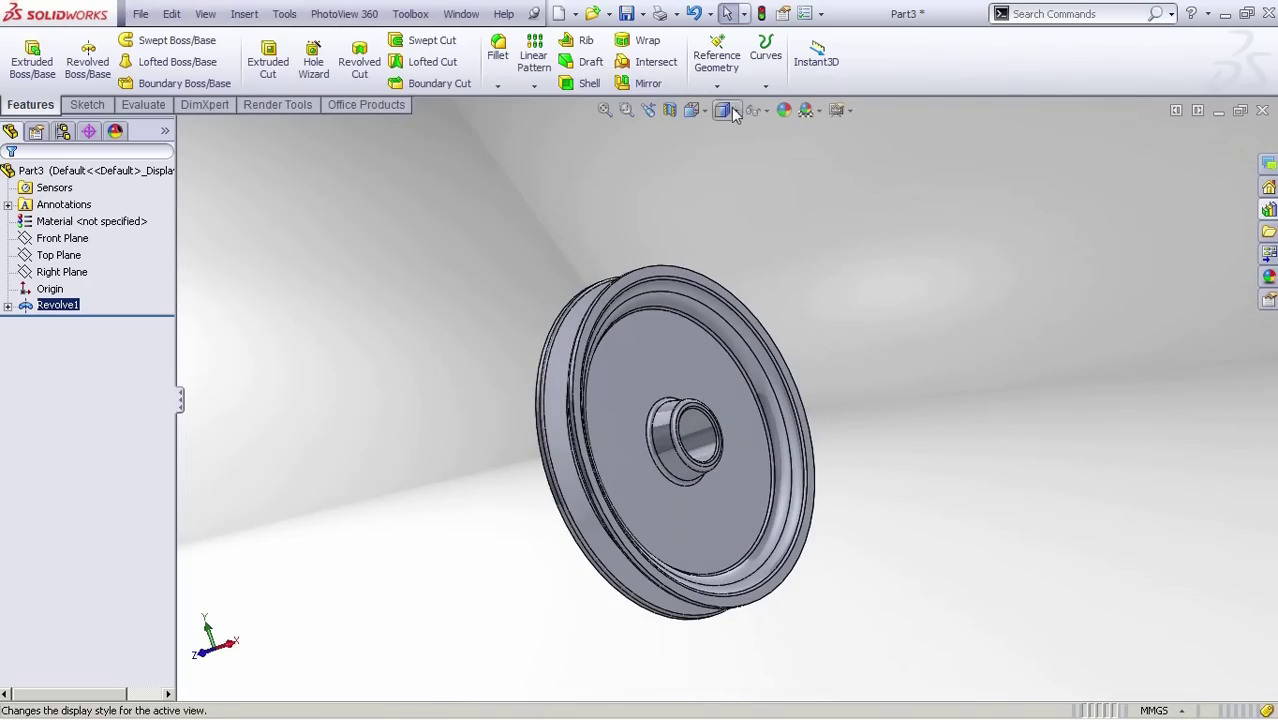
View the wheel isometrically with hidden lines removed, and return to the shaded display with edges.
click(724, 204)
middle_drag(729, 215, 878, 410)
key(space)
click(732, 378)
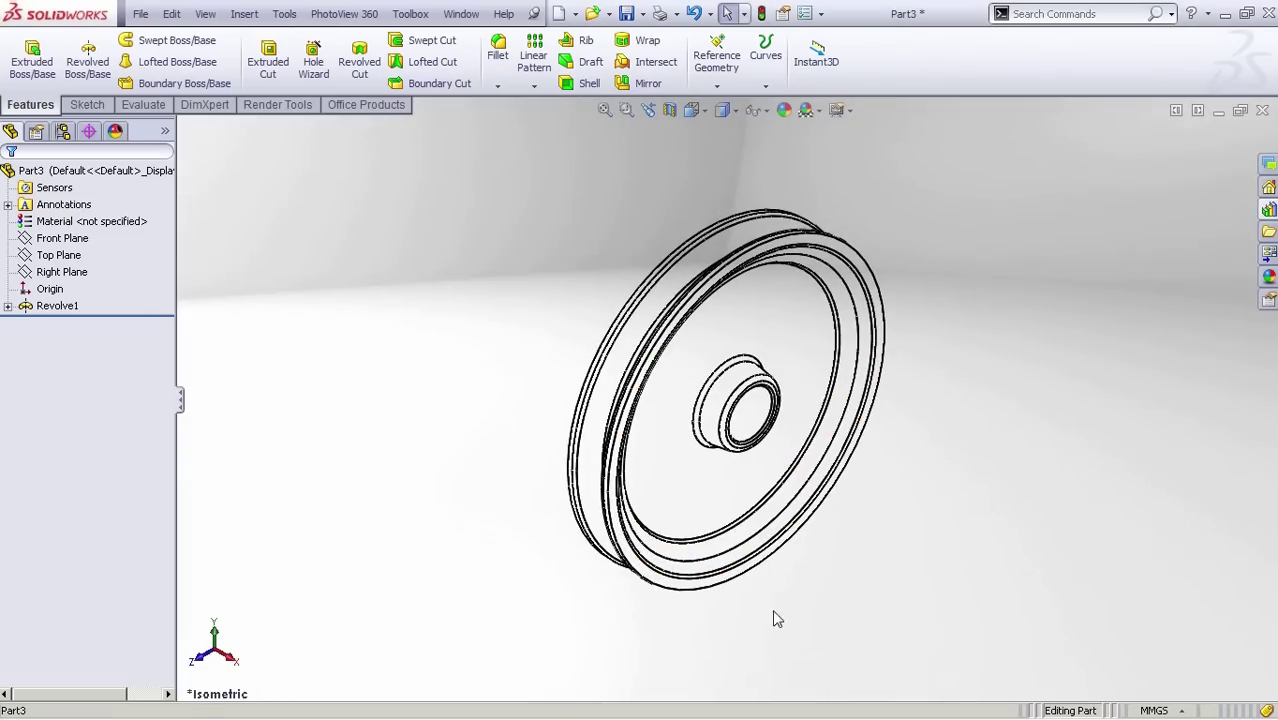
click(738, 115)
click(726, 137)
mouse_move(780, 554)
middle_down()
mouse_move(719, 262)
mouse_move(725, 495)
middle_up()
mouse_move(580, 520)
middle_down()
mouse_move(430, 325)
mouse_move(813, 362)
mouse_move(571, 559)
middle_up()
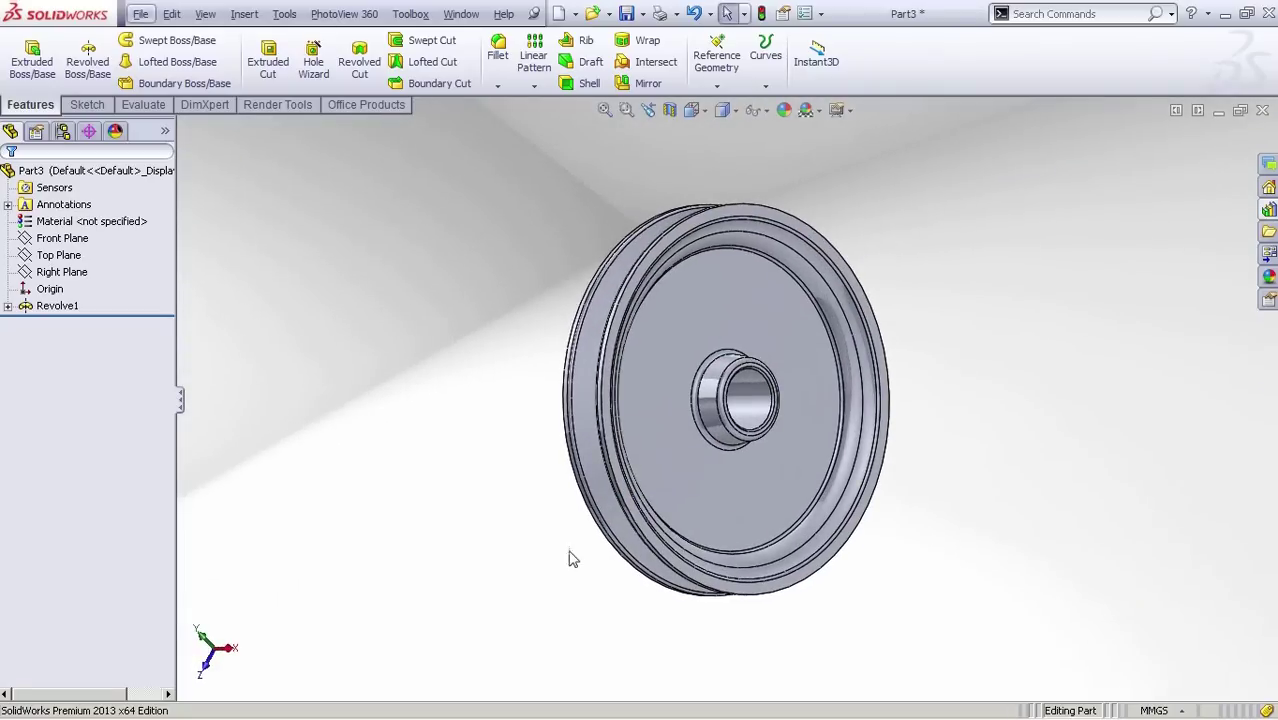
Start a sketch on the Right Plane and draw a circle centered on the origin, larger than the hub.
click(74, 272)
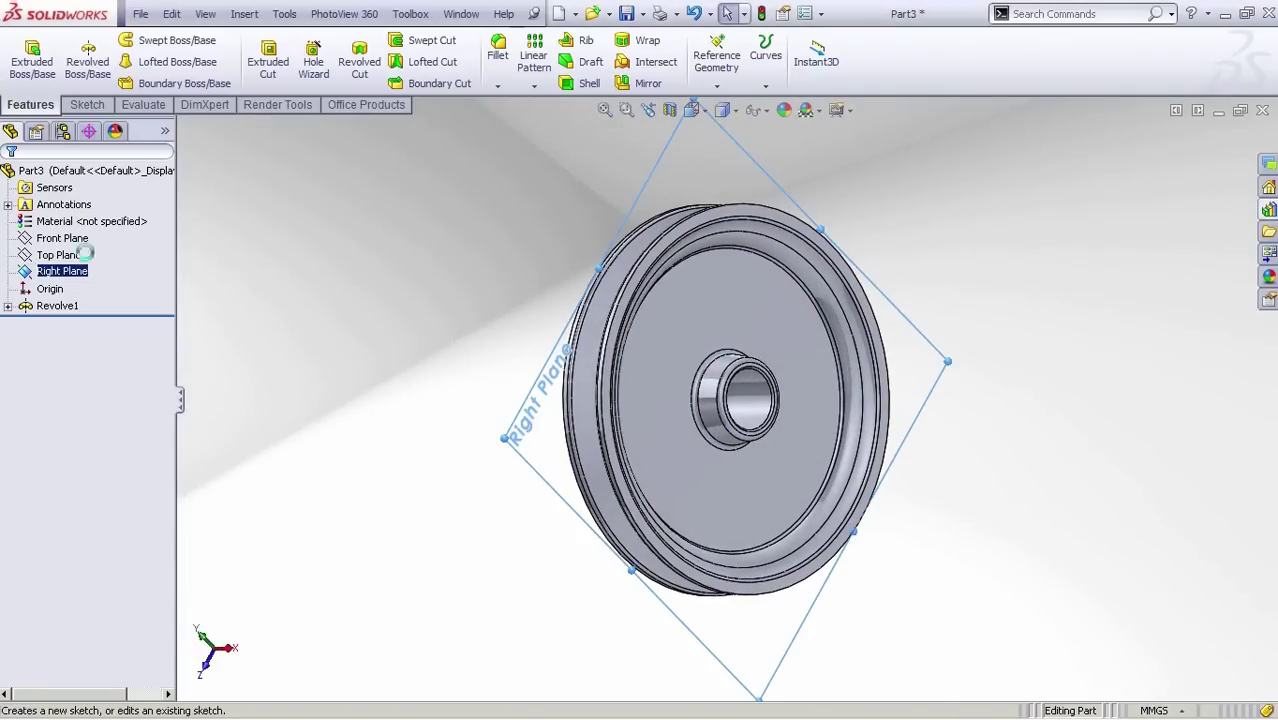
right_click(73, 322)
click(108, 297)
scroll(788, 484, down, 2)
key(s)
click(833, 465)
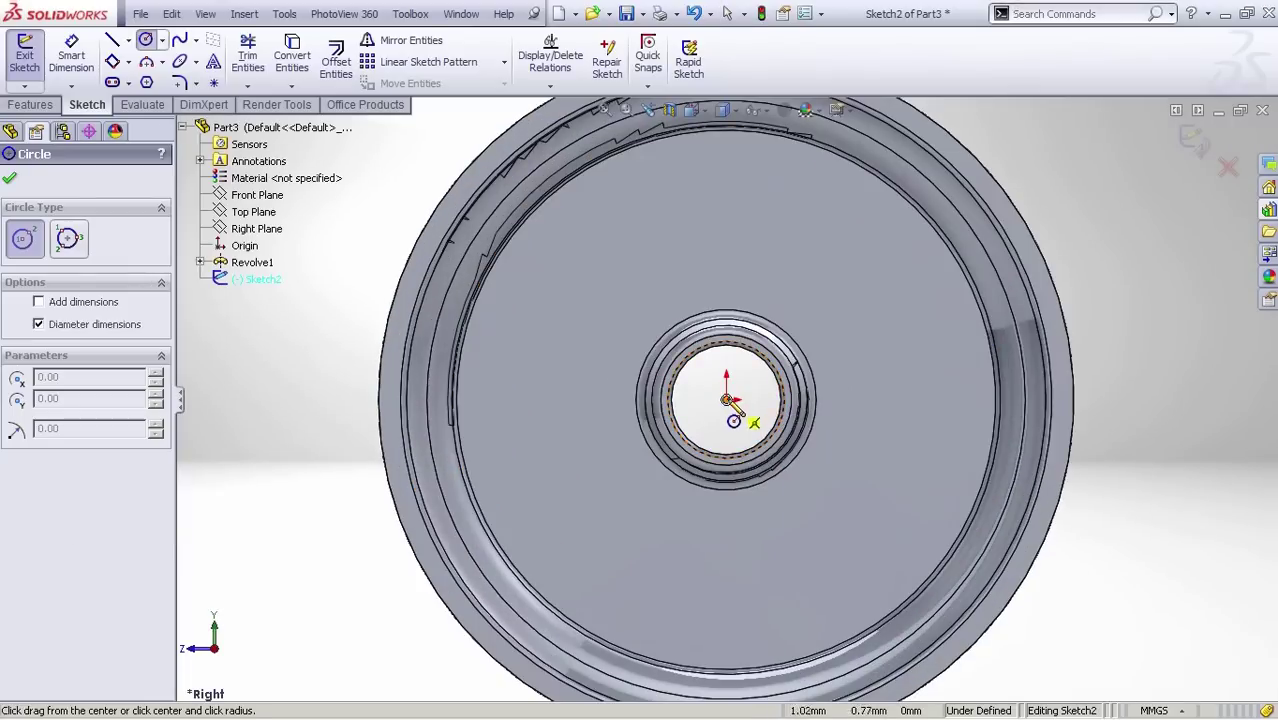
click(727, 400)
text(180)
key(Return)
key(Escape)
Dimension the circle around the hub at 160 mm diameter.
key(s)
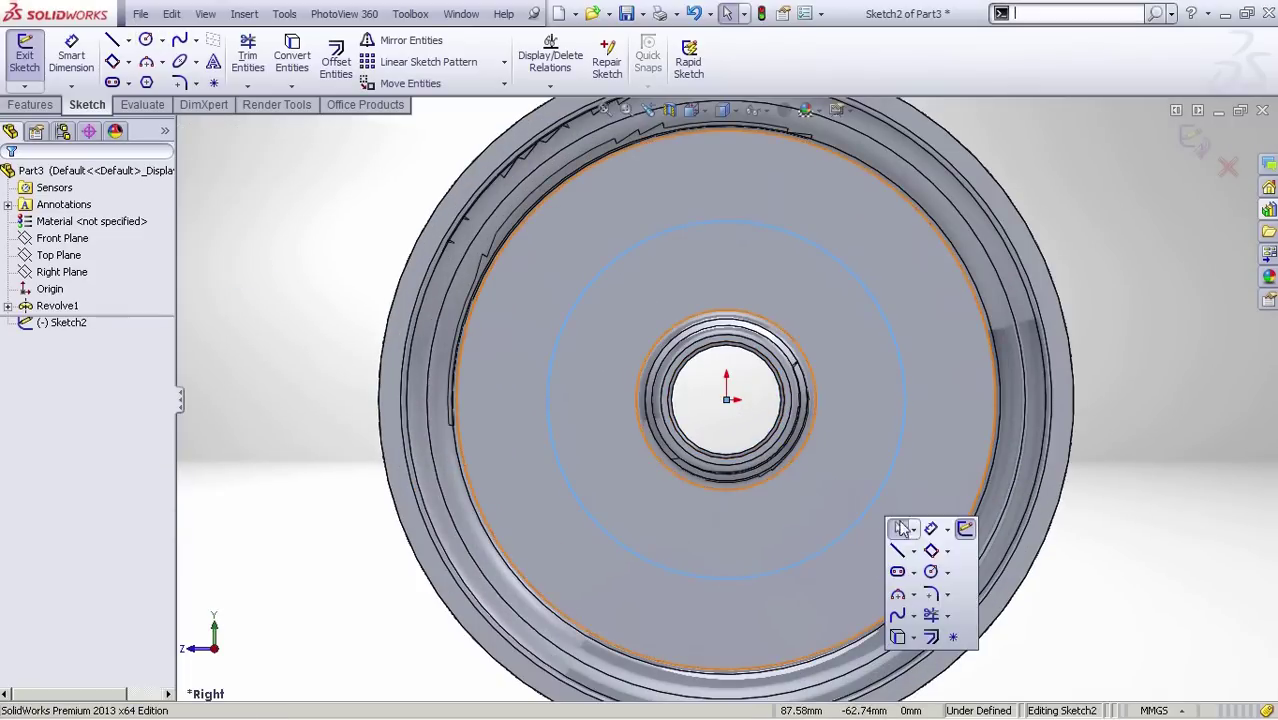
click(901, 528)
click(872, 508)
click(913, 490)
text(160)
key(Return)
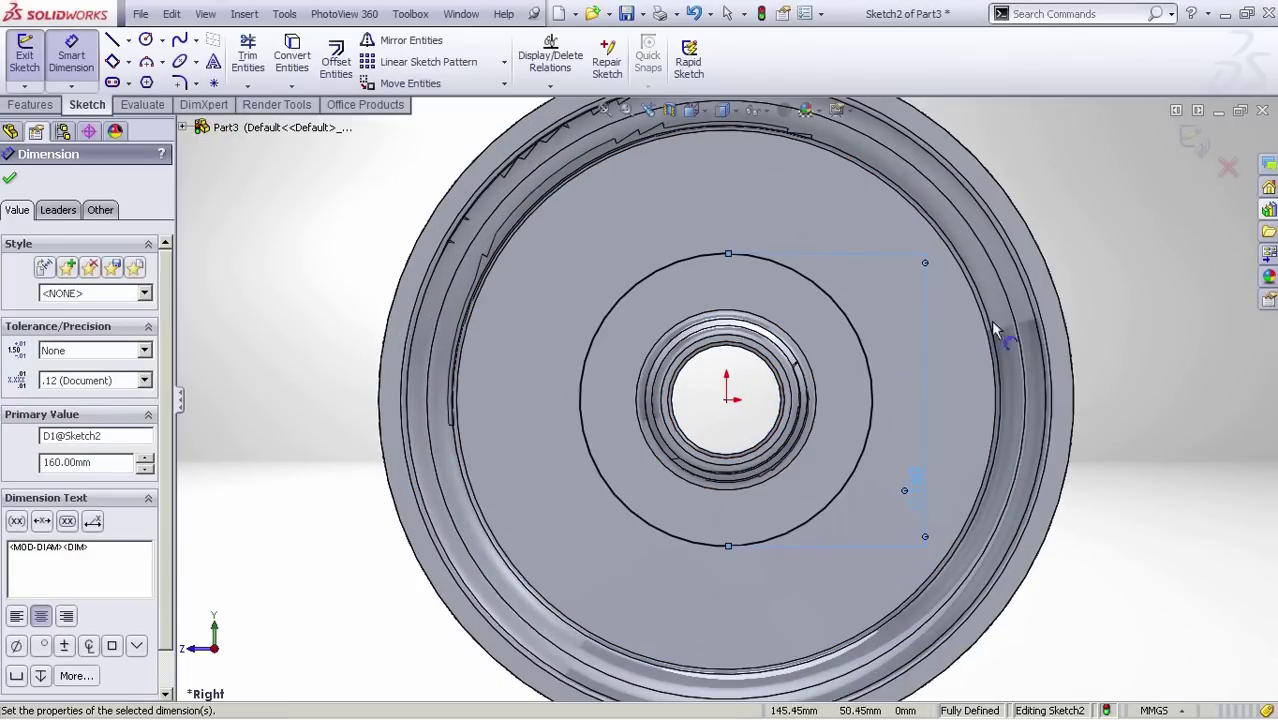
key(Escape)
Draw an infinite vertical centerline through the origin.
text(s)
key(Escape)
text(s)
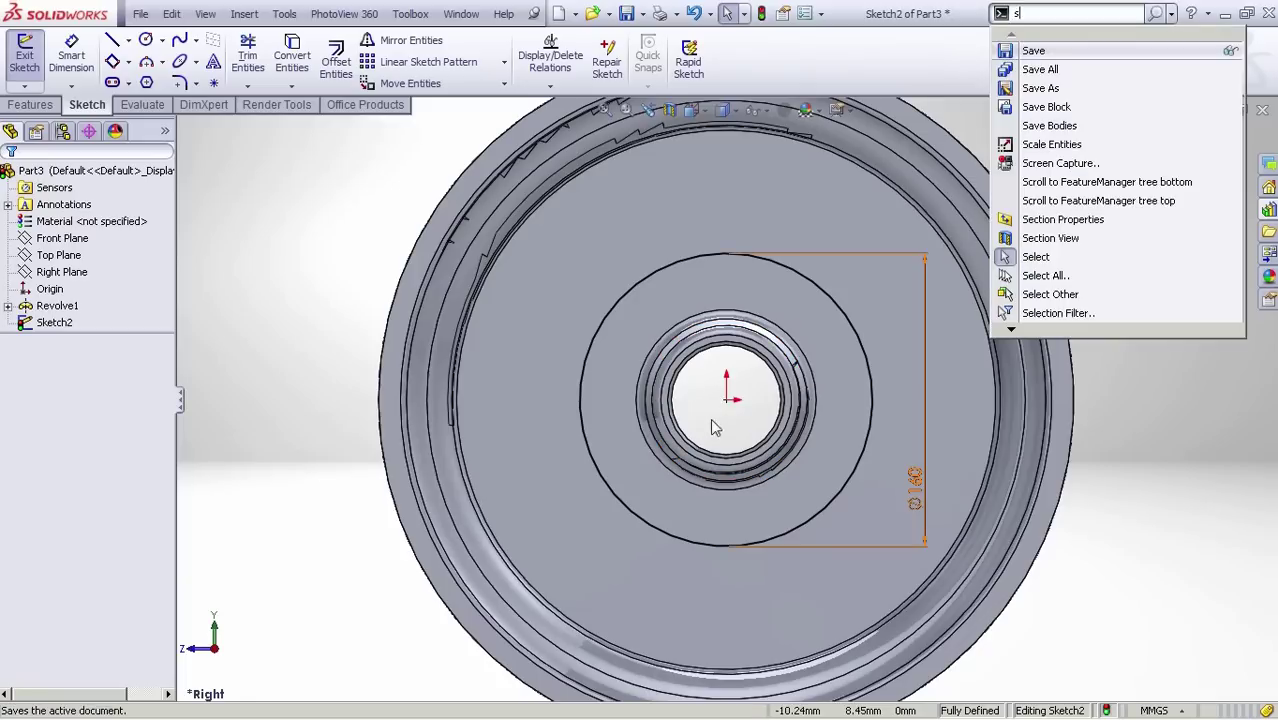
click(914, 80)
key(s)
click(730, 443)
click(739, 486)
ctrl+middle_drag(726, 406, 712, 503)
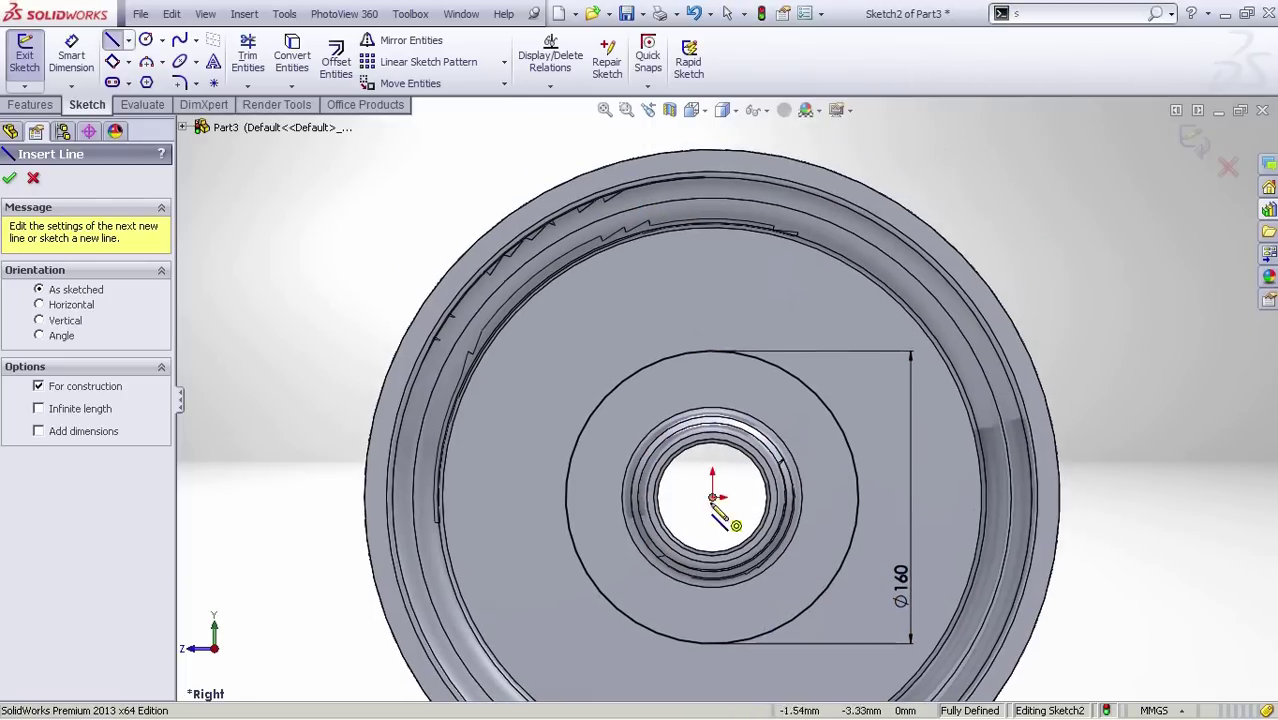
click(712, 131)
key(Escape)
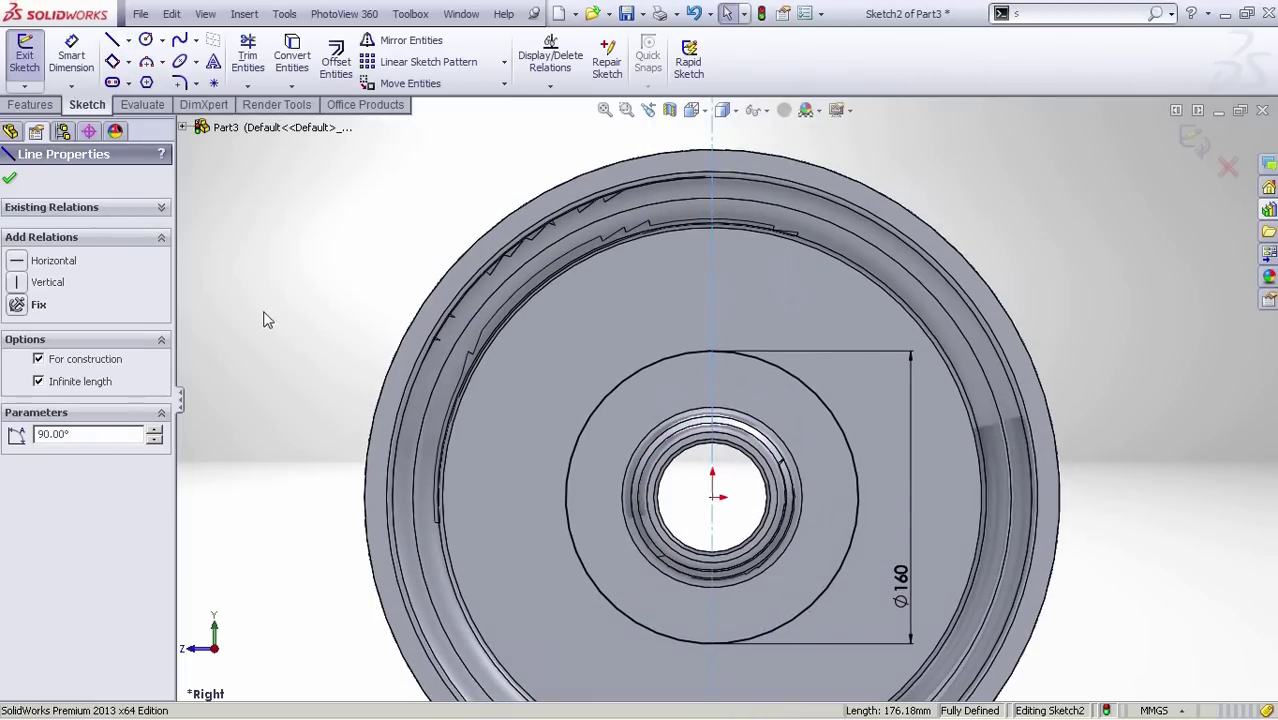
click(320, 283)
Place a sketch point where the vertical centerline crosses the top of the 160 mm circle.
key(s)
click(676, 457)
click(712, 351)
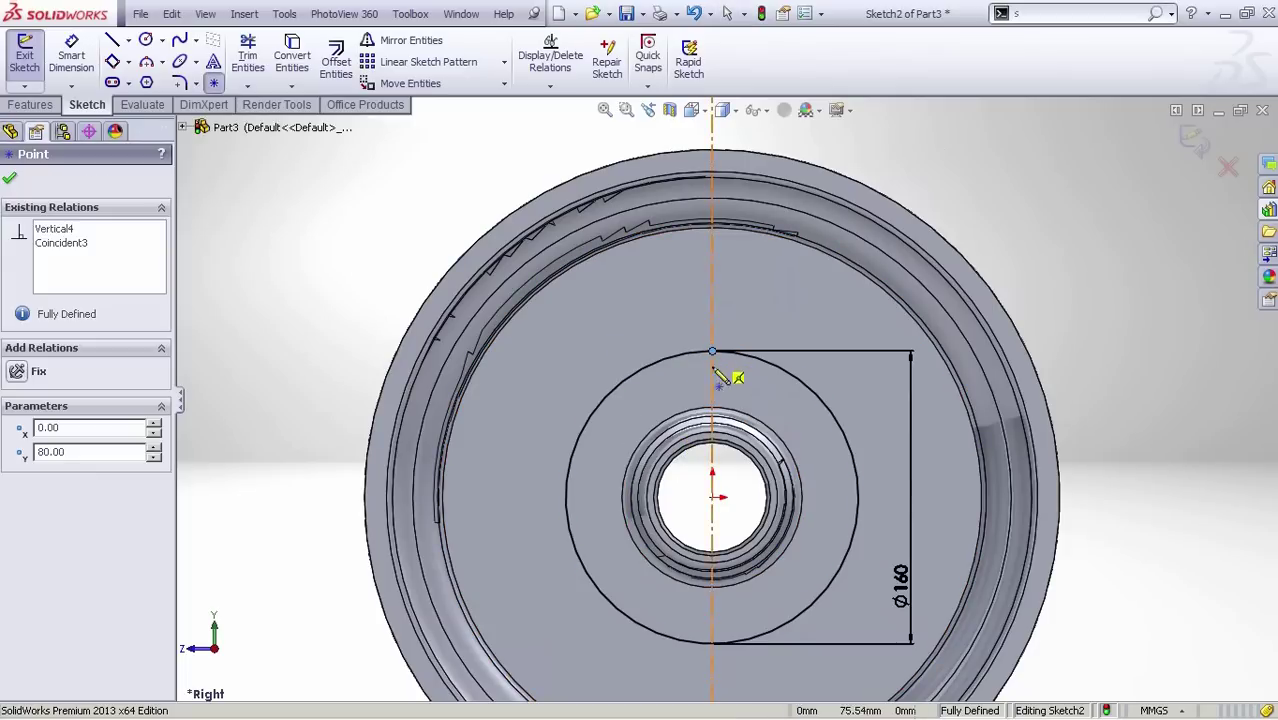
key(Escape)
Draw a circle centered on the point atop the 160 mm circle and dimension its diameter at 50 mm.
key(s)
click(792, 435)
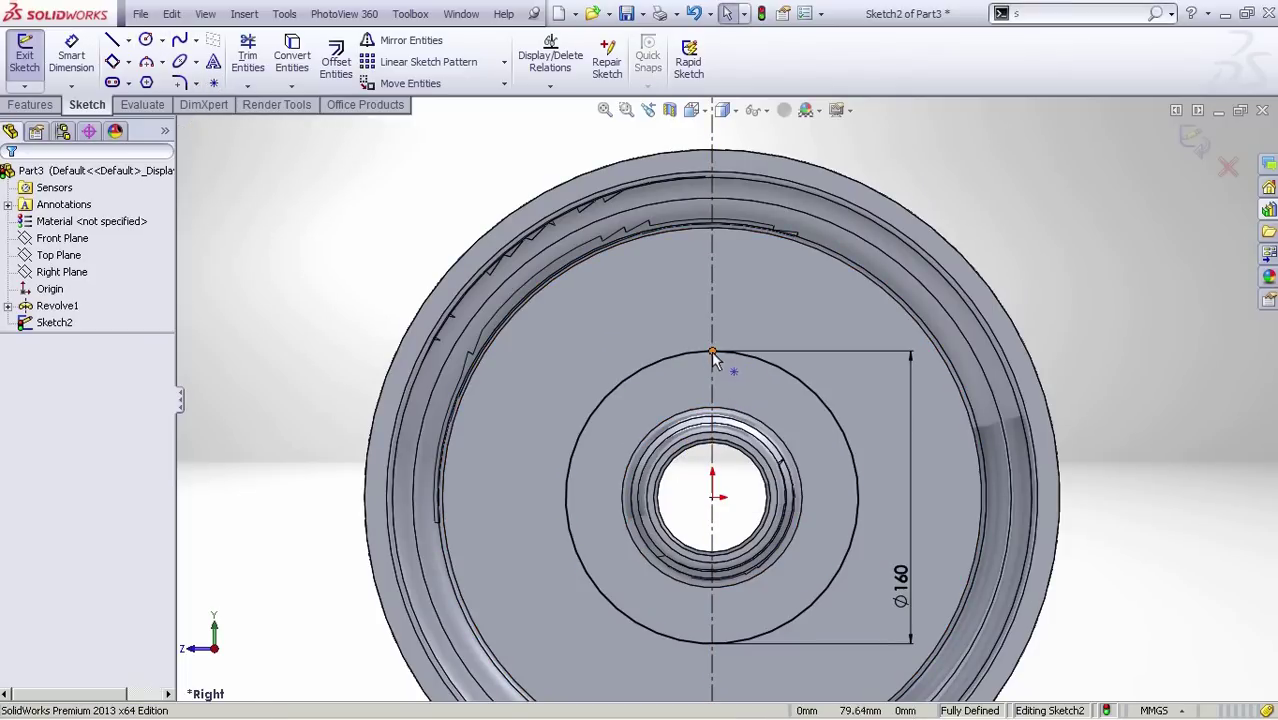
click(712, 351)
click(733, 375)
right_drag(792, 480, 788, 436)
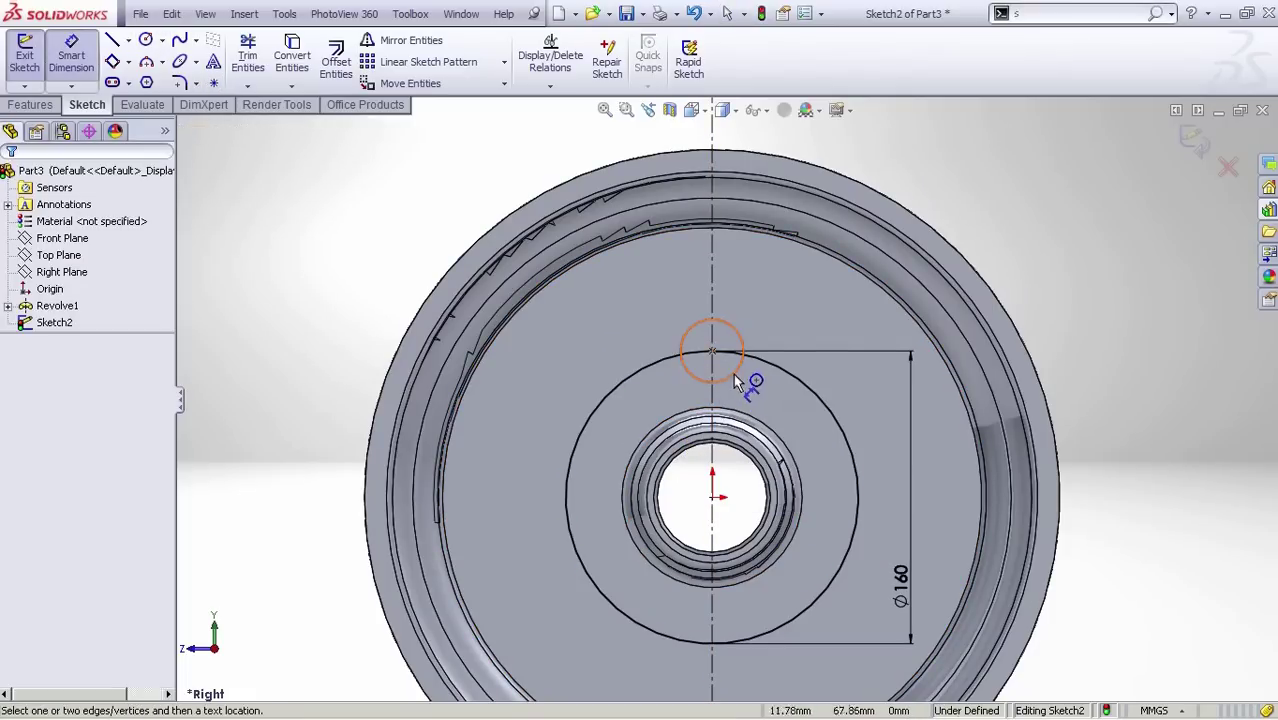
click(736, 372)
click(757, 432)
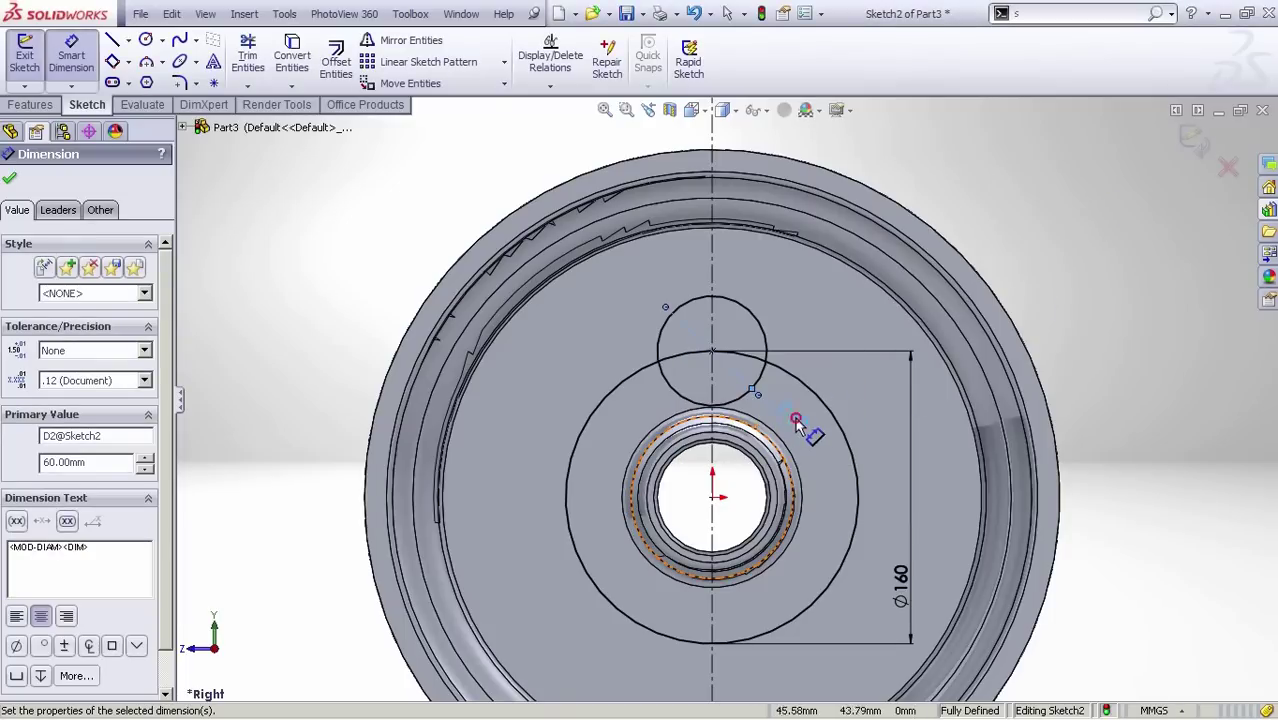
text(50)
key(Return)
click(1191, 150)
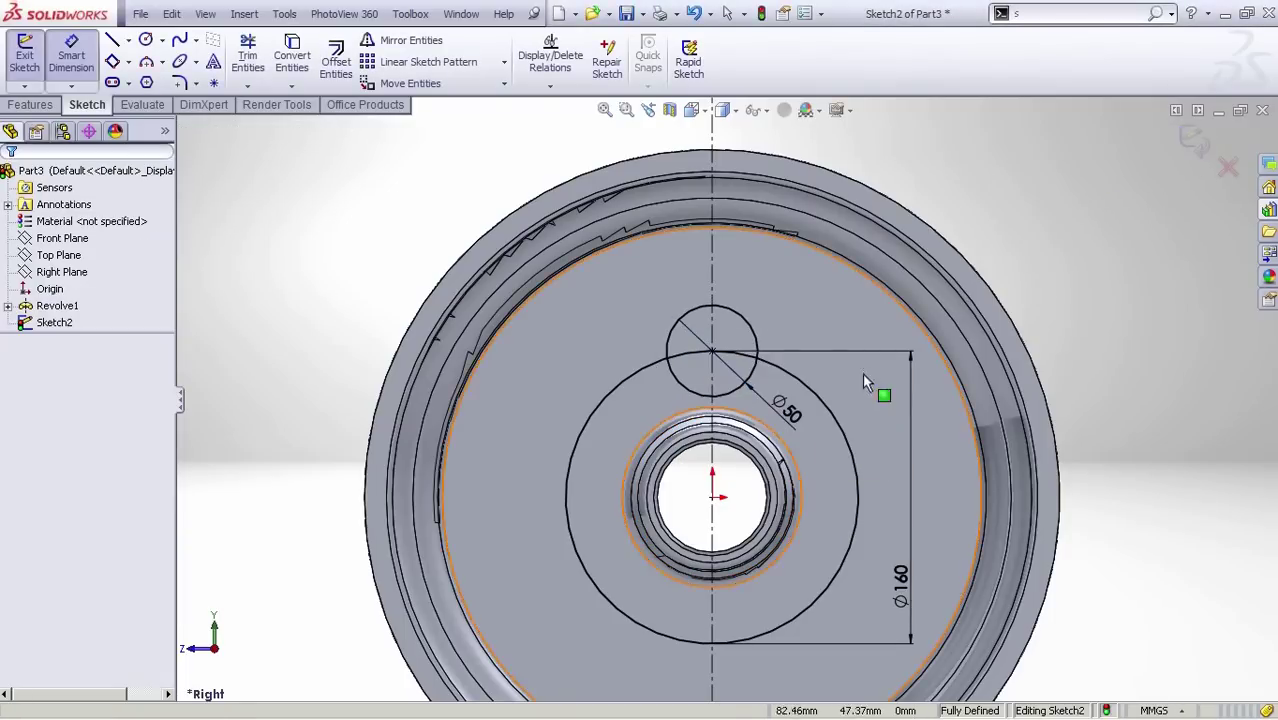
Create a circular sketch pattern of the 50 mm circle about the origin with 6 equally spaced instances over 360 degrees.
click(442, 101)
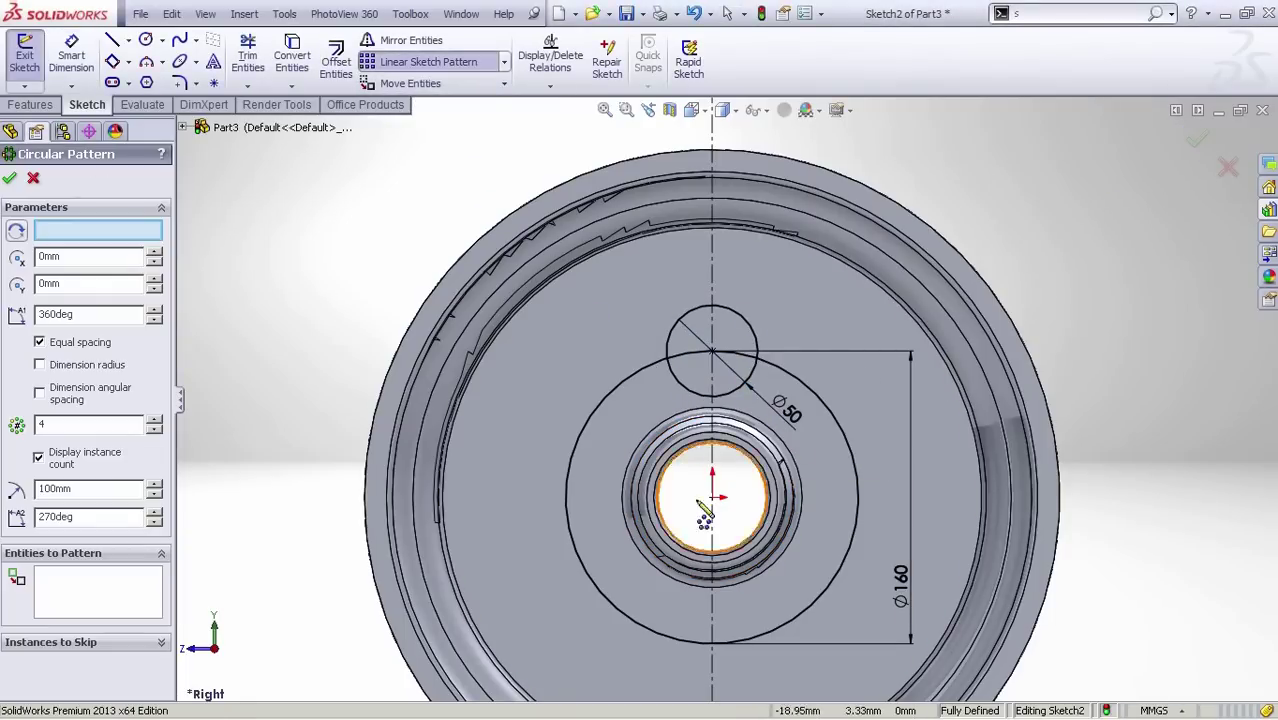
ctrl+middle_drag(697, 501, 682, 466)
click(728, 287)
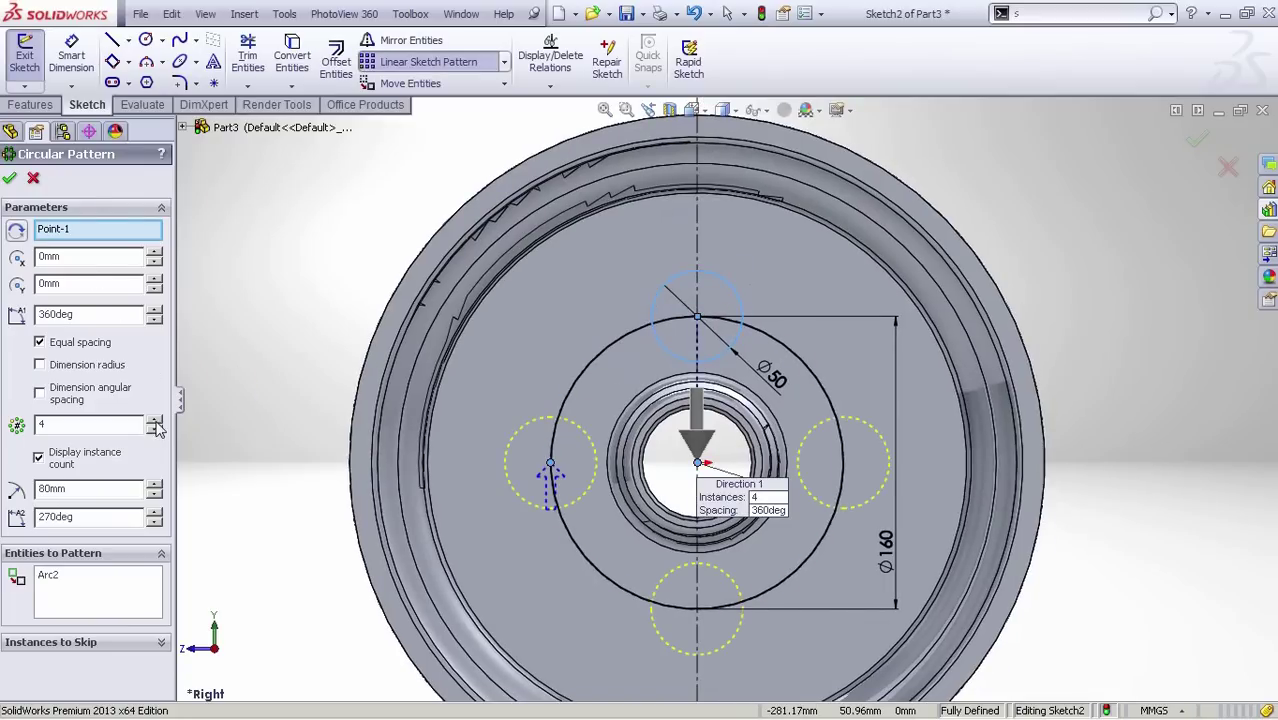
click(1197, 142)
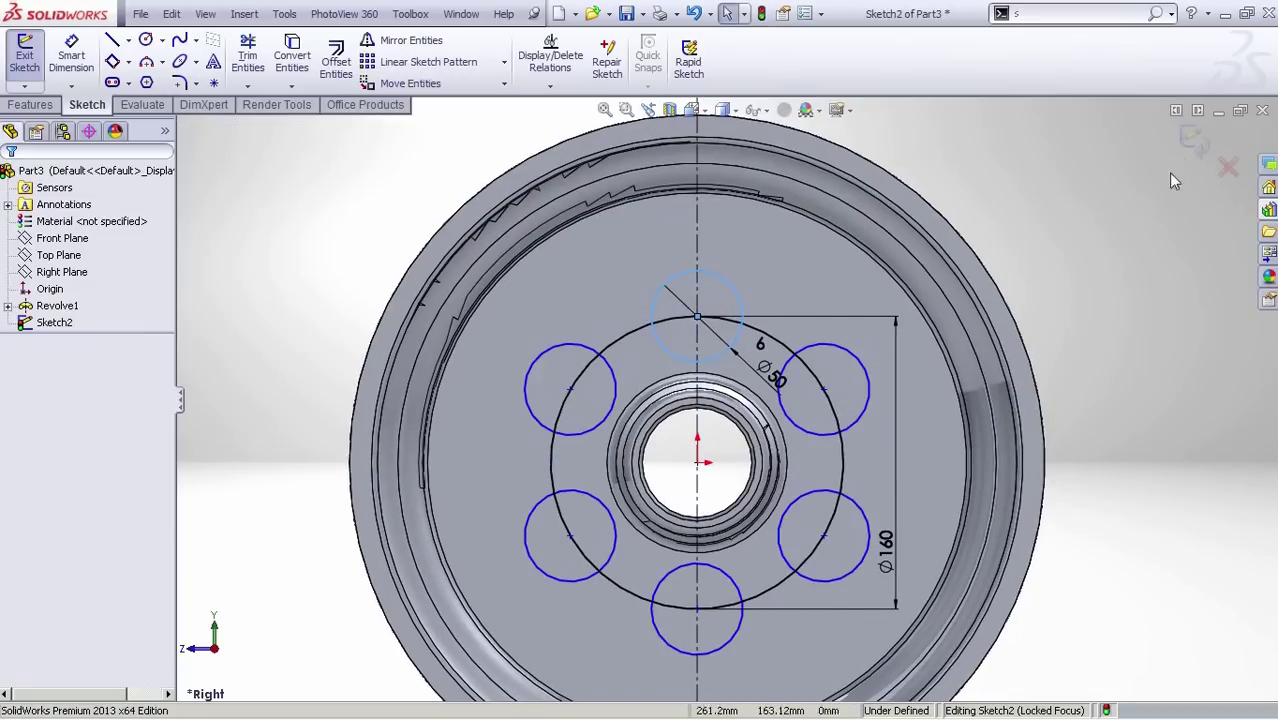
Close the sketch and try to cut the six circle contours Through All.
click(1193, 142)
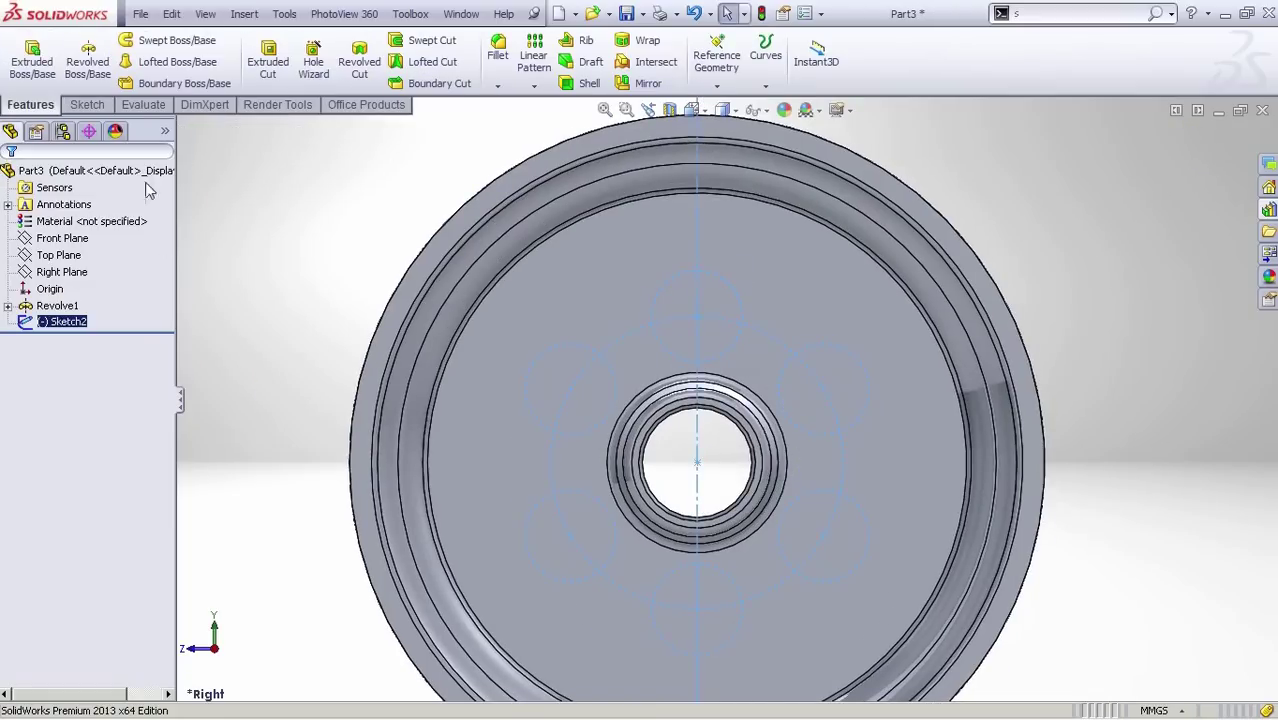
click(268, 62)
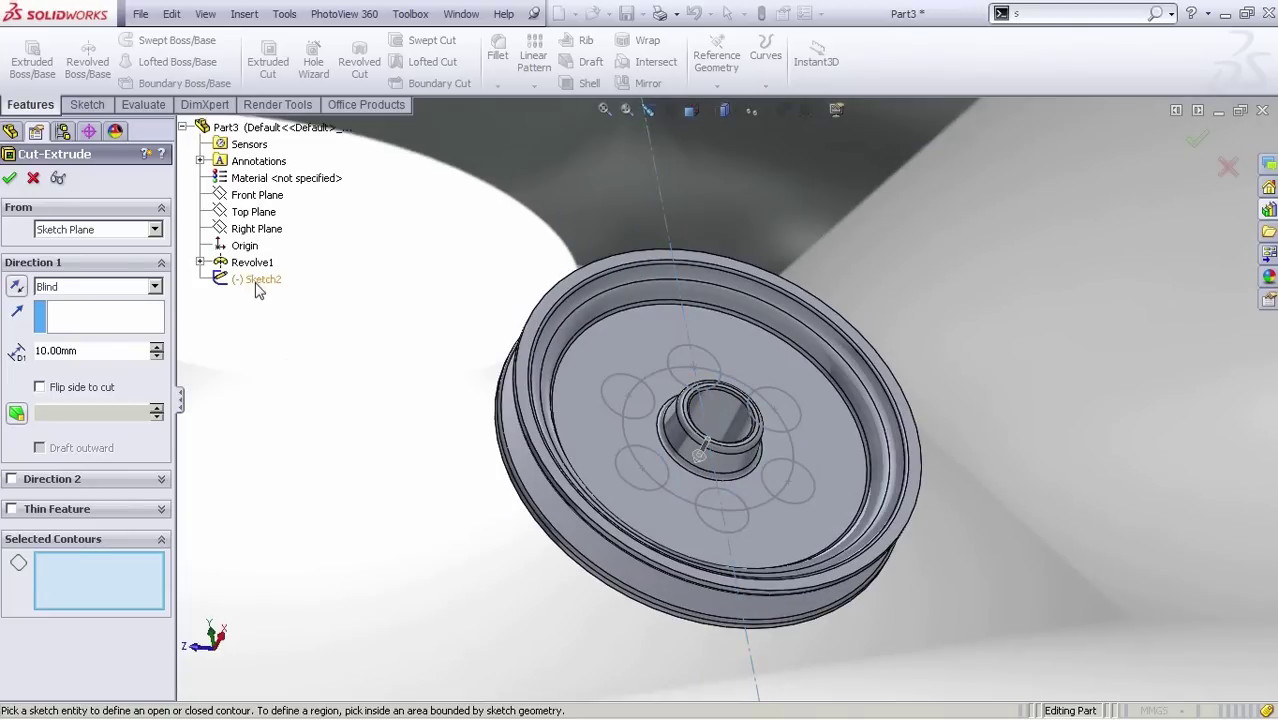
click(62, 316)
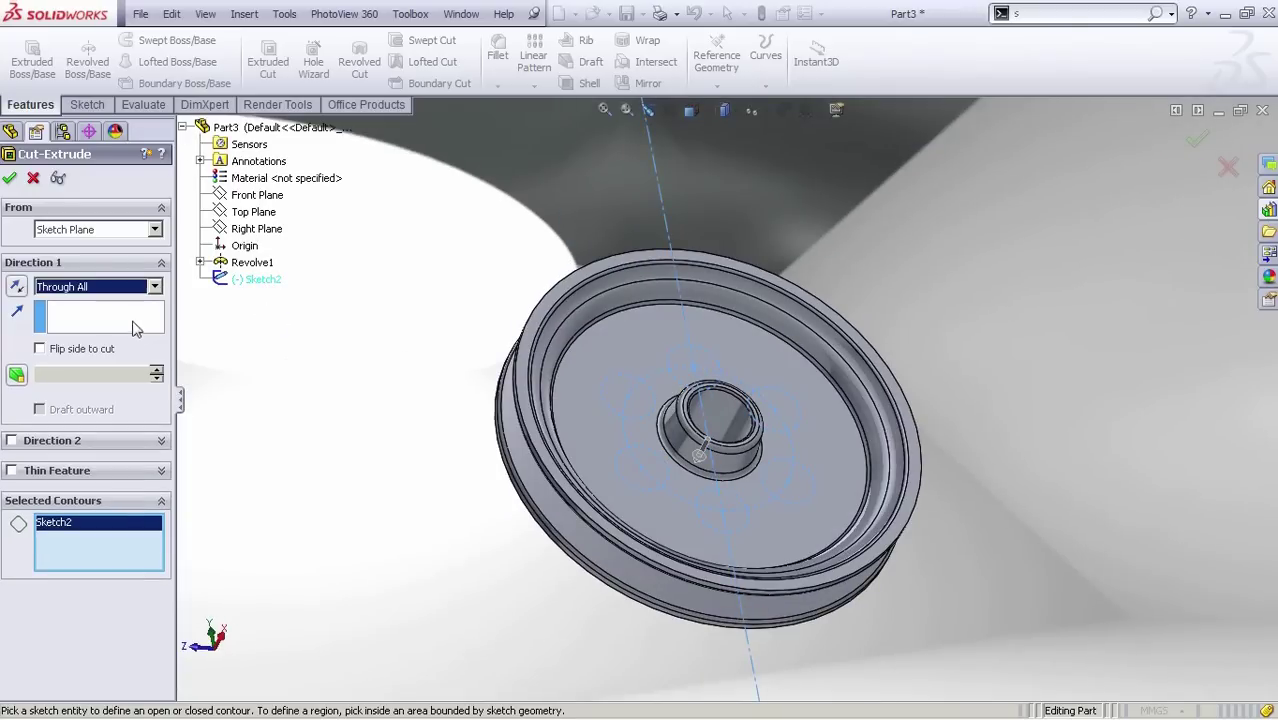
mouse_move(260, 450)
middle_down()
mouse_move(391, 340)
mouse_move(325, 468)
middle_up()
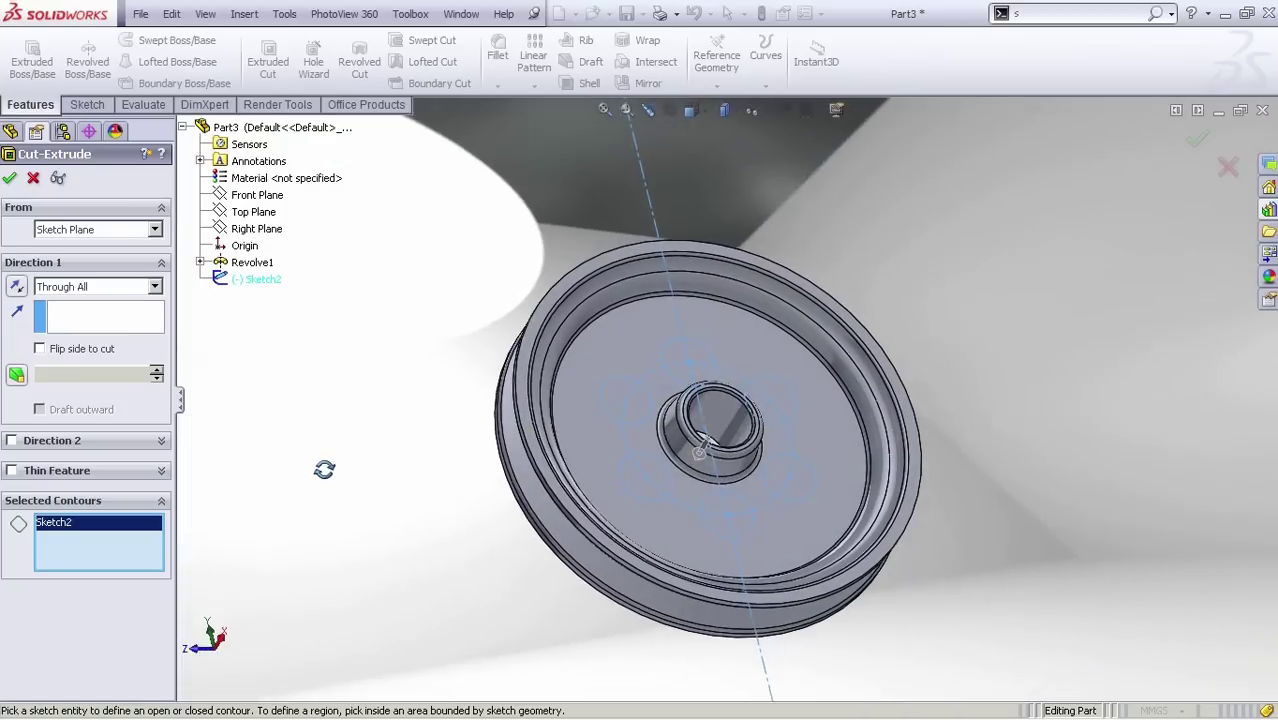
click(13, 181)
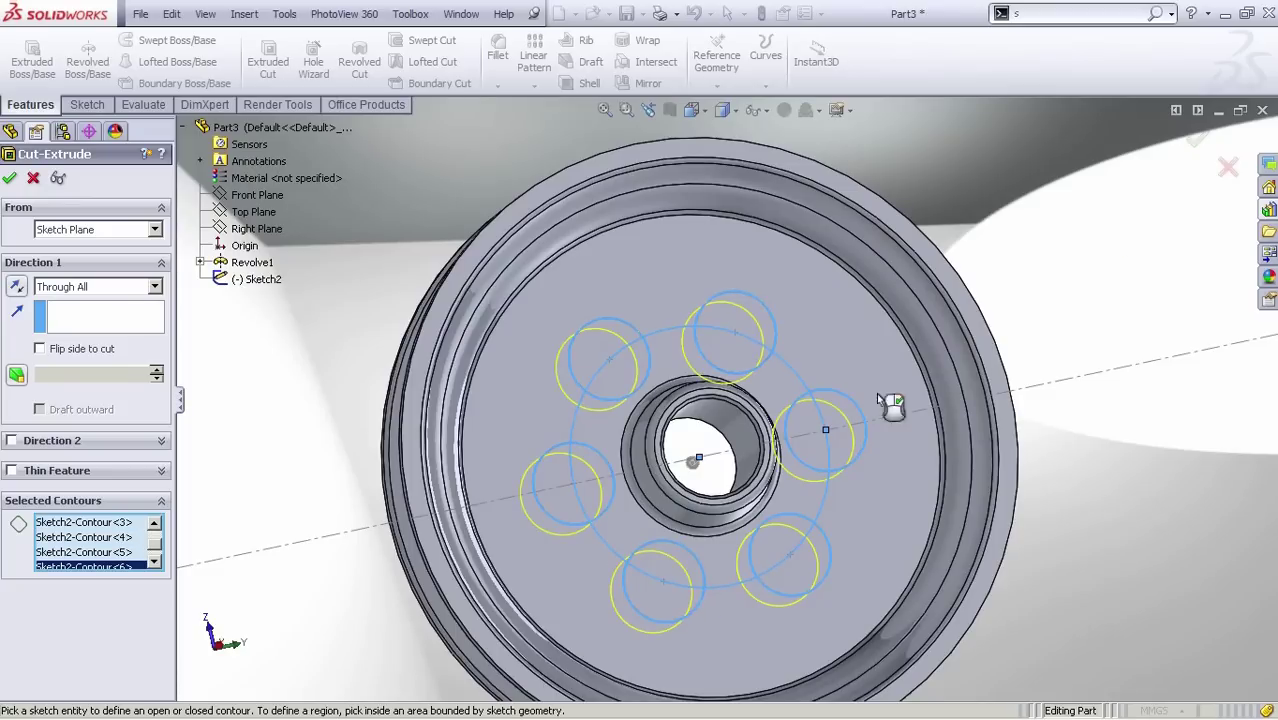
click(1197, 145)
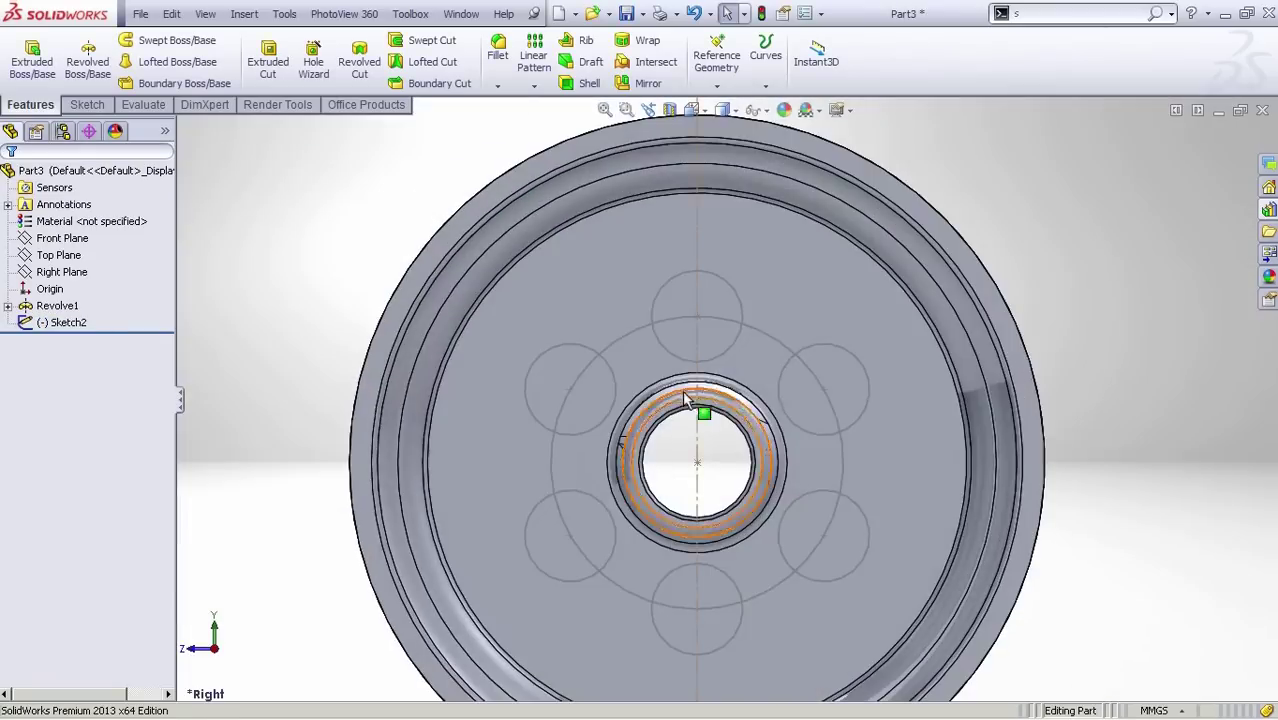
Edit the hole sketch to turn the 160 mm circle into construction geometry, and close the sketch.
mouse_move(693, 408)
middle_down()
mouse_move(846, 513)
mouse_move(702, 356)
middle_up()
mouse_move(780, 352)
middle_down()
mouse_move(808, 342)
mouse_move(801, 351)
middle_up()
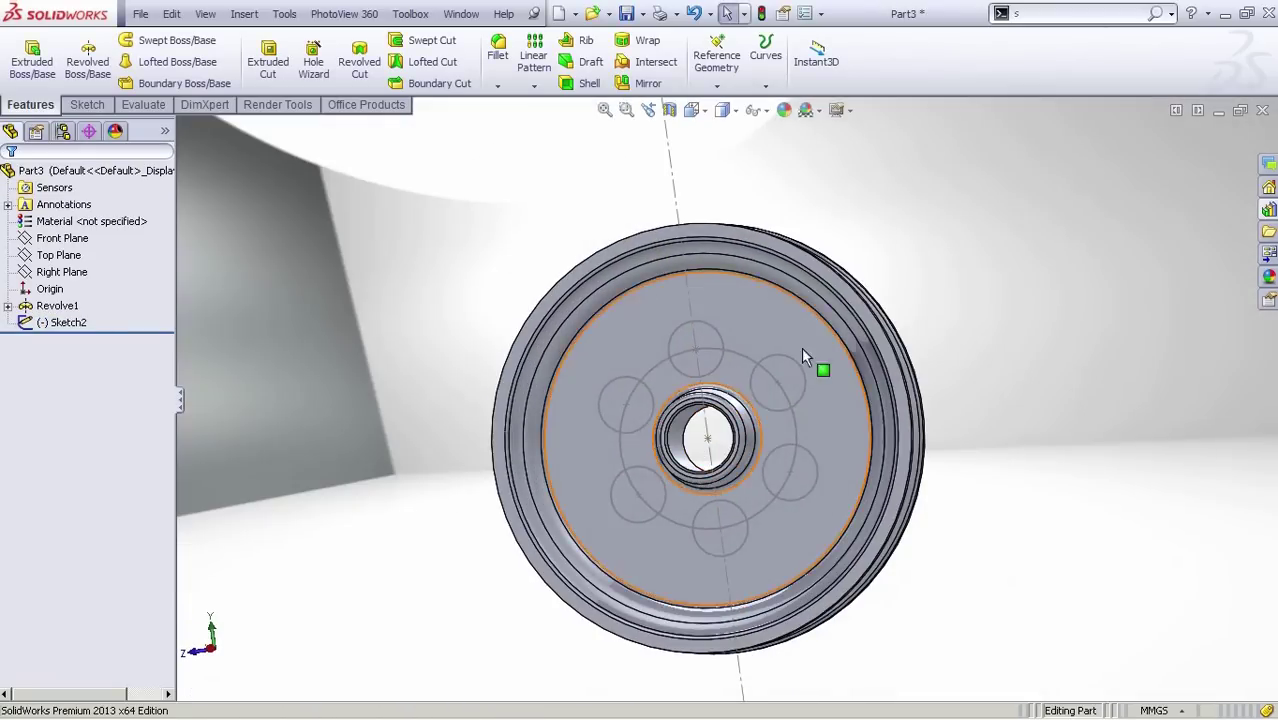
click(70, 322)
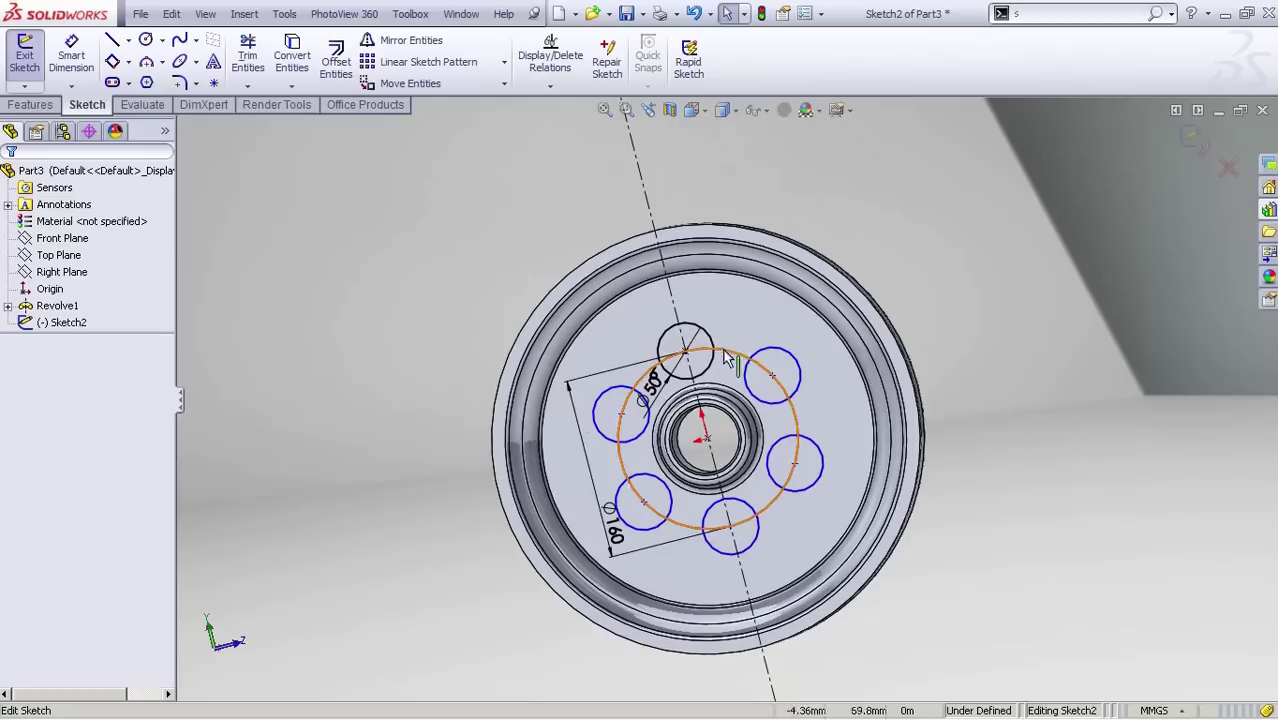
click(622, 455)
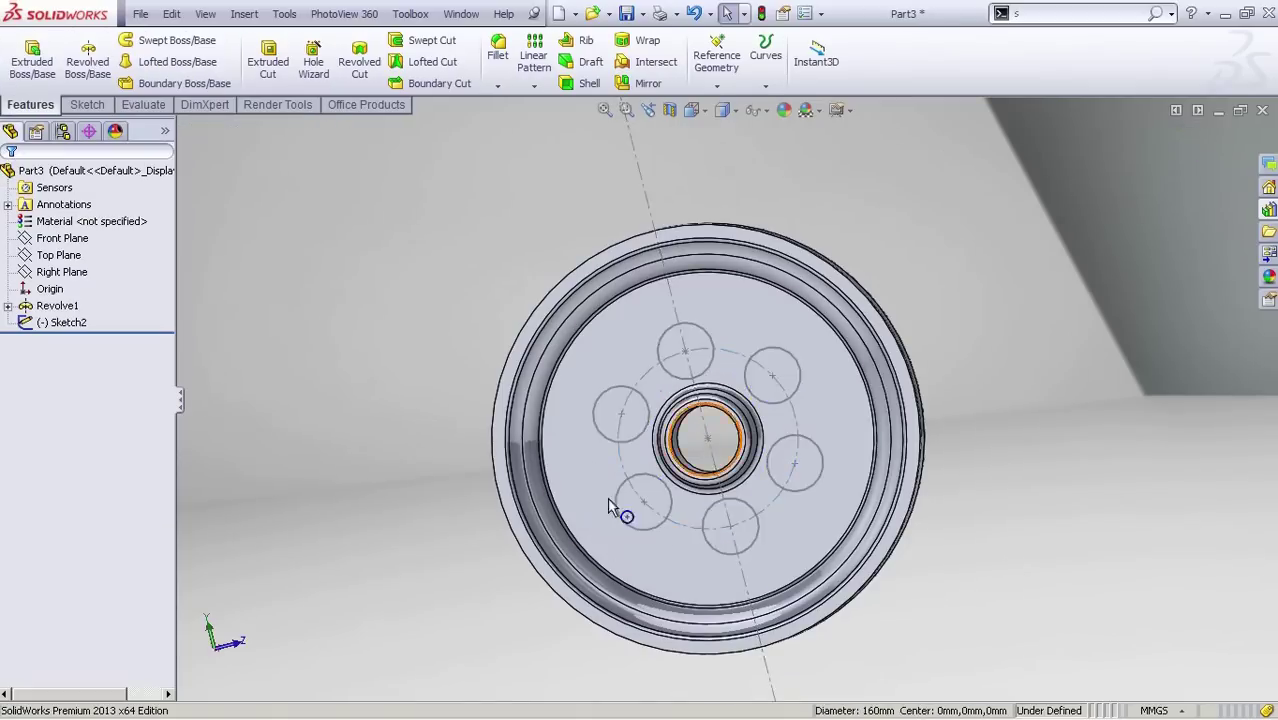
Cut-extrude the six 50 mm circles through the wheel's web using the Mid Plane end condition.
scroll(613, 508, down, 3)
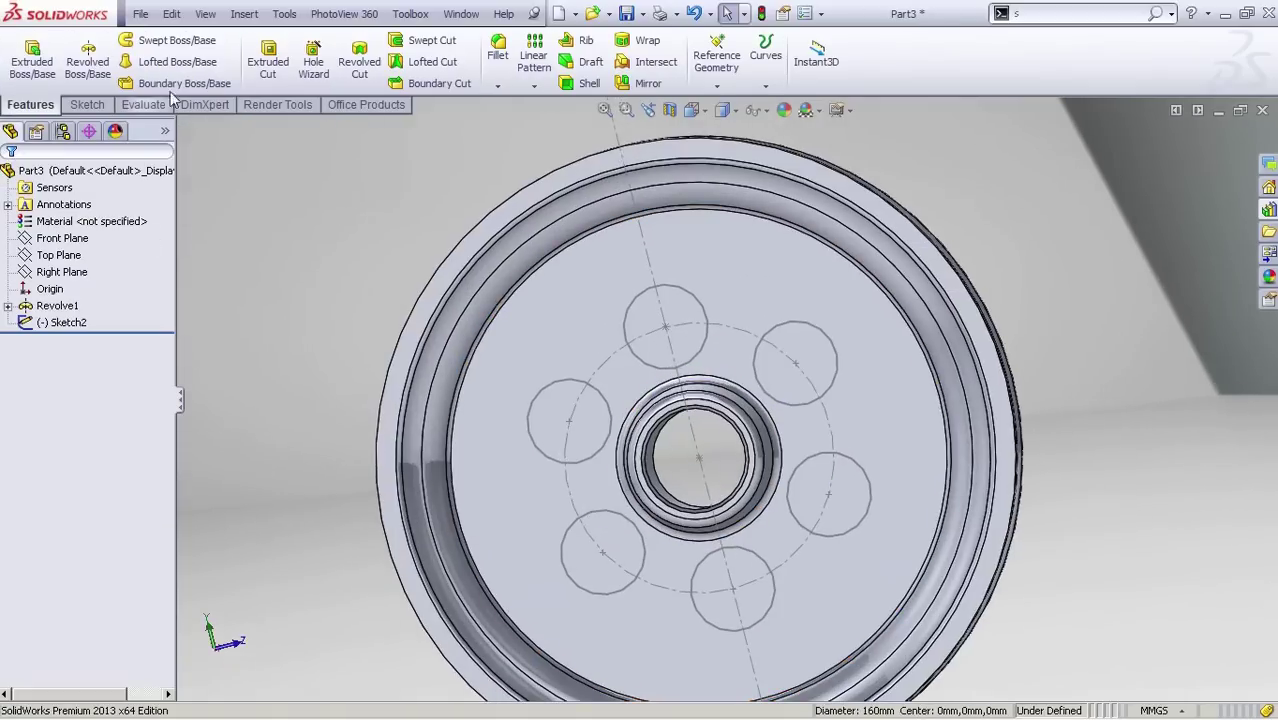
click(270, 65)
click(256, 279)
click(155, 286)
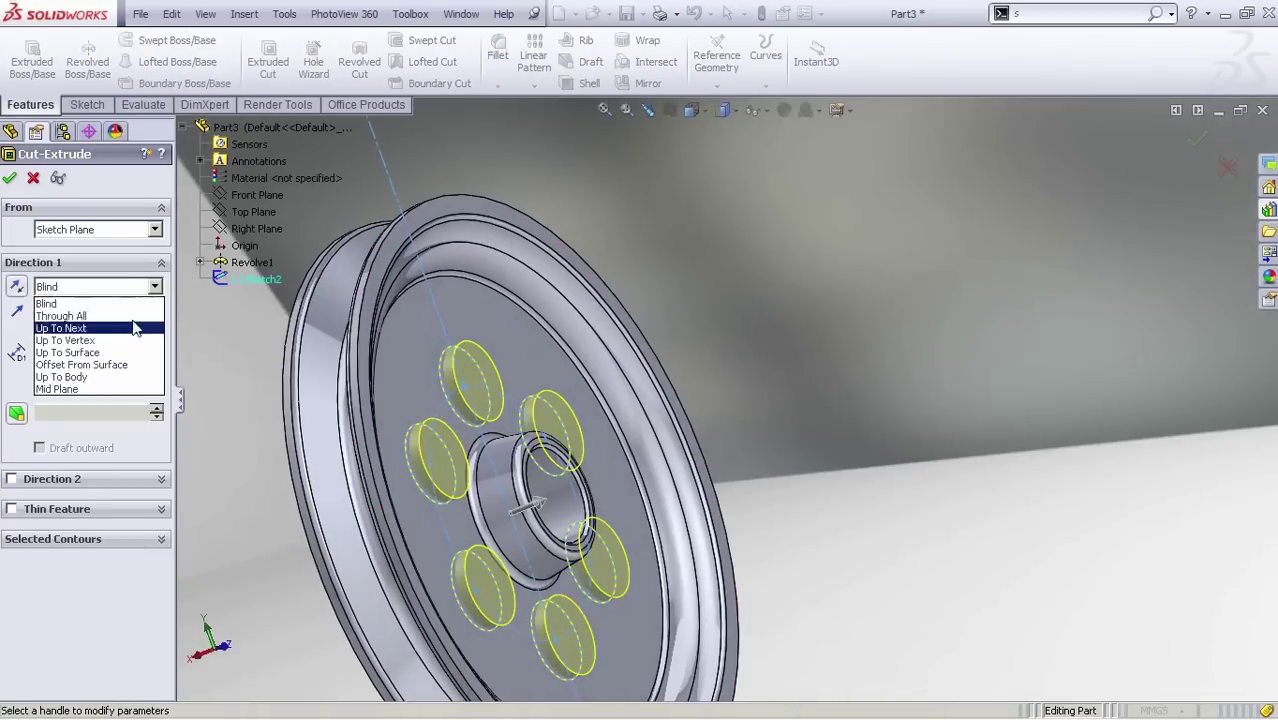
click(135, 316)
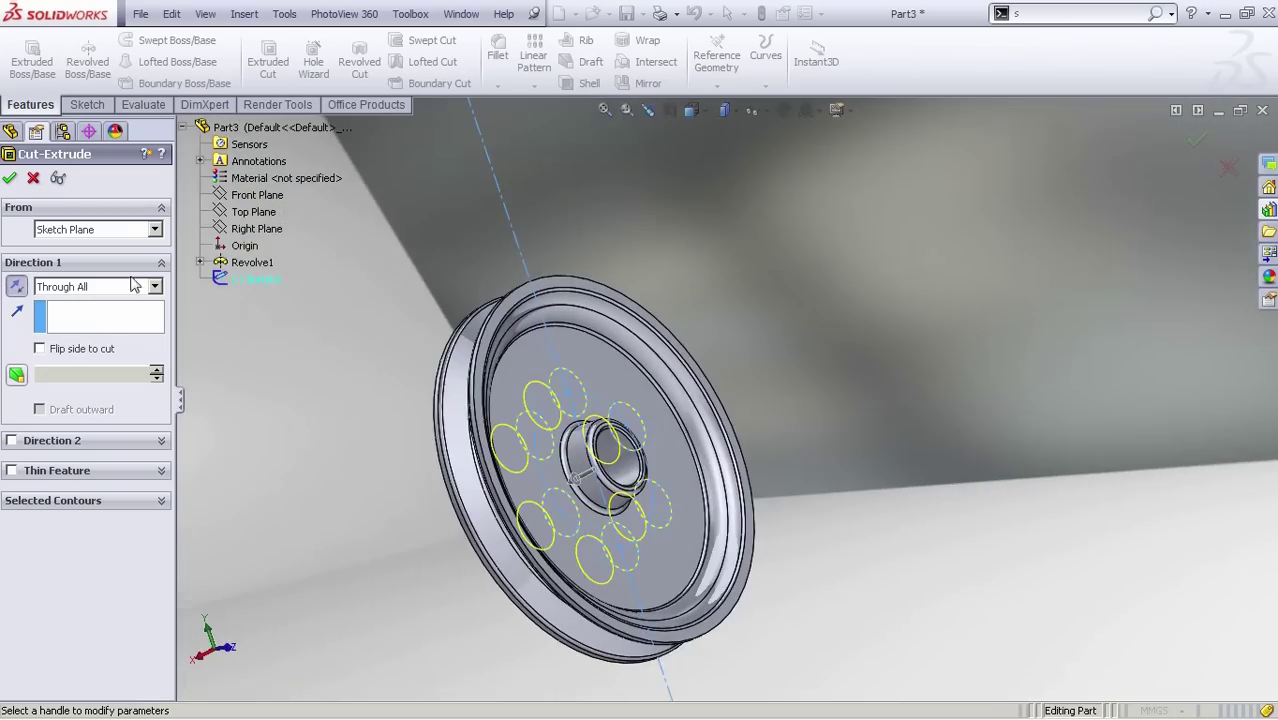
click(134, 285)
click(123, 389)
middle_drag(555, 365, 580, 345)
click(10, 178)
Start a constant-radius fillet of 2 mm on the six hole edges on one side of the web.
middle_drag(470, 510, 610, 525)
scroll(615, 505, down, 3)
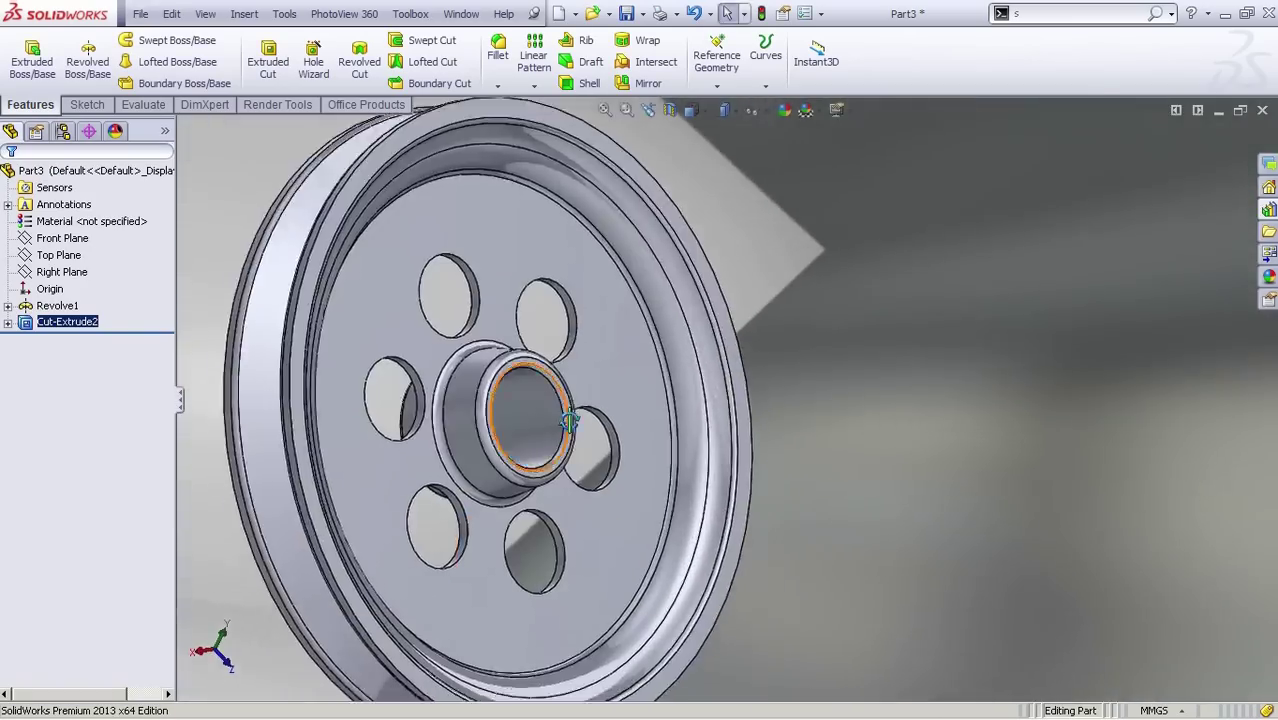
middle_drag(570, 421, 690, 435)
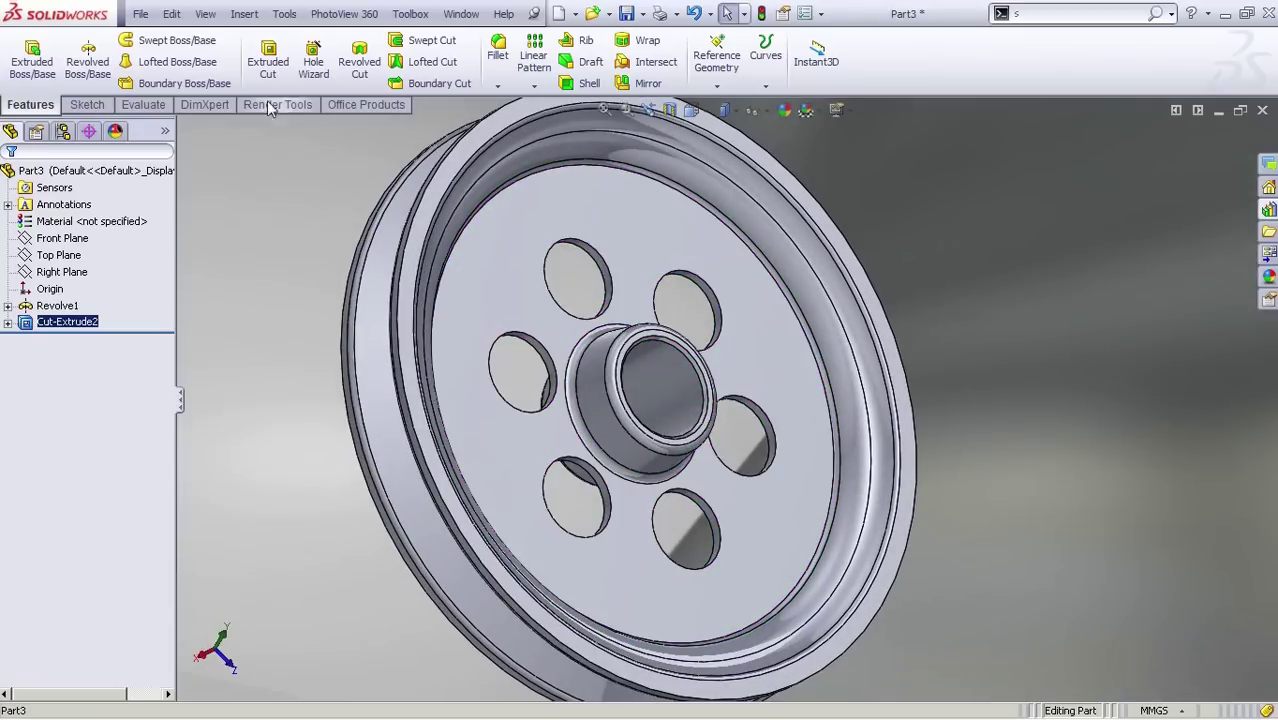
click(502, 80)
scroll(580, 345, down, 2)
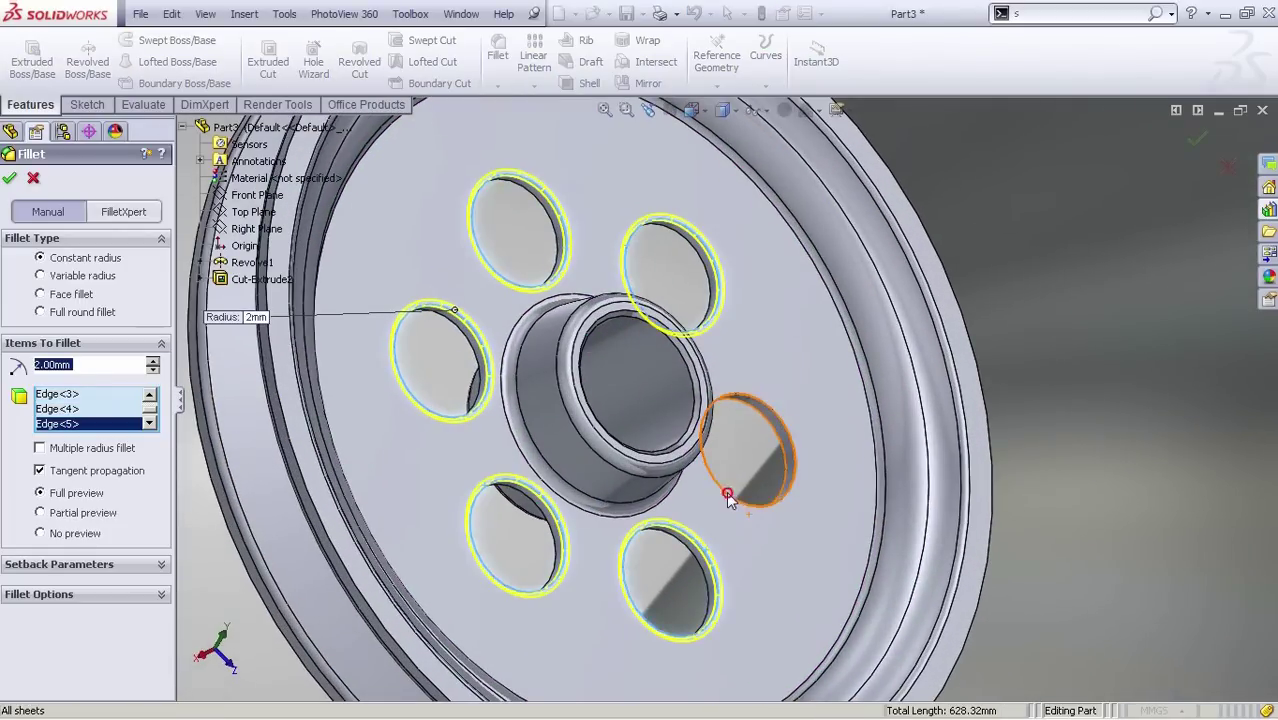
click(727, 497)
Add the six hole edges on the opposite side of the web to the 2 mm fillet and apply it.
middle_drag(727, 497, 455, 378)
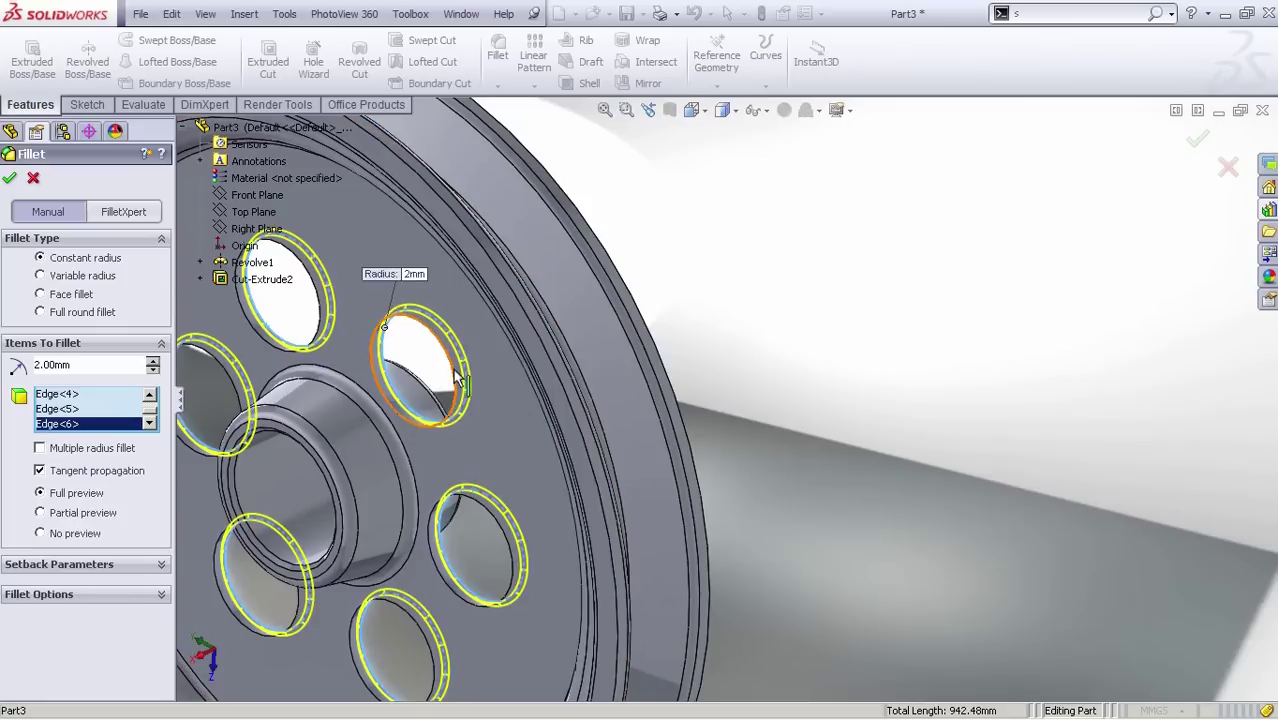
click(417, 620)
ctrl+middle_drag(417, 620, 728, 460)
click(544, 452)
click(496, 290)
click(570, 180)
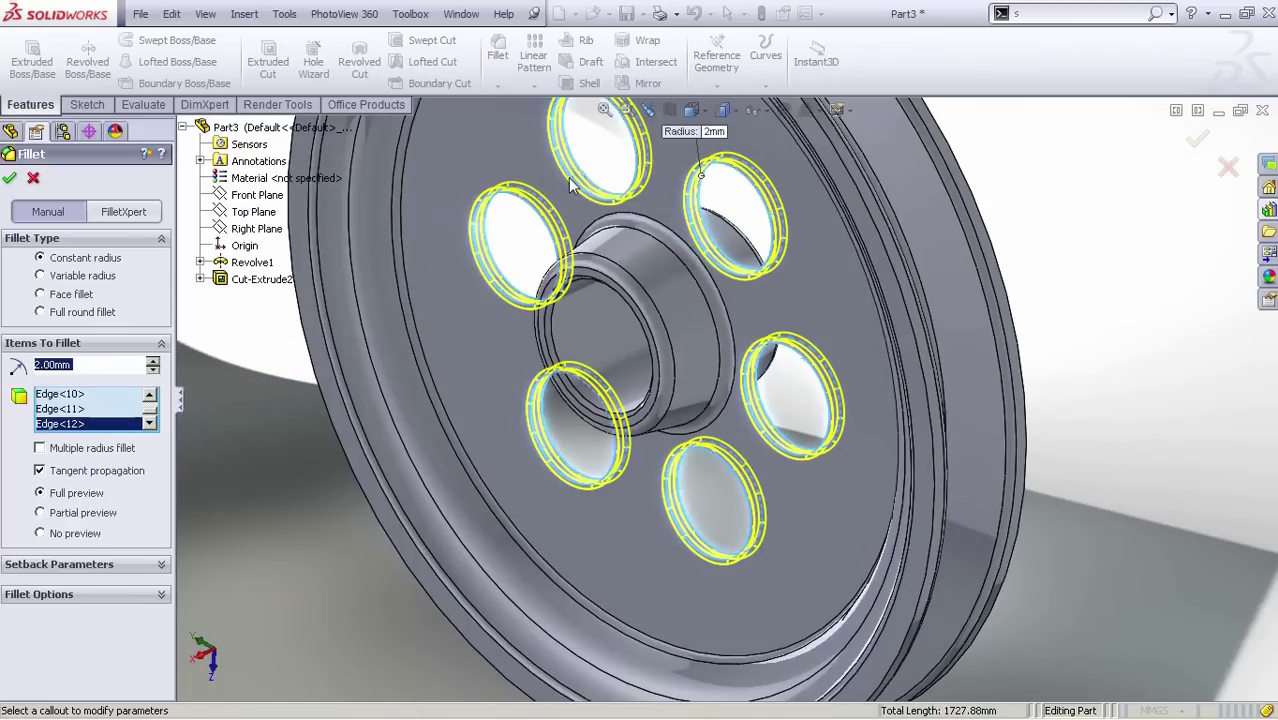
click(1197, 140)
Remove the tangent edges from the model's display.
scroll(700, 400, up, 2)
middle_drag(696, 405, 420, 440)
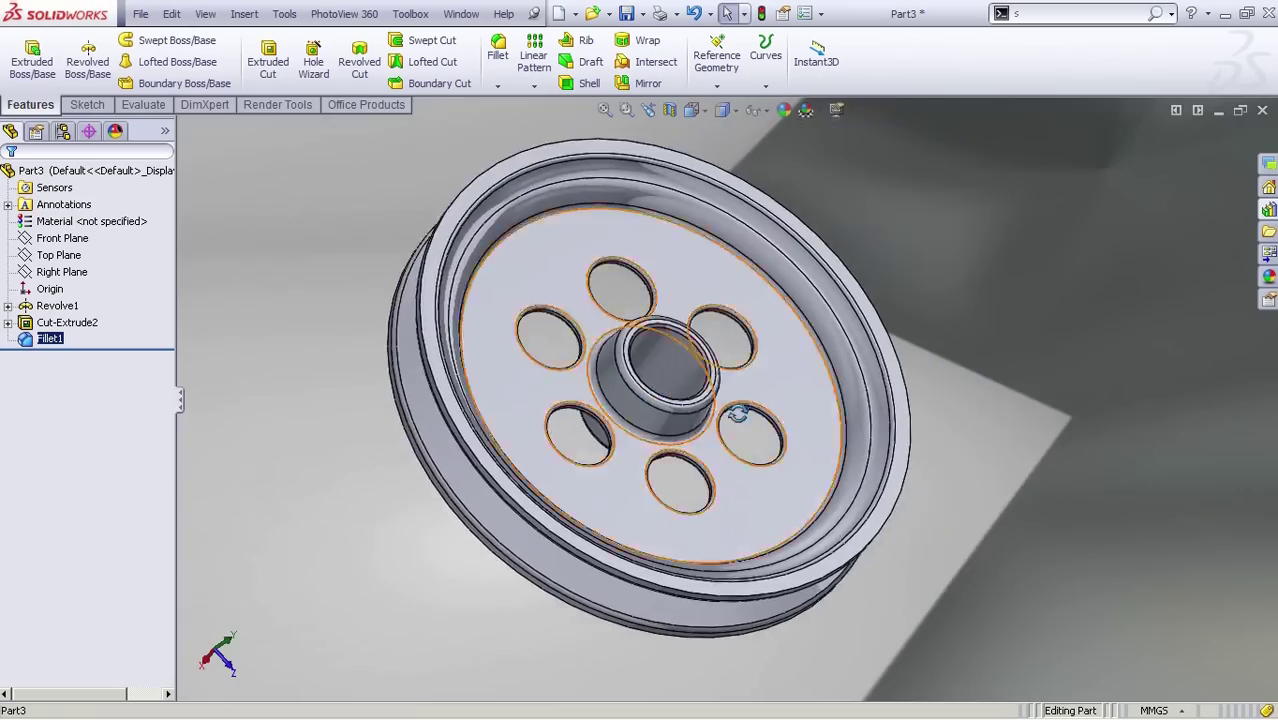
middle_drag(739, 414, 486, 320)
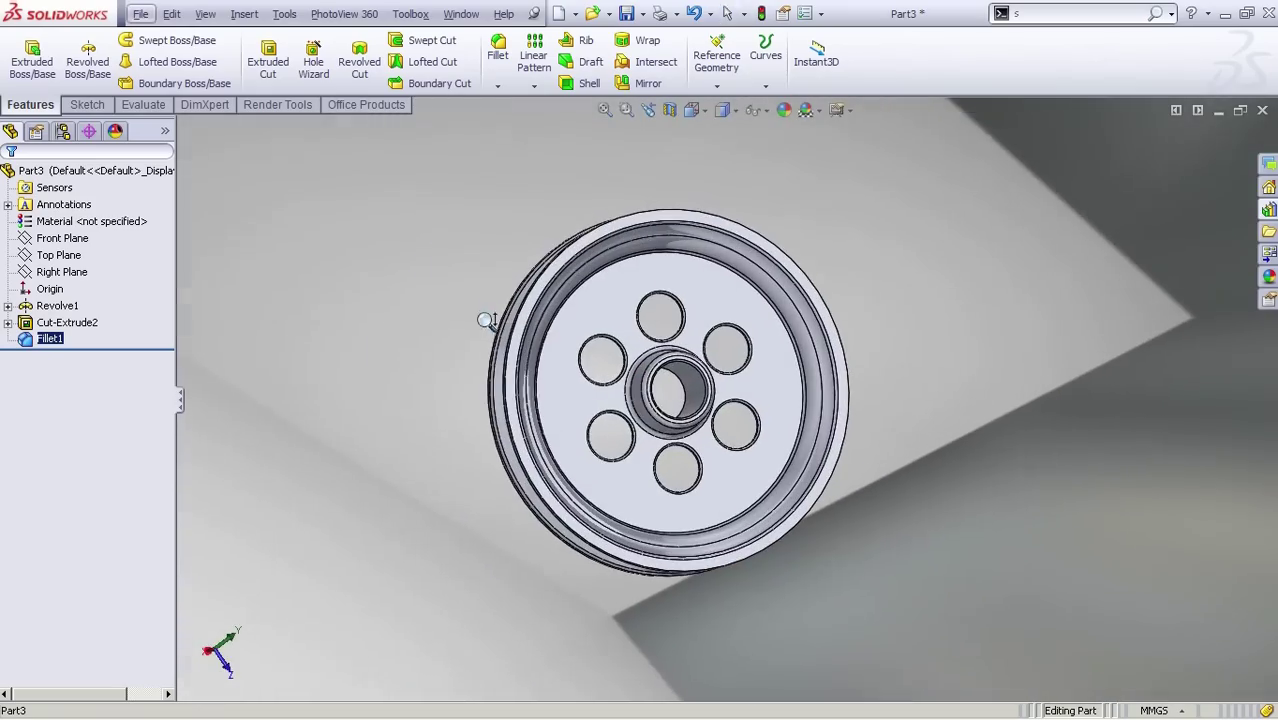
click(206, 15)
mouse_move(240, 77)
click(490, 478)
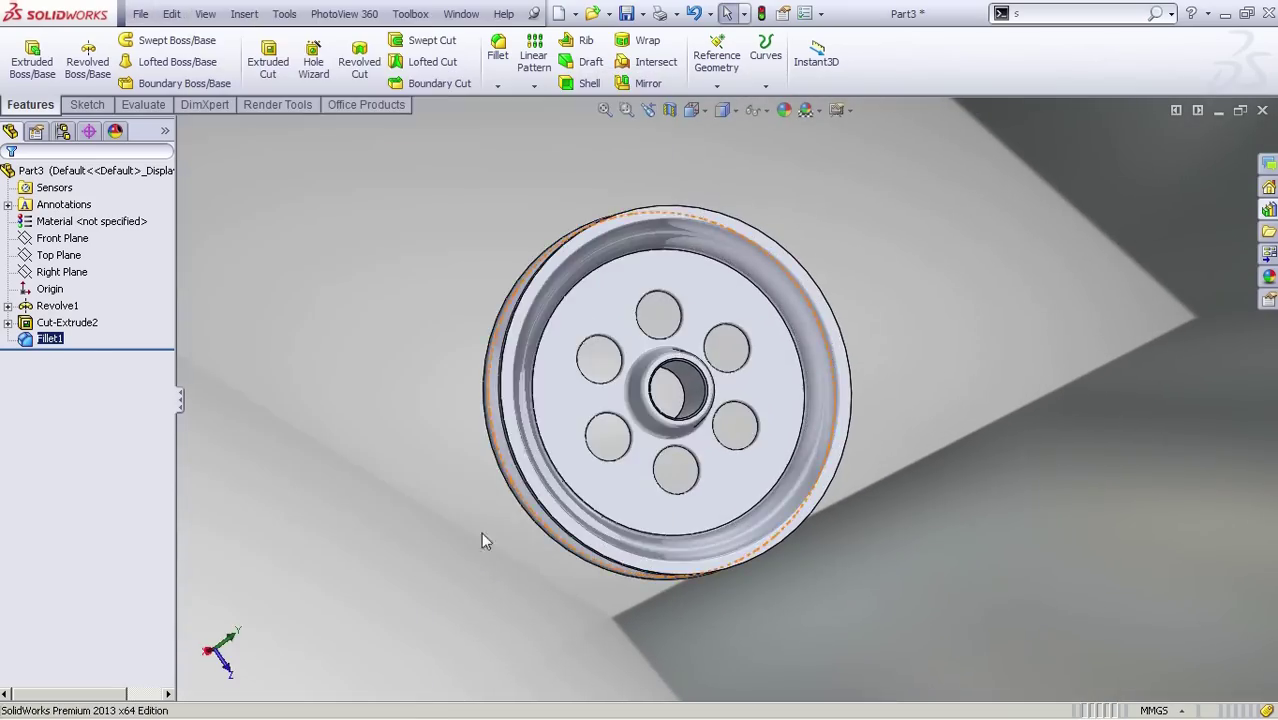